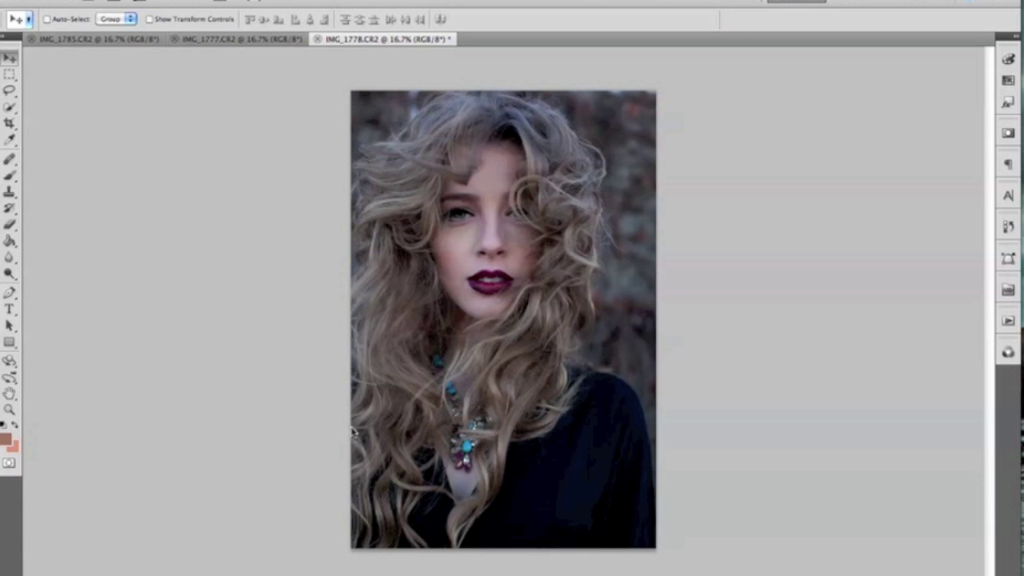
Duplicate the background layer of IMG_1778.CR2 after checking IMG_1785.CR2 as the source photo.
{"action": "left_click", "coordinate": [137, 40]}
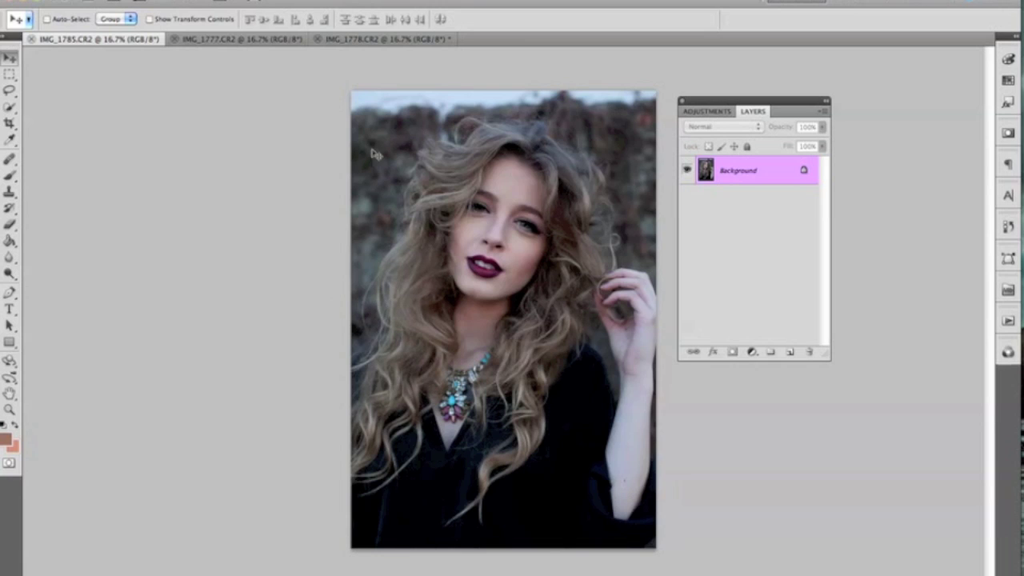
{"action": "left_click", "coordinate": [348, 40]}
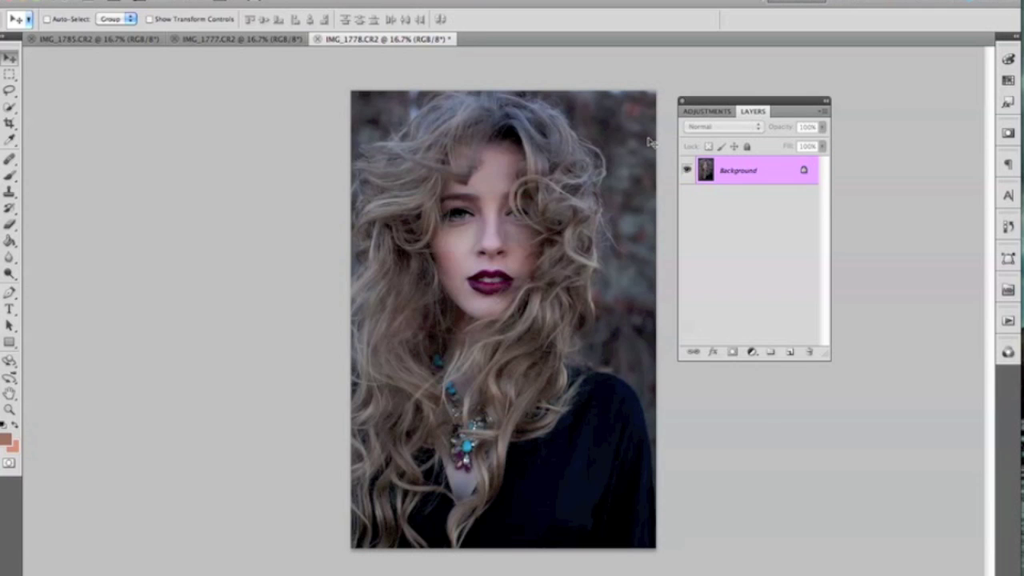
{"action": "key", "text": "ctrl+j"}
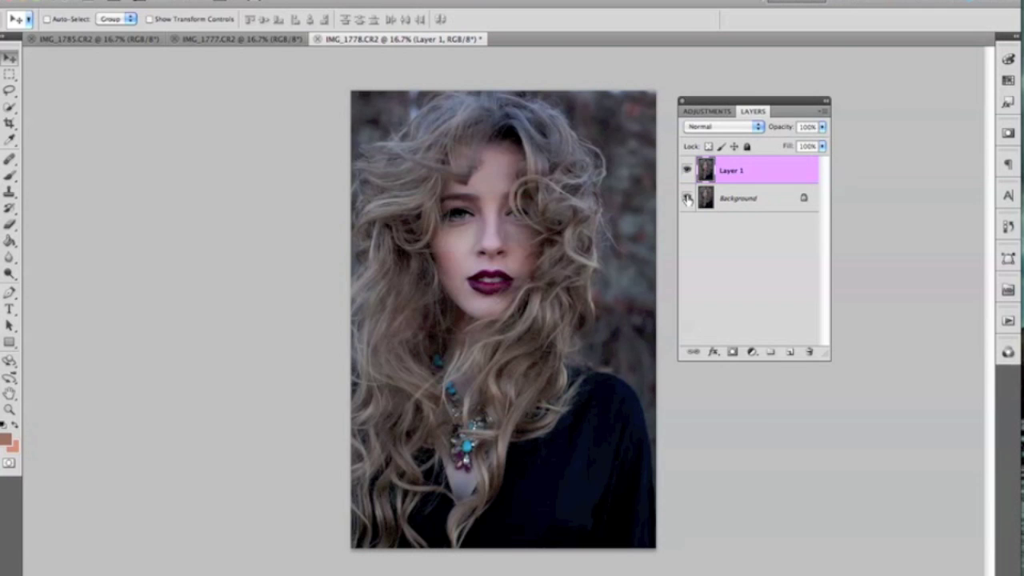
Widen the IMG_1778 canvas to 15 inches with the image anchored in the centre.
{"action": "left_click", "coordinate": [176, 2]}
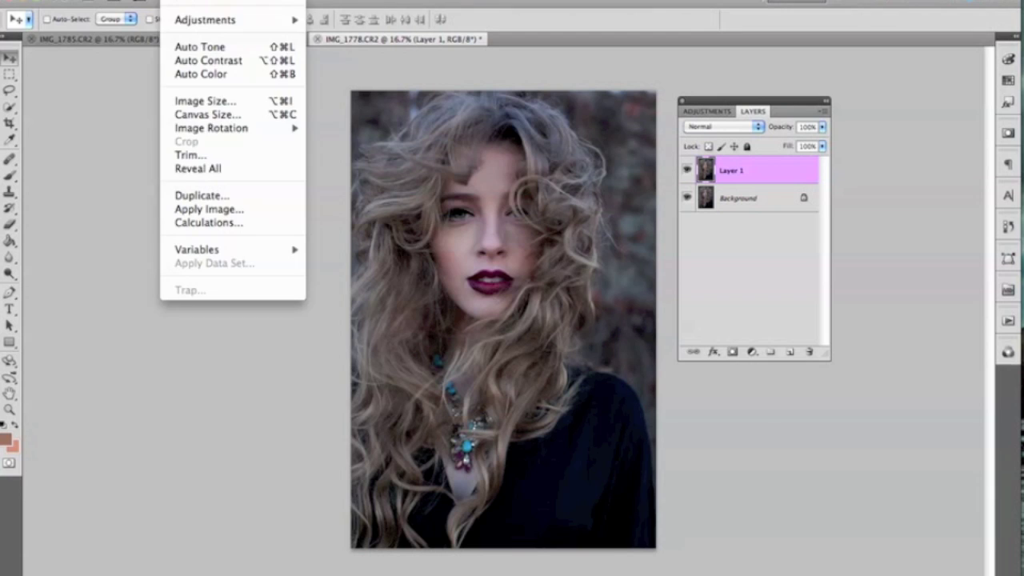
{"action": "left_click", "coordinate": [201, 117]}
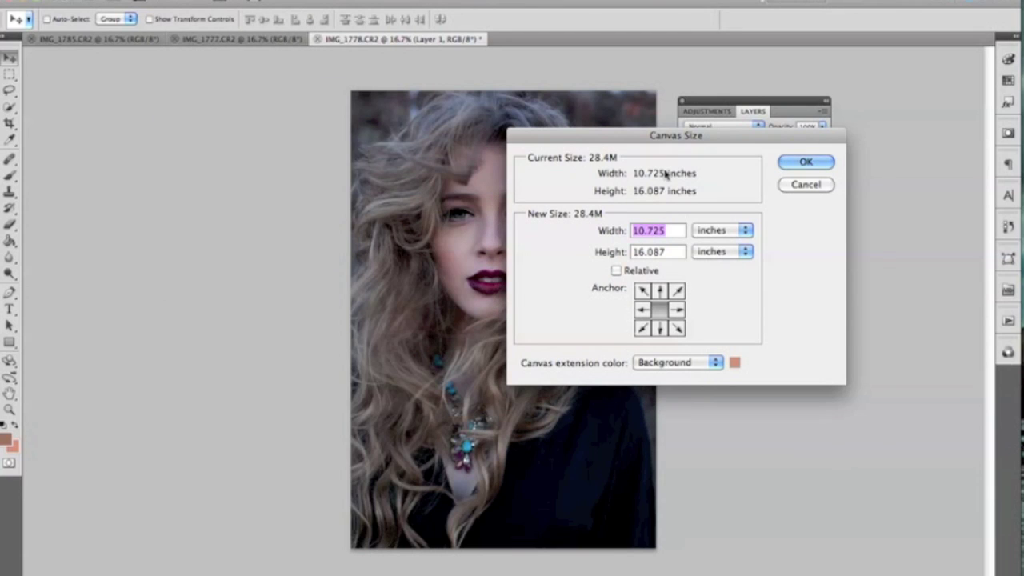
{"action": "type", "text": "15"}
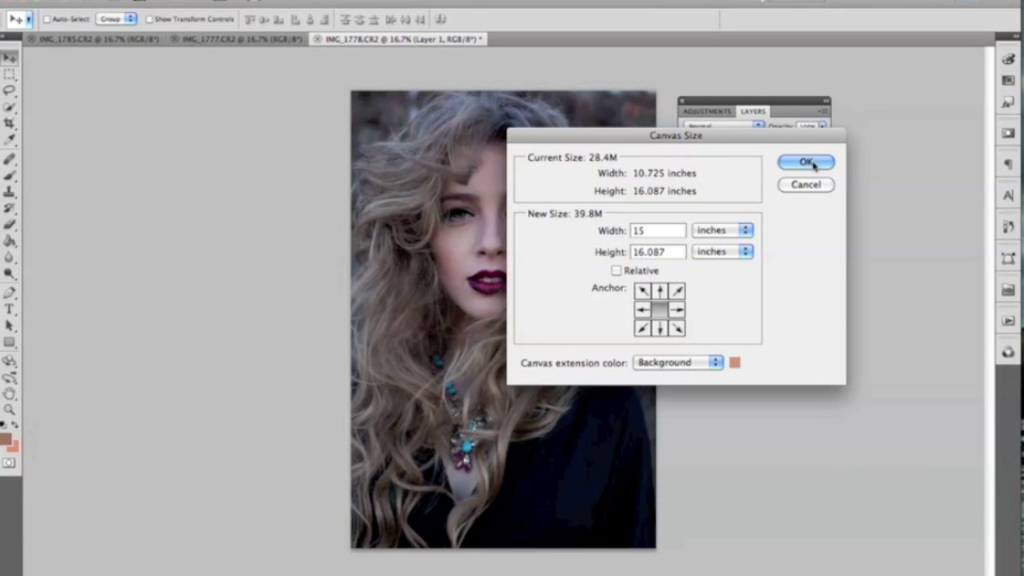
{"action": "left_click_drag", "start_coordinate": [658, 229], "coordinate": [631, 232]}
{"action": "left_click", "coordinate": [667, 232]}
{"action": "left_click", "coordinate": [804, 162]}
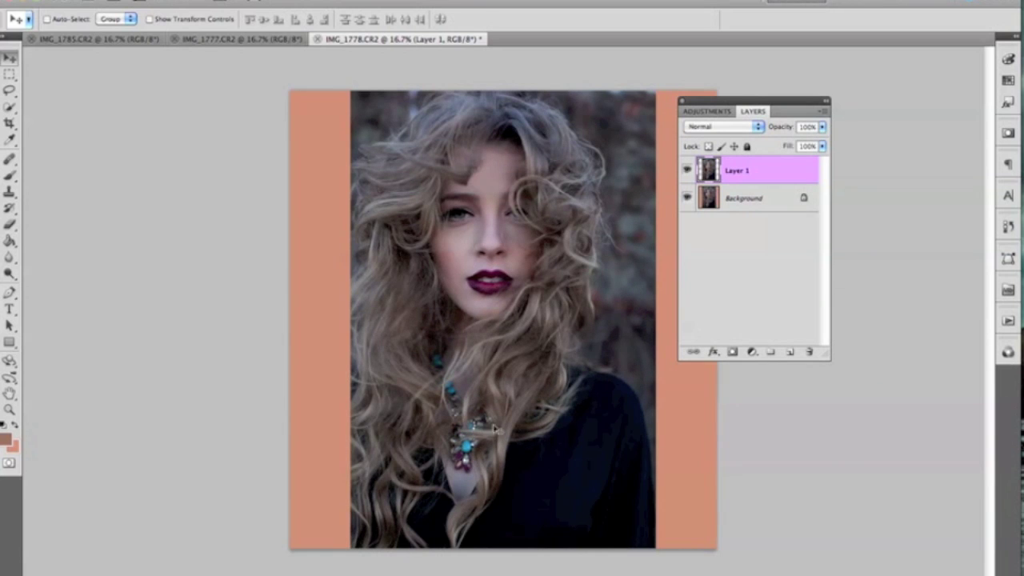
Hide the Background layer and keep Layer 1 selected in its original position.
{"action": "left_click", "coordinate": [687, 199]}
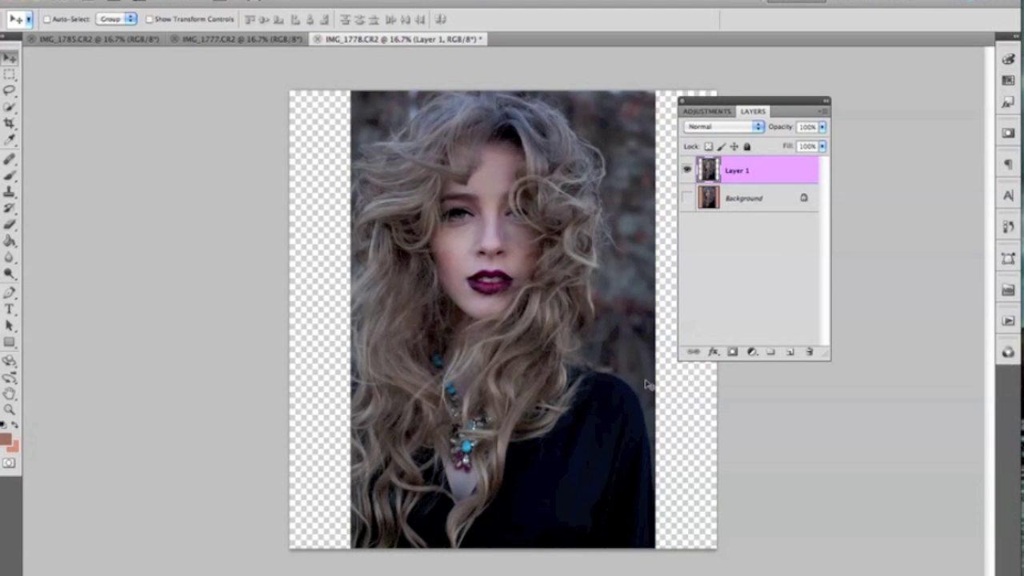
{"action": "left_click", "coordinate": [741, 206]}
{"action": "left_click", "coordinate": [722, 172]}
{"action": "left_click_drag", "start_coordinate": [546, 311], "coordinate": [552, 236]}
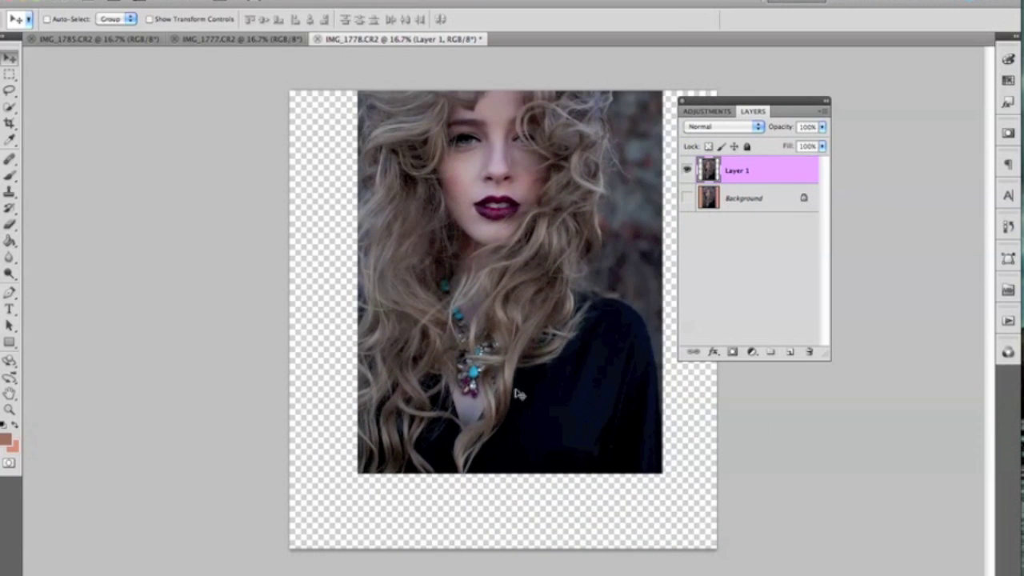
{"action": "key", "text": "super+z"}
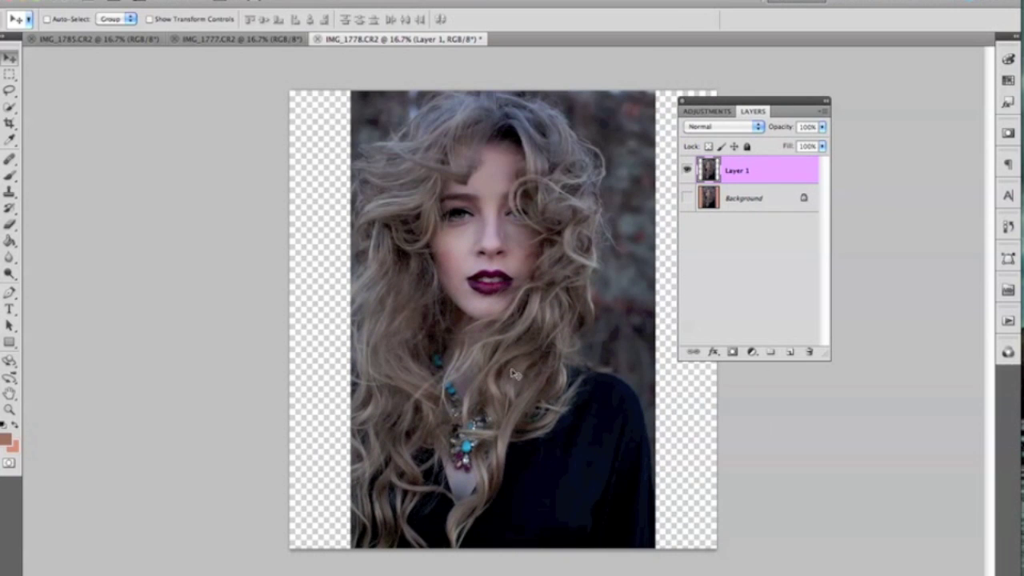
Copy a full-height strip from the left side of IMG_1785, covering the wall and the outer hair.
{"action": "left_click", "coordinate": [100, 39]}
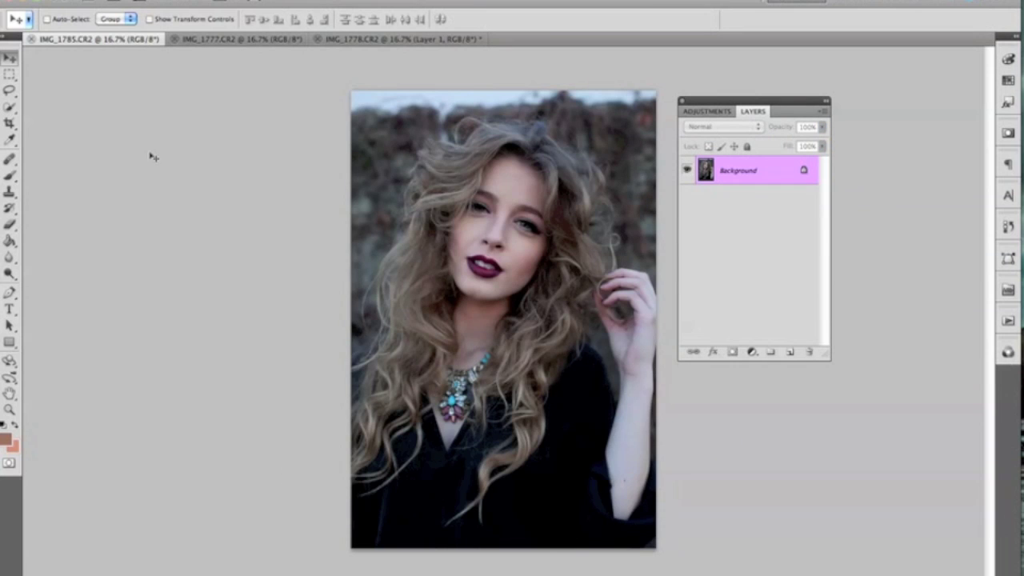
{"action": "left_click", "coordinate": [9, 74]}
{"action": "left_click_drag", "start_coordinate": [360, 181], "coordinate": [438, 550]}
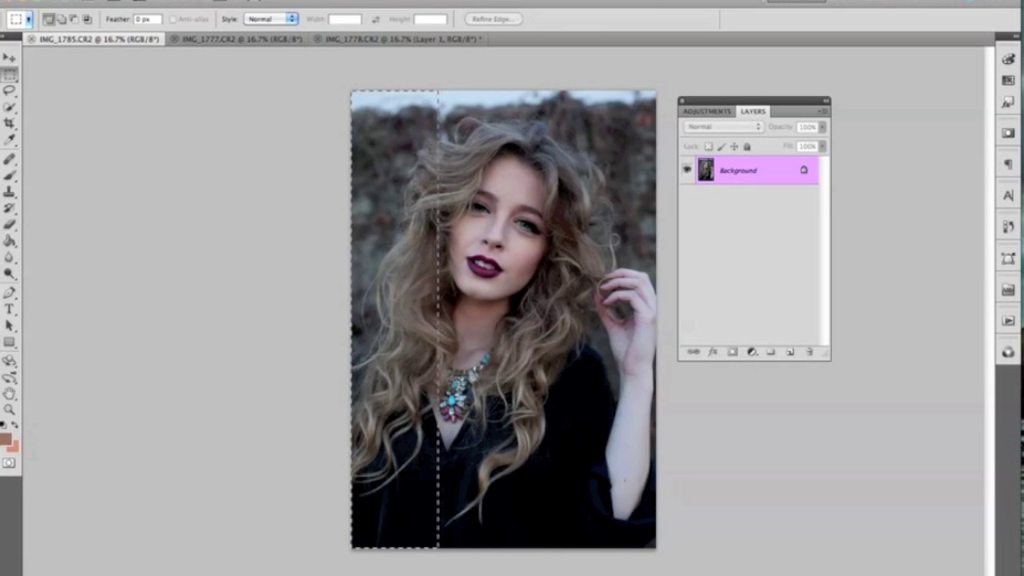
{"action": "left_click", "coordinate": [144, 2]}
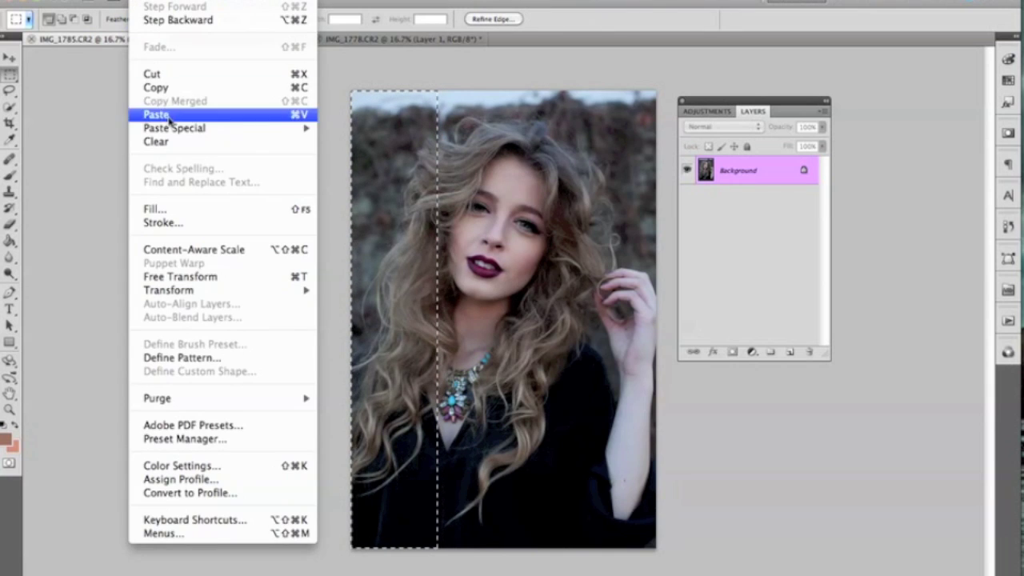
{"action": "left_click", "coordinate": [162, 90]}
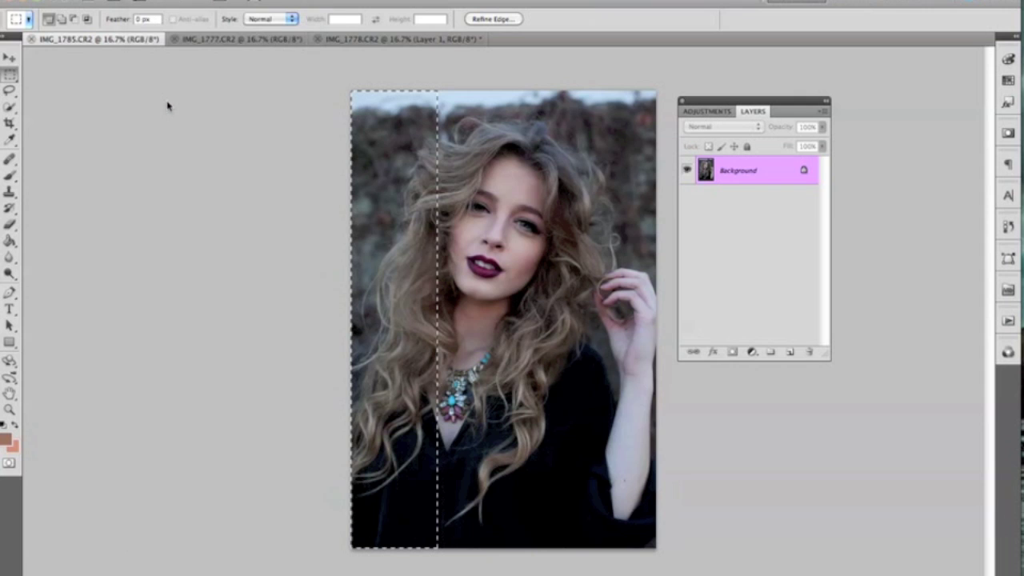
{"action": "key", "text": "ctrl+d"}
Paste the copied strip into IMG_1778 and move it to the left edge of the canvas.
{"action": "left_click", "coordinate": [357, 40]}
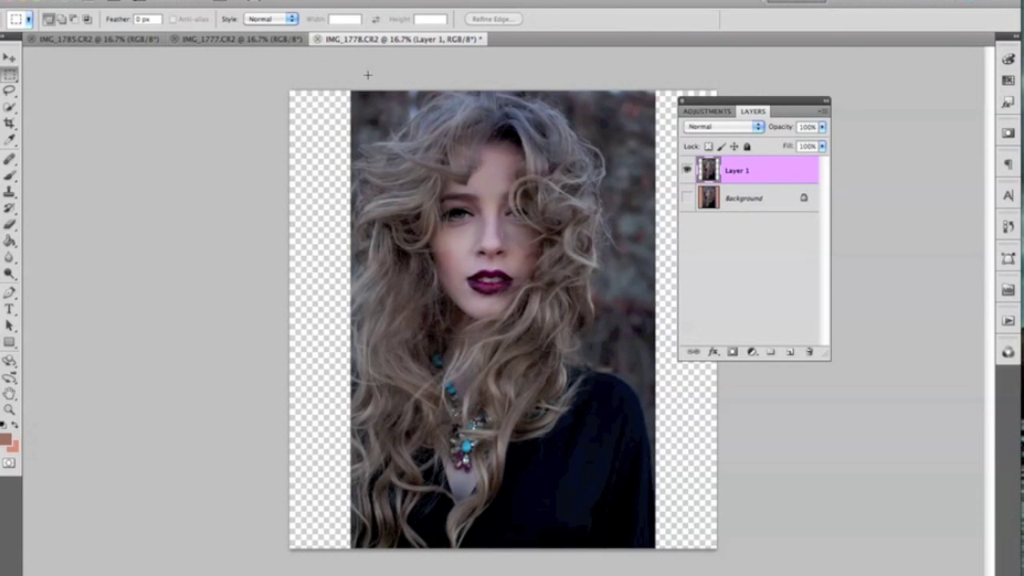
{"action": "left_click", "coordinate": [9, 57]}
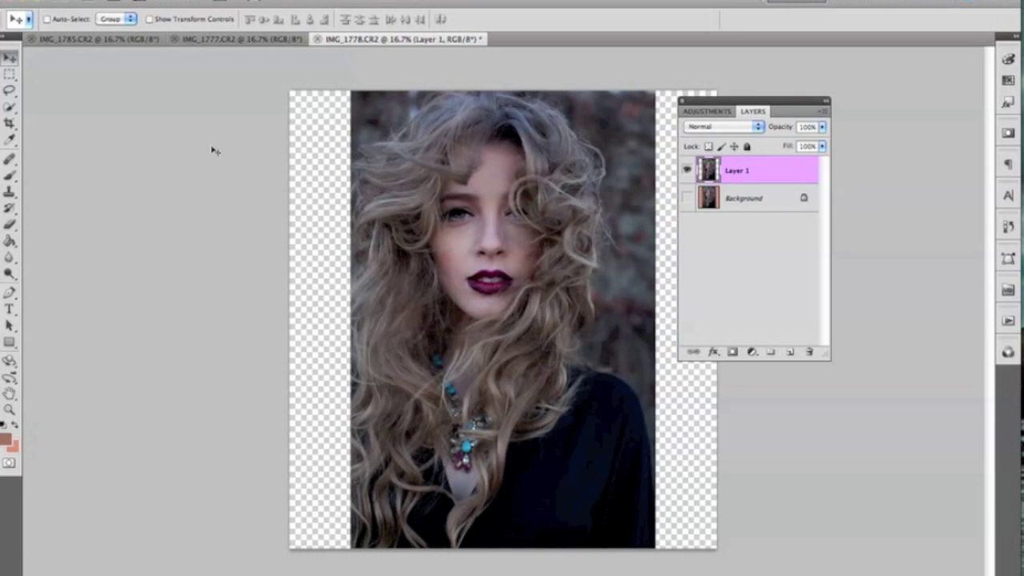
{"action": "key", "text": "ctrl+v"}
{"action": "left_click_drag", "start_coordinate": [495, 201], "coordinate": [332, 199]}
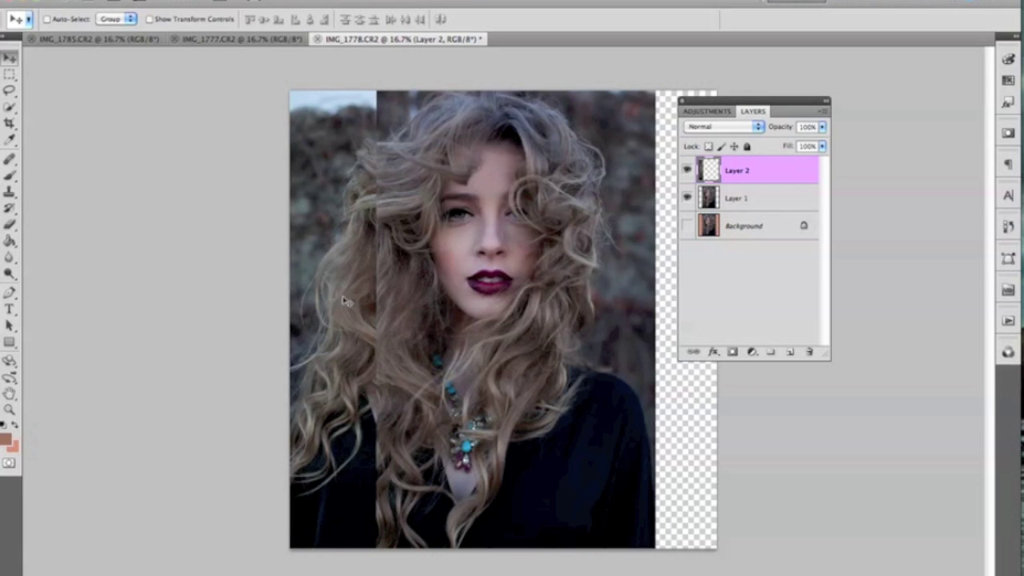
Shift the pasted strip right so its hair overlaps the portrait's hair, and restore its opacity to 100%.
{"action": "mouse_move", "coordinate": [344, 253]}
{"action": "left_mouse_down"}
{"action": "mouse_move", "coordinate": [306, 258]}
{"action": "mouse_move", "coordinate": [374, 249]}
{"action": "mouse_move", "coordinate": [331, 245]}
{"action": "mouse_move", "coordinate": [315, 258]}
{"action": "mouse_move", "coordinate": [373, 247]}
{"action": "mouse_move", "coordinate": [337, 246]}
{"action": "mouse_move", "coordinate": [400, 249]}
{"action": "mouse_move", "coordinate": [356, 254]}
{"action": "left_mouse_up"}
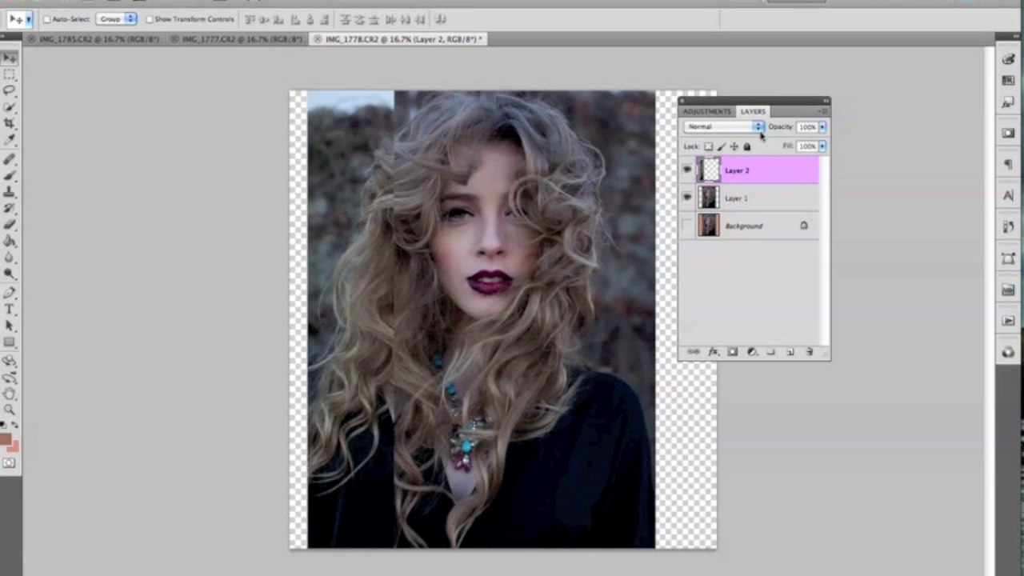
{"action": "left_click_drag", "start_coordinate": [757, 141], "coordinate": [780, 139]}
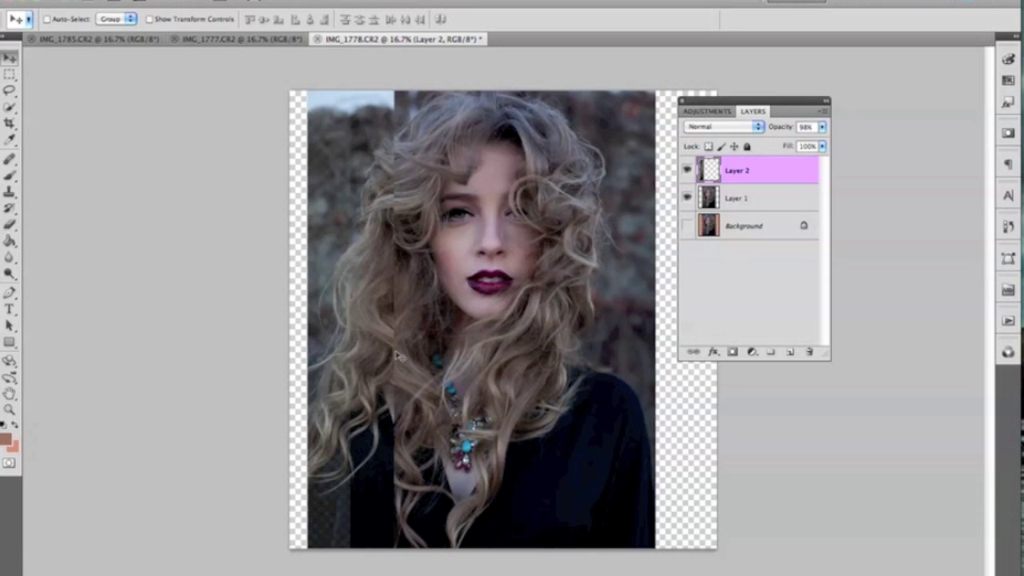
{"action": "left_click_drag", "start_coordinate": [367, 327], "coordinate": [413, 316]}
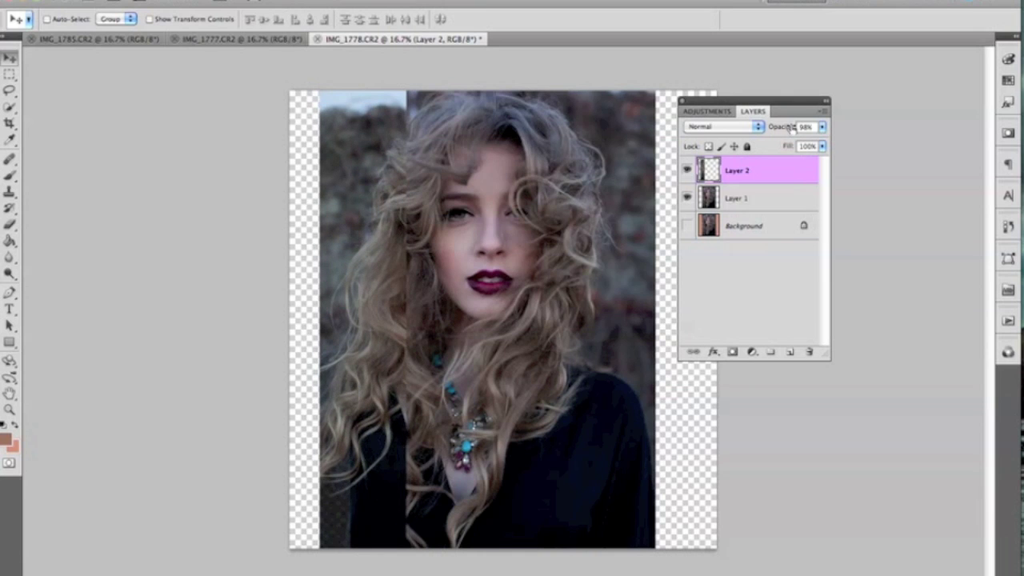
{"action": "left_click_drag", "start_coordinate": [790, 130], "coordinate": [805, 134]}
{"action": "mouse_move", "coordinate": [382, 379]}
{"action": "left_mouse_down"}
{"action": "mouse_move", "coordinate": [339, 368]}
{"action": "mouse_move", "coordinate": [394, 368]}
{"action": "mouse_move", "coordinate": [380, 366]}
{"action": "left_mouse_up"}
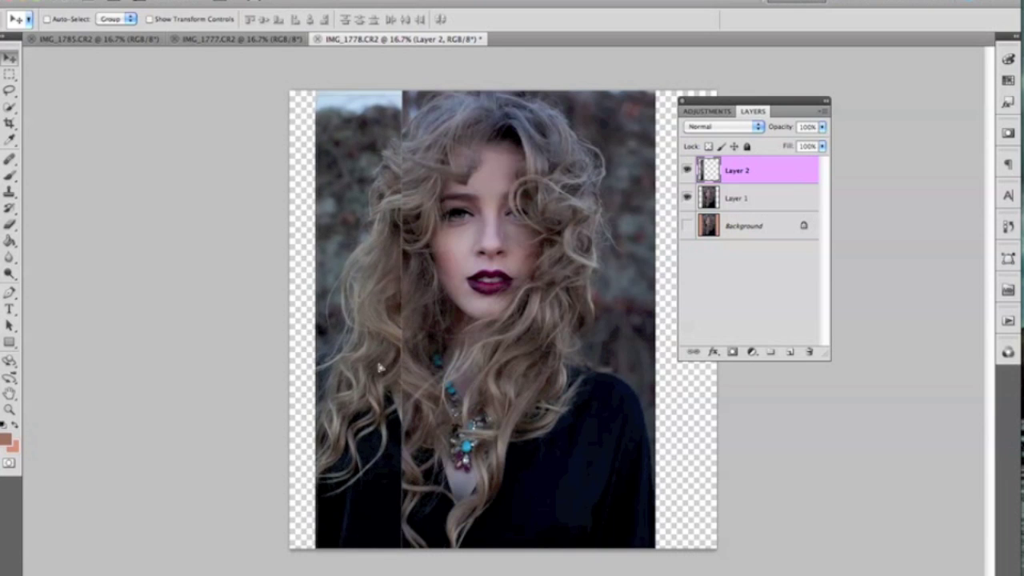
{"action": "left_click", "coordinate": [10, 176]}
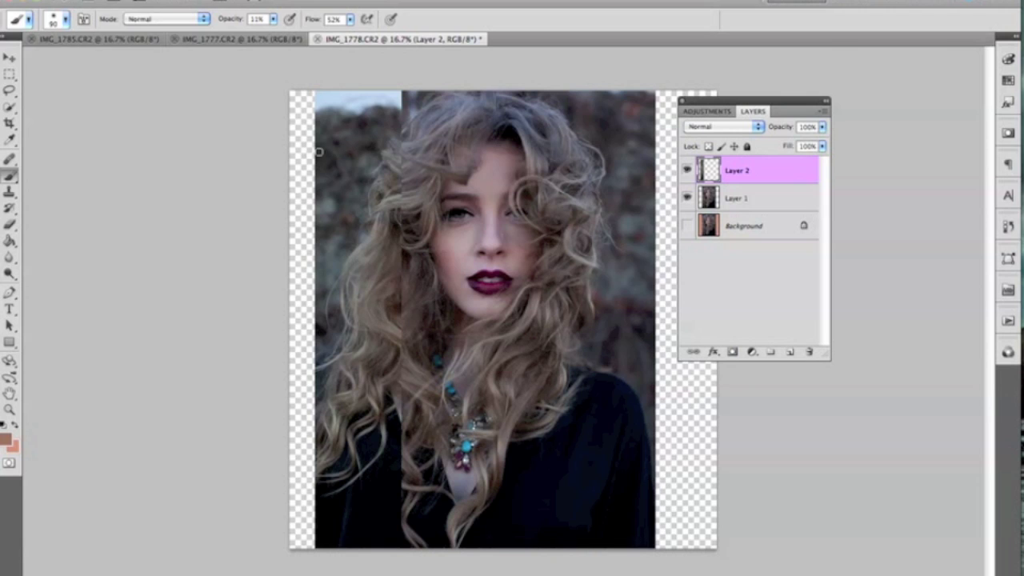
{"action": "left_click", "coordinate": [10, 59]}
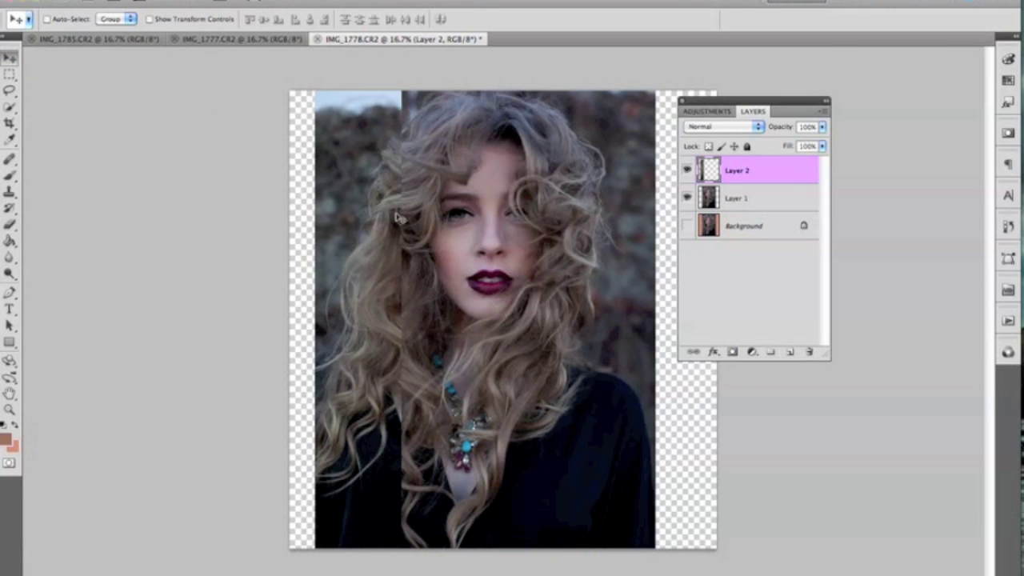
{"action": "left_click", "coordinate": [97, 39]}
{"action": "left_click", "coordinate": [406, 39]}
Enlarge the Brush tool to 800 px and add a layer mask to the pasted strip layer, Layer 2.
{"action": "left_click", "coordinate": [11, 177]}
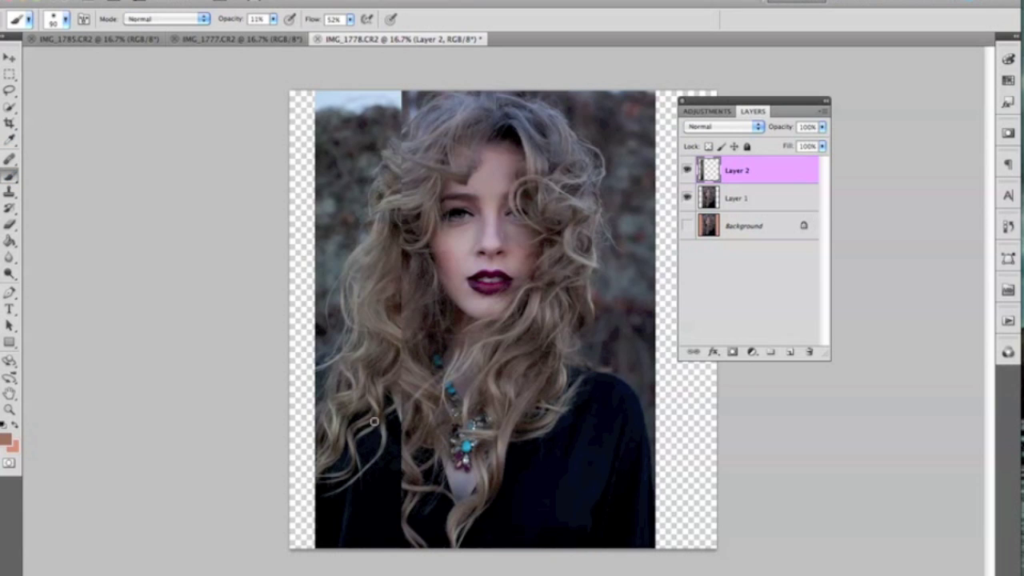
{"action": "key", "text": "bracketright"}
{"action": "key", "text": "bracketright"}
{"action": "key", "text": "bracketright"}
{"action": "key", "text": "bracketright"}
{"action": "key", "text": "bracketright"}
{"action": "key", "text": "bracketright"}
{"action": "key", "text": "bracketright"}
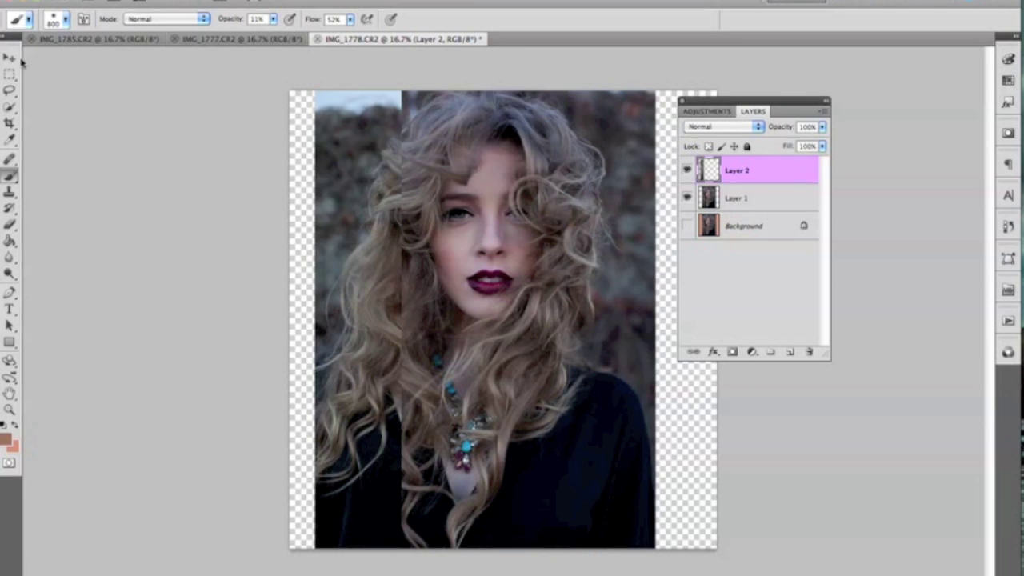
{"action": "left_click", "coordinate": [731, 353]}
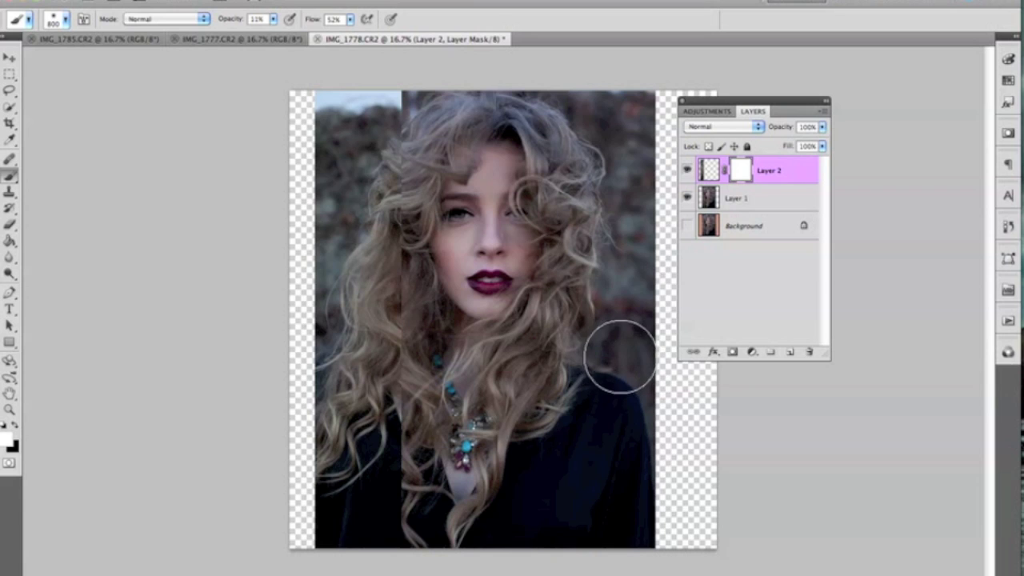
Paint black on Layer 2's mask along the seam from top to lower hair, raising the brush opacity to 100%.
{"action": "key", "text": "x"}
{"action": "mouse_move", "coordinate": [394, 379]}
{"action": "left_mouse_down"}
{"action": "mouse_move", "coordinate": [416, 434]}
{"action": "mouse_move", "coordinate": [398, 387]}
{"action": "mouse_move", "coordinate": [414, 399]}
{"action": "mouse_move", "coordinate": [372, 336]}
{"action": "mouse_move", "coordinate": [419, 426]}
{"action": "left_mouse_up"}
{"action": "left_click", "coordinate": [273, 19]}
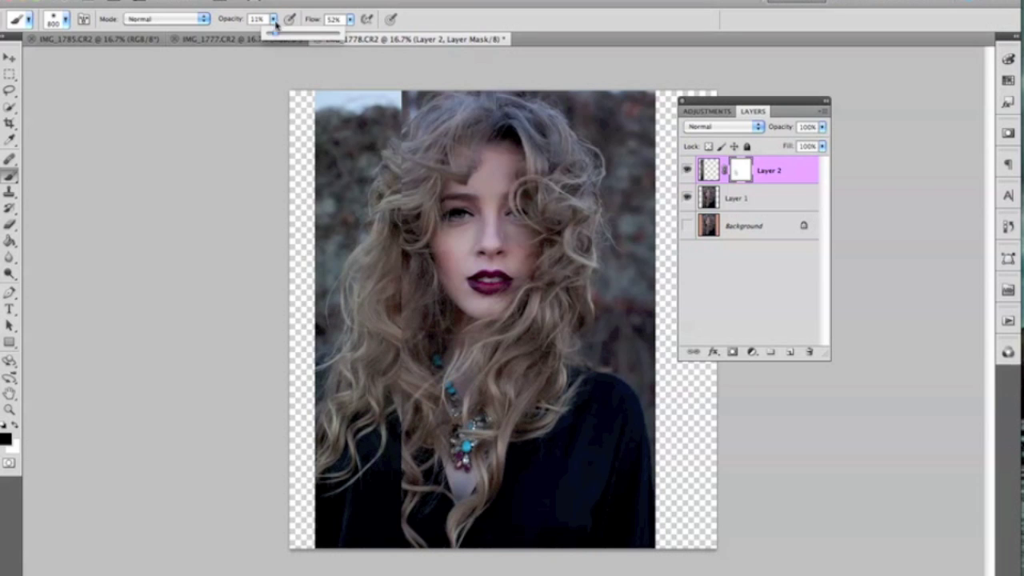
{"action": "left_click_drag", "start_coordinate": [324, 37], "coordinate": [341, 37]}
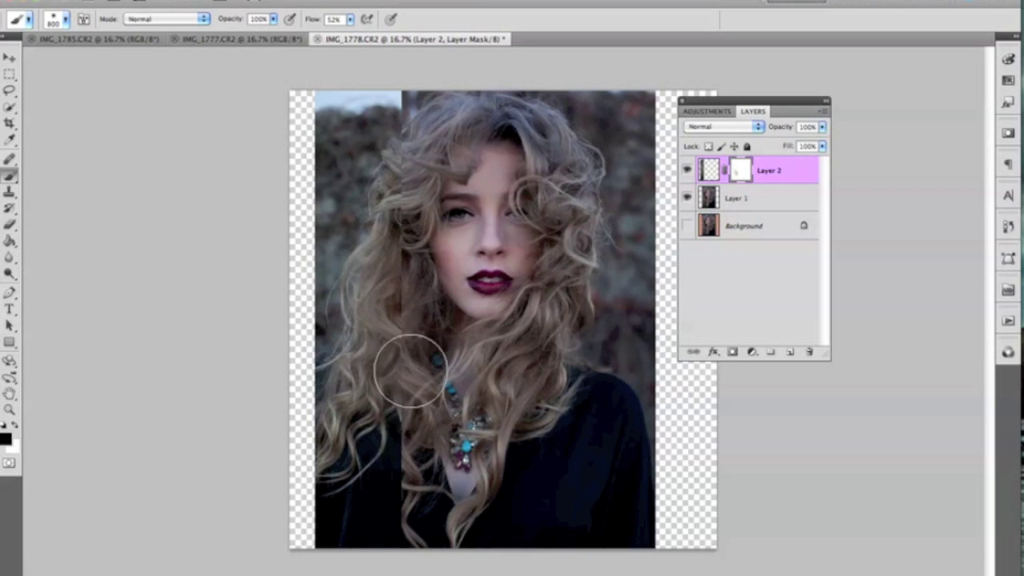
{"action": "mouse_move", "coordinate": [407, 289]}
{"action": "left_mouse_down"}
{"action": "mouse_move", "coordinate": [419, 151]}
{"action": "mouse_move", "coordinate": [400, 82]}
{"action": "mouse_move", "coordinate": [420, 115]}
{"action": "mouse_move", "coordinate": [415, 94]}
{"action": "mouse_move", "coordinate": [411, 113]}
{"action": "mouse_move", "coordinate": [431, 113]}
{"action": "mouse_move", "coordinate": [426, 96]}
{"action": "mouse_move", "coordinate": [428, 170]}
{"action": "left_mouse_up"}
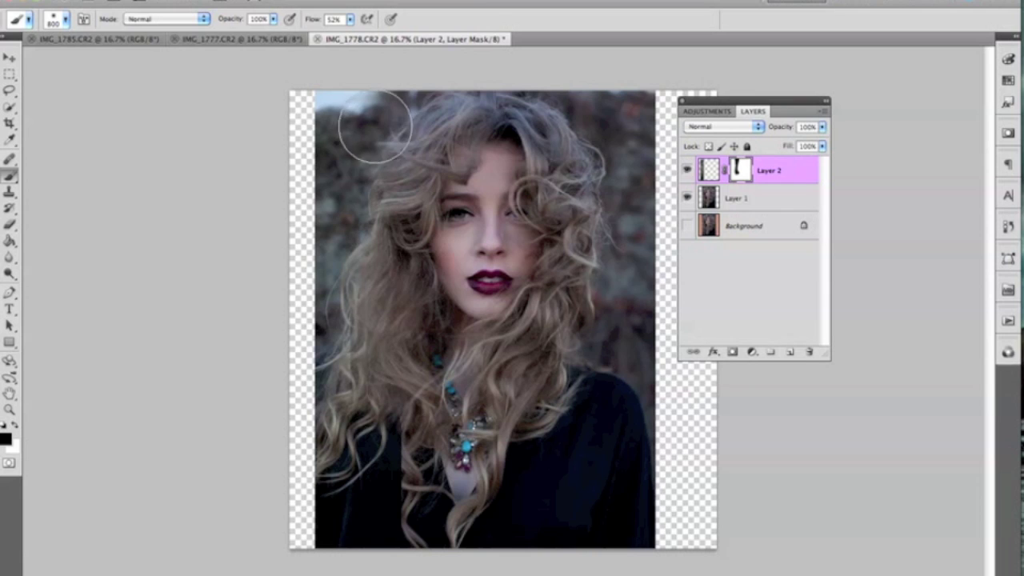
{"action": "mouse_move", "coordinate": [357, 131]}
{"action": "left_mouse_down"}
{"action": "mouse_move", "coordinate": [395, 104]}
{"action": "mouse_move", "coordinate": [323, 80]}
{"action": "mouse_move", "coordinate": [398, 100]}
{"action": "mouse_move", "coordinate": [436, 136]}
{"action": "mouse_move", "coordinate": [372, 99]}
{"action": "left_mouse_up"}
{"action": "mouse_move", "coordinate": [417, 296]}
{"action": "left_mouse_down"}
{"action": "mouse_move", "coordinate": [398, 282]}
{"action": "mouse_move", "coordinate": [367, 370]}
{"action": "mouse_move", "coordinate": [370, 382]}
{"action": "mouse_move", "coordinate": [404, 380]}
{"action": "mouse_move", "coordinate": [402, 361]}
{"action": "mouse_move", "coordinate": [374, 379]}
{"action": "mouse_move", "coordinate": [394, 378]}
{"action": "mouse_move", "coordinate": [408, 398]}
{"action": "mouse_move", "coordinate": [426, 470]}
{"action": "mouse_move", "coordinate": [416, 460]}
{"action": "mouse_move", "coordinate": [421, 437]}
{"action": "mouse_move", "coordinate": [435, 473]}
{"action": "mouse_move", "coordinate": [424, 437]}
{"action": "mouse_move", "coordinate": [429, 493]}
{"action": "mouse_move", "coordinate": [412, 420]}
{"action": "mouse_move", "coordinate": [429, 501]}
{"action": "mouse_move", "coordinate": [412, 477]}
{"action": "mouse_move", "coordinate": [427, 516]}
{"action": "mouse_move", "coordinate": [420, 482]}
{"action": "mouse_move", "coordinate": [423, 531]}
{"action": "mouse_move", "coordinate": [407, 522]}
{"action": "mouse_move", "coordinate": [417, 564]}
{"action": "mouse_move", "coordinate": [426, 456]}
{"action": "left_mouse_up"}
Reduce the brush to 44% opacity and 300 px for refining Layer 2's mask around the lower hair.
{"action": "key", "text": "4"}
{"action": "key", "text": "4"}
{"action": "key", "text": "bracketleft"}
{"action": "key", "text": "bracketleft"}
{"action": "key", "text": "bracketleft"}
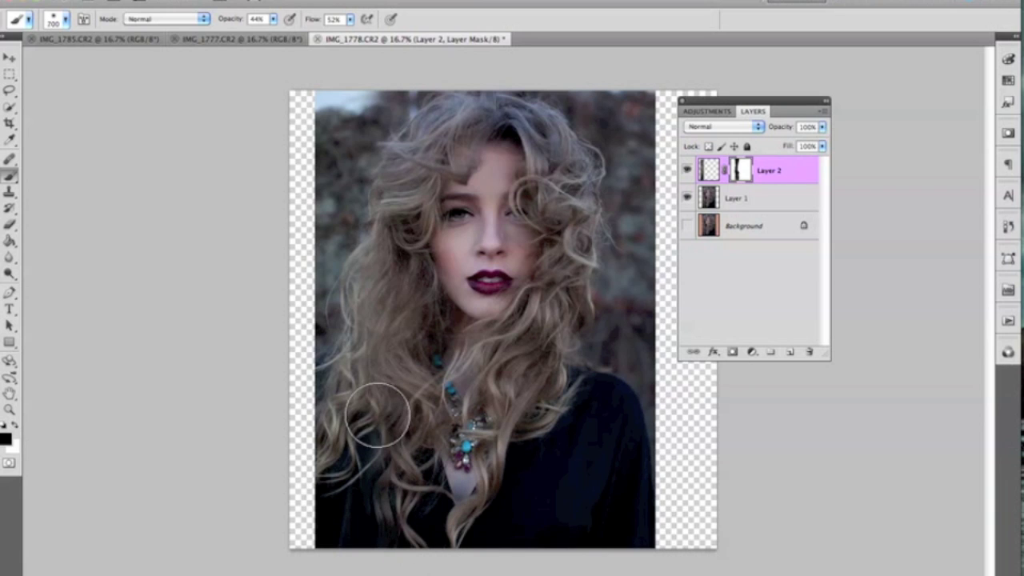
{"action": "key", "text": "x"}
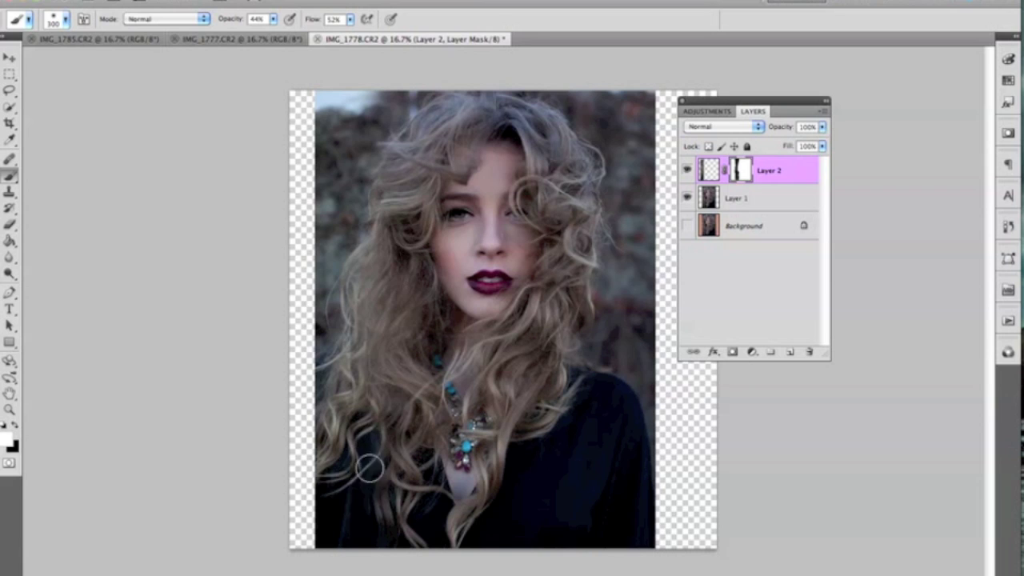
{"action": "key", "text": "x"}
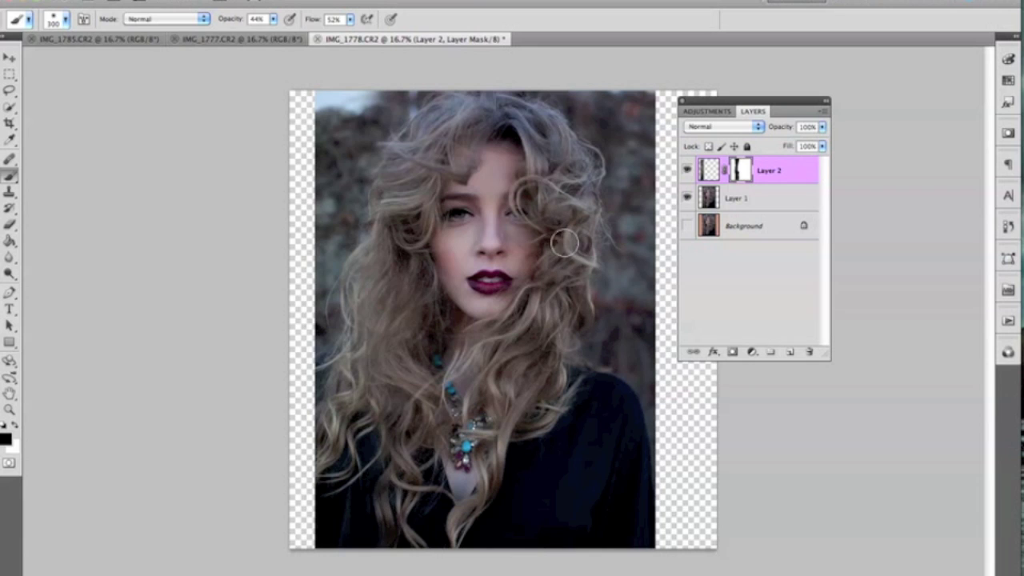
Compare with Layer 2 hidden, and refine its mask over the lower hair and dress with white and black strokes.
{"action": "left_click", "coordinate": [686, 170]}
{"action": "left_click", "coordinate": [687, 170]}
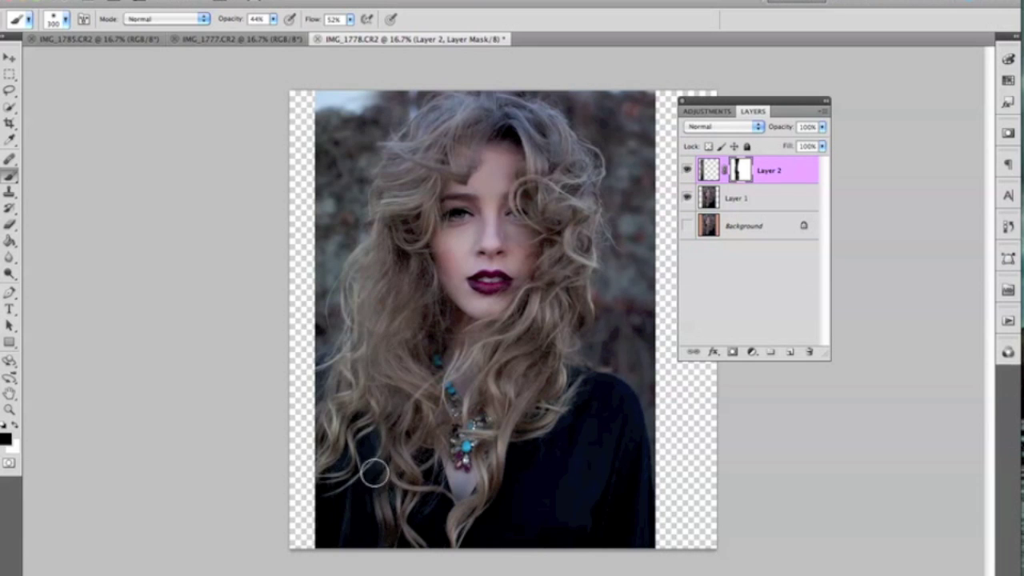
{"action": "key", "text": "x"}
{"action": "mouse_move", "coordinate": [356, 535]}
{"action": "left_mouse_down"}
{"action": "mouse_move", "coordinate": [341, 501]}
{"action": "mouse_move", "coordinate": [355, 534]}
{"action": "mouse_move", "coordinate": [357, 369]}
{"action": "mouse_move", "coordinate": [354, 469]}
{"action": "mouse_move", "coordinate": [377, 388]}
{"action": "mouse_move", "coordinate": [383, 424]}
{"action": "left_mouse_up"}
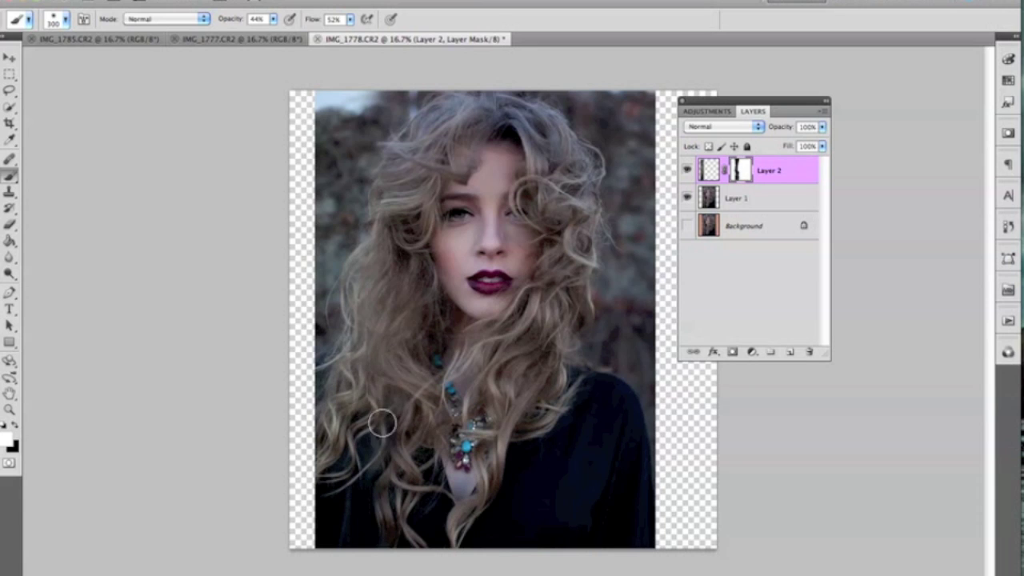
{"action": "key", "text": "x"}
{"action": "left_click_drag", "start_coordinate": [399, 380], "coordinate": [407, 535]}
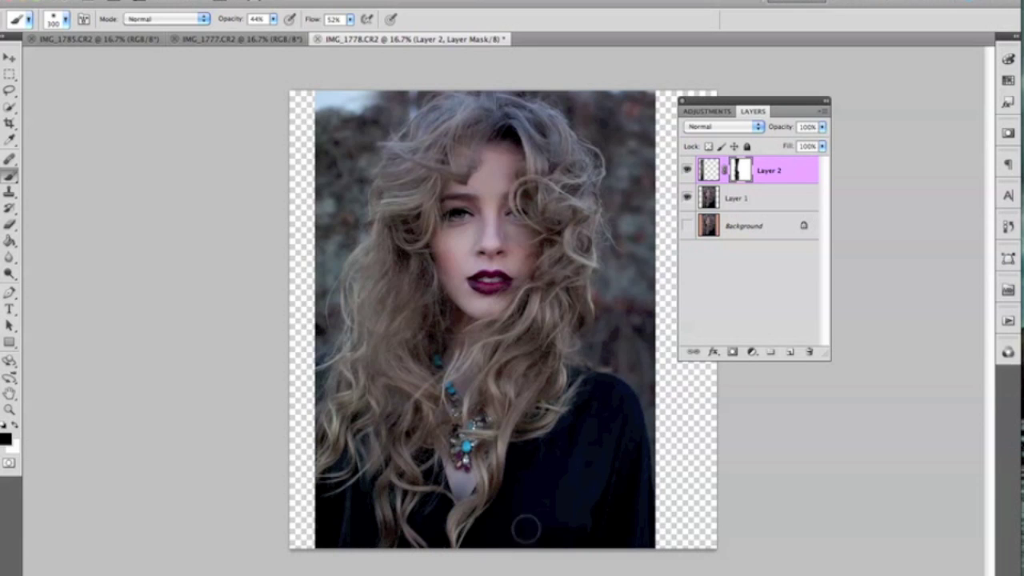
Refine Layer 2's mask over the lower hair with 300 px brush strokes and compare with Layer 2 hidden and shown.
{"action": "mouse_move", "coordinate": [350, 393]}
{"action": "left_mouse_down"}
{"action": "mouse_move", "coordinate": [361, 427]}
{"action": "mouse_move", "coordinate": [389, 422]}
{"action": "left_mouse_up"}
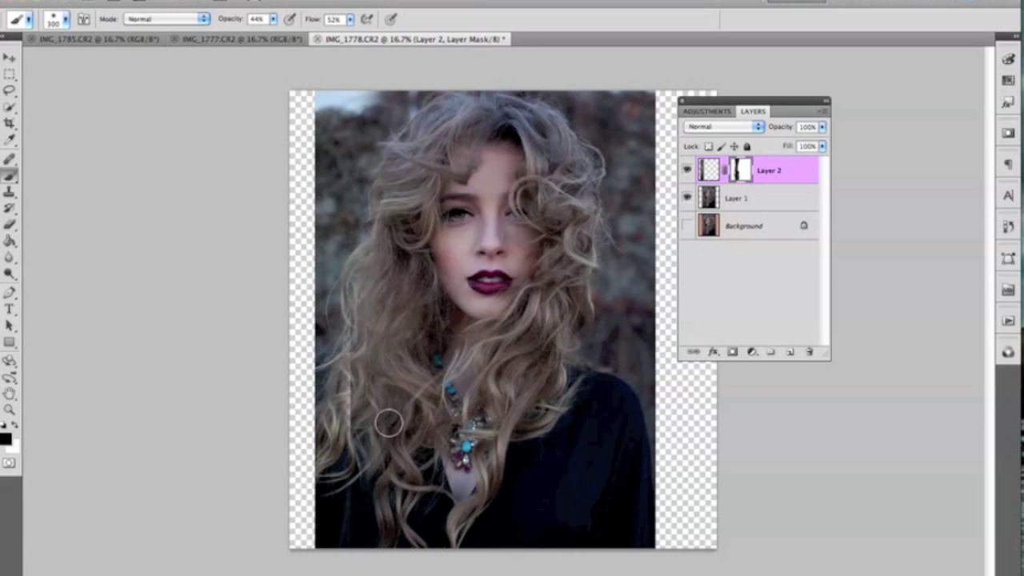
{"action": "key", "text": "x"}
{"action": "mouse_move", "coordinate": [350, 356]}
{"action": "left_mouse_down"}
{"action": "mouse_move", "coordinate": [354, 414]}
{"action": "mouse_move", "coordinate": [395, 367]}
{"action": "left_mouse_up"}
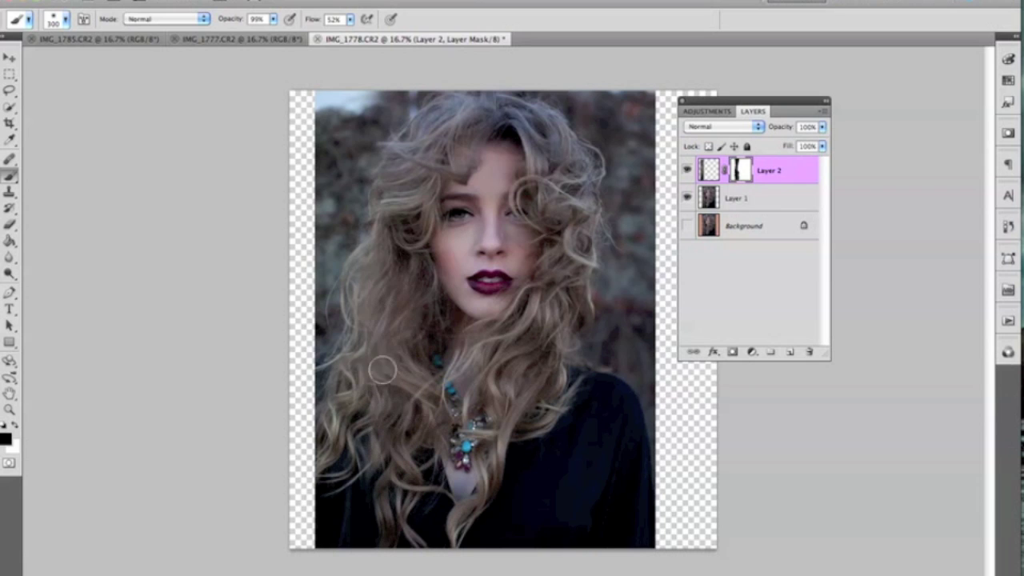
{"action": "left_click", "coordinate": [685, 170]}
{"action": "left_click", "coordinate": [685, 170]}
{"action": "left_click", "coordinate": [686, 170]}
{"action": "left_click", "coordinate": [685, 170]}
Paint white at 33% opacity with a 600 px brush on Layer 2's mask over the upper-left curls, comparing with the layer hidden.
{"action": "key", "text": "bracketright"}
{"action": "key", "text": "bracketright"}
{"action": "key", "text": "bracketright"}
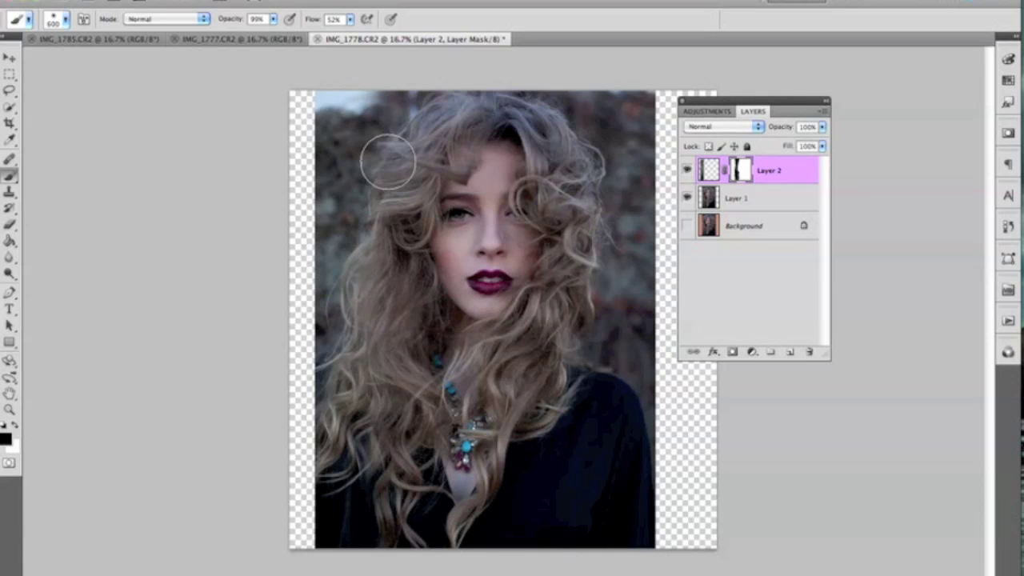
{"action": "key", "text": "3"}
{"action": "key", "text": "3"}
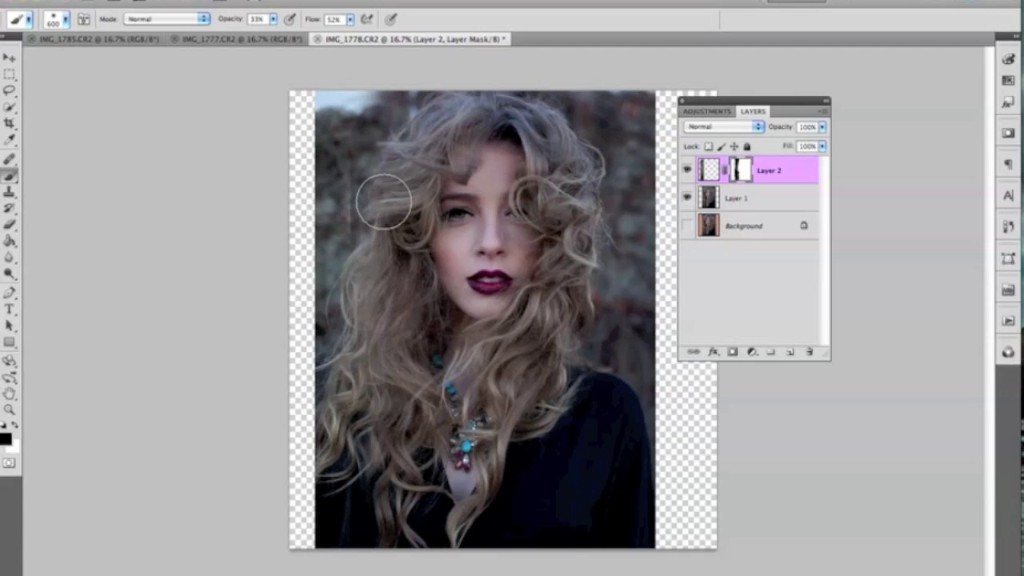
{"action": "key", "text": "x"}
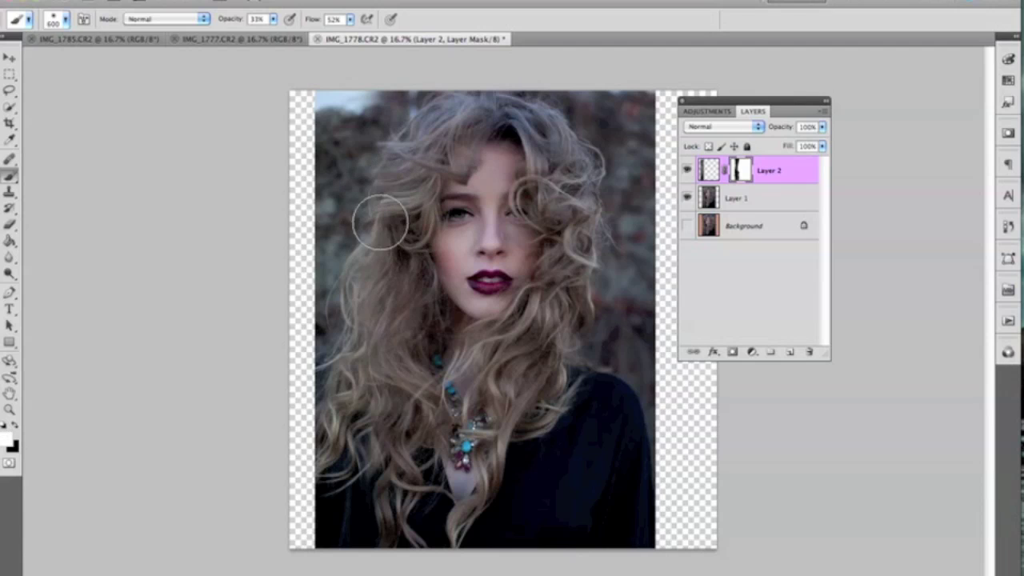
{"action": "mouse_move", "coordinate": [388, 207]}
{"action": "left_mouse_down"}
{"action": "mouse_move", "coordinate": [407, 123]}
{"action": "mouse_move", "coordinate": [382, 172]}
{"action": "mouse_move", "coordinate": [387, 161]}
{"action": "left_mouse_up"}
{"action": "left_click", "coordinate": [686, 170]}
{"action": "left_click", "coordinate": [686, 171]}
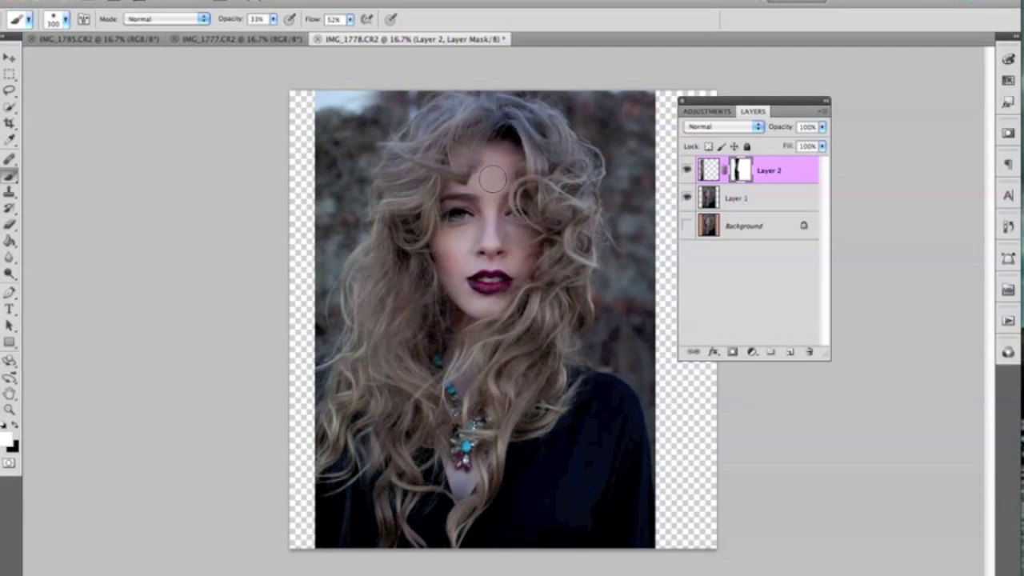
Set the brush to black at 88% opacity and toggle Layer 2's visibility to check the blend.
{"action": "key", "text": "x"}
{"action": "key", "text": "8"}
{"action": "key", "text": "8"}
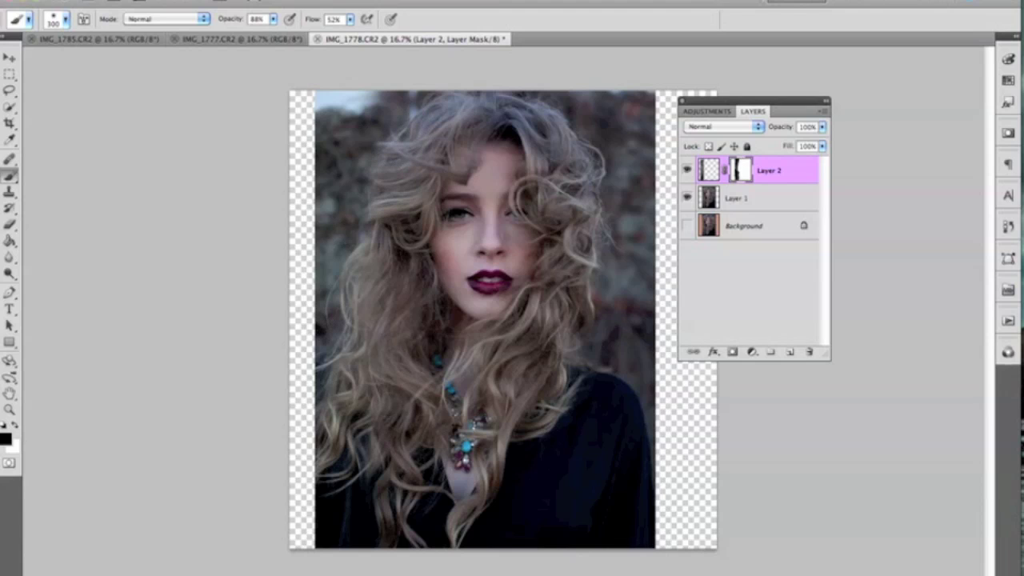
{"action": "left_click", "coordinate": [686, 172]}
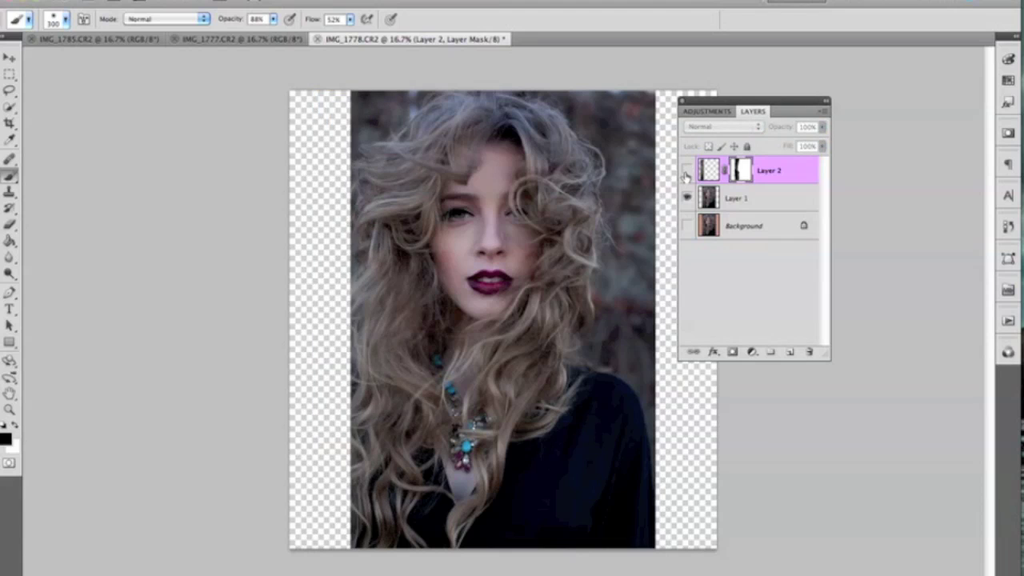
{"action": "left_click", "coordinate": [687, 172]}
{"action": "left_click", "coordinate": [687, 172]}
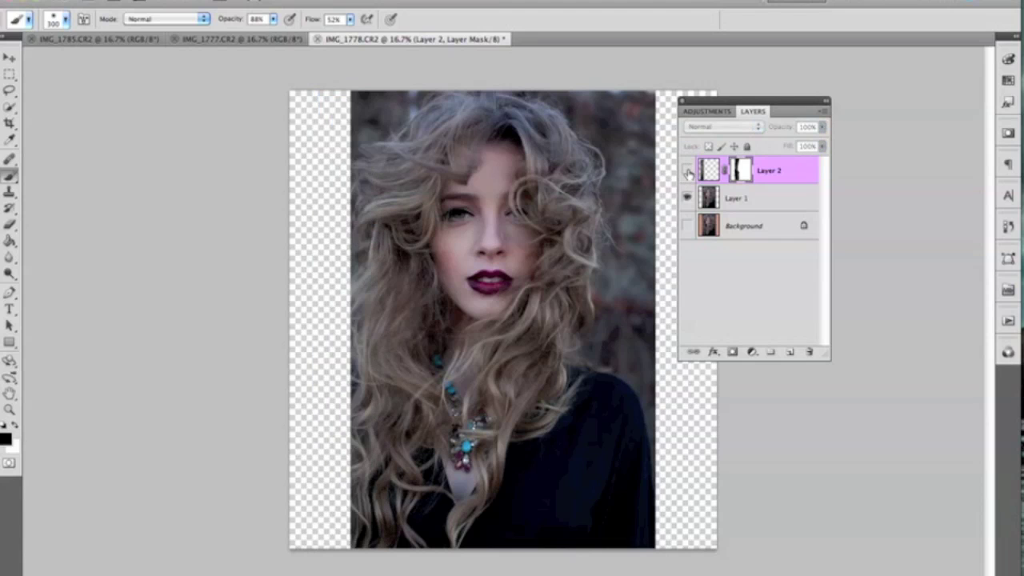
{"action": "left_click", "coordinate": [686, 172]}
{"action": "left_click", "coordinate": [686, 172]}
{"action": "left_click", "coordinate": [686, 172]}
{"action": "mouse_move", "coordinate": [751, 132]}
{"action": "left_mouse_down"}
{"action": "mouse_move", "coordinate": [717, 132]}
{"action": "mouse_move", "coordinate": [791, 144]}
{"action": "mouse_move", "coordinate": [780, 142]}
{"action": "mouse_move", "coordinate": [836, 136]}
{"action": "mouse_move", "coordinate": [824, 134]}
{"action": "mouse_move", "coordinate": [809, 147]}
{"action": "mouse_move", "coordinate": [857, 146]}
{"action": "left_mouse_up"}
Duplicate Layer 1 above Layer 2 and conceal the copy with an inverted, black layer mask.
{"action": "left_click", "coordinate": [724, 200]}
{"action": "left_click", "coordinate": [782, 171]}
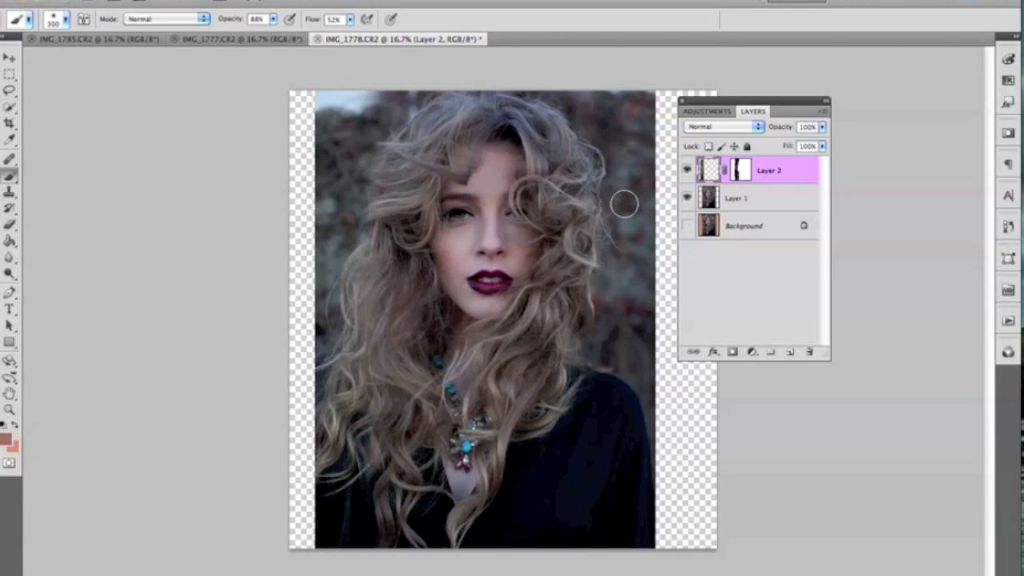
{"action": "left_click", "coordinate": [711, 200]}
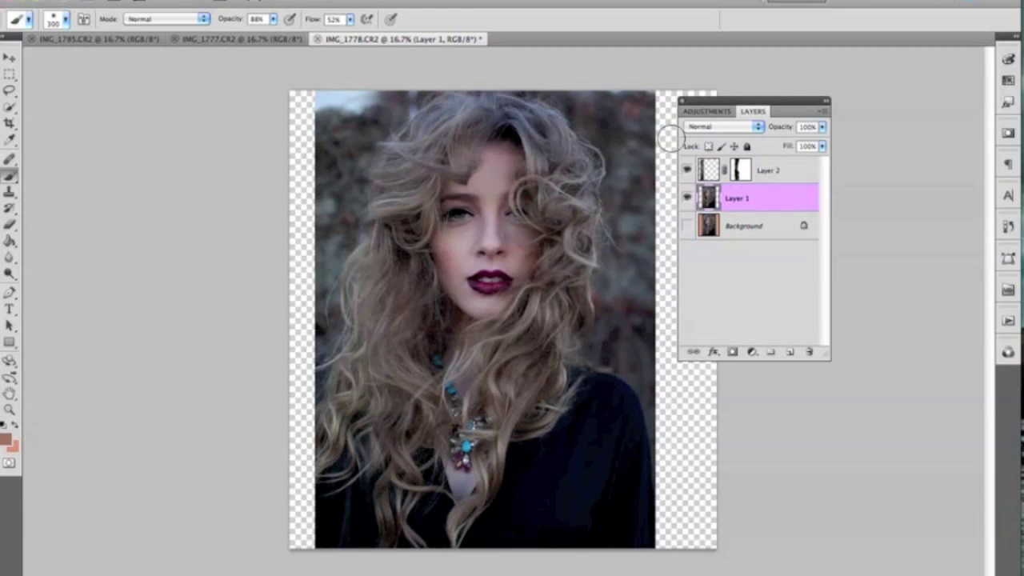
{"action": "key", "text": "super+j"}
{"action": "left_click_drag", "start_coordinate": [737, 199], "coordinate": [740, 164]}
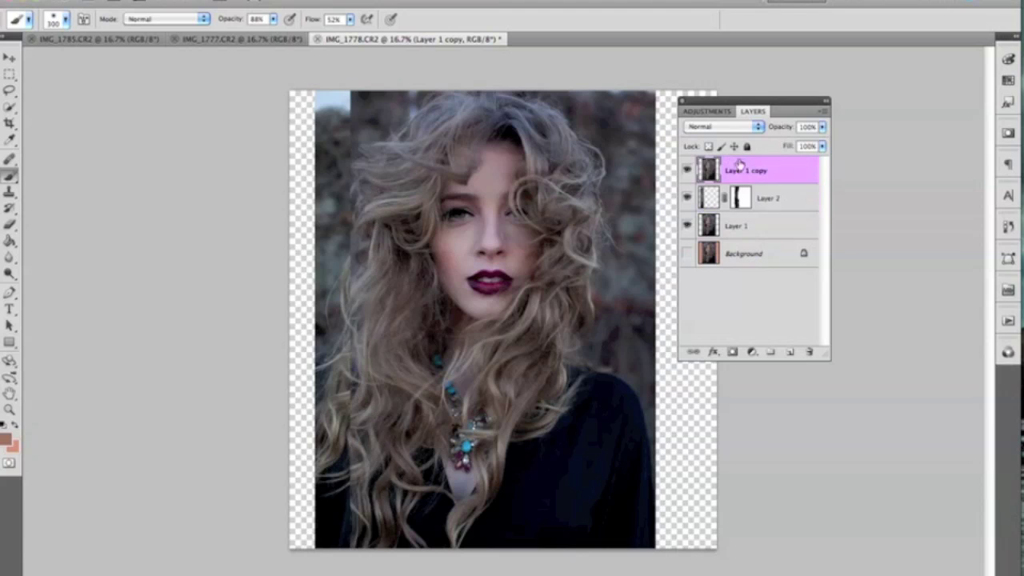
{"action": "left_click", "coordinate": [732, 352]}
{"action": "key", "text": "super+i"}
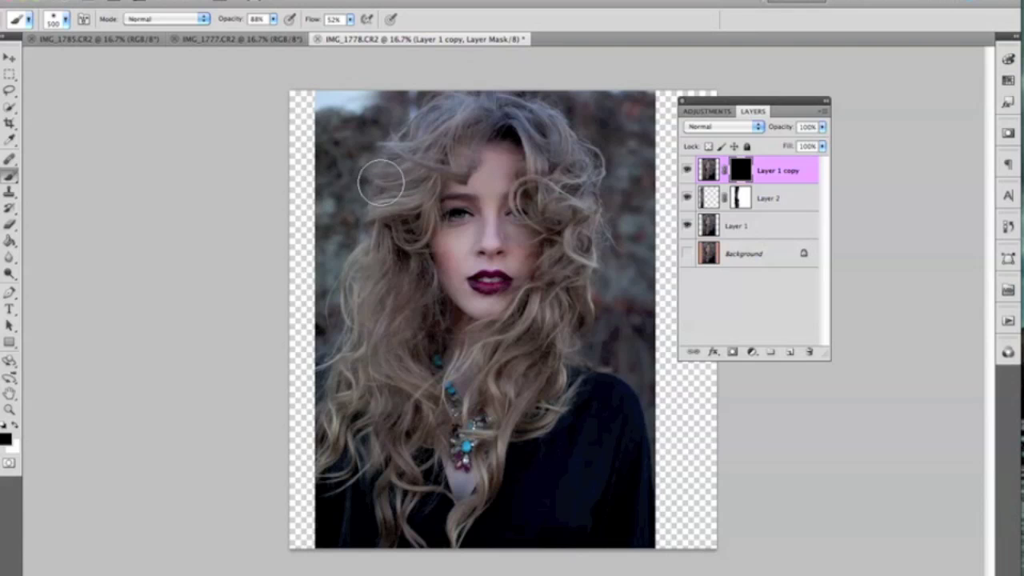
Paint white with a 500 px brush on Layer 1 copy's mask to reveal the upper-left curls, and check the change.
{"action": "key", "text": "x"}
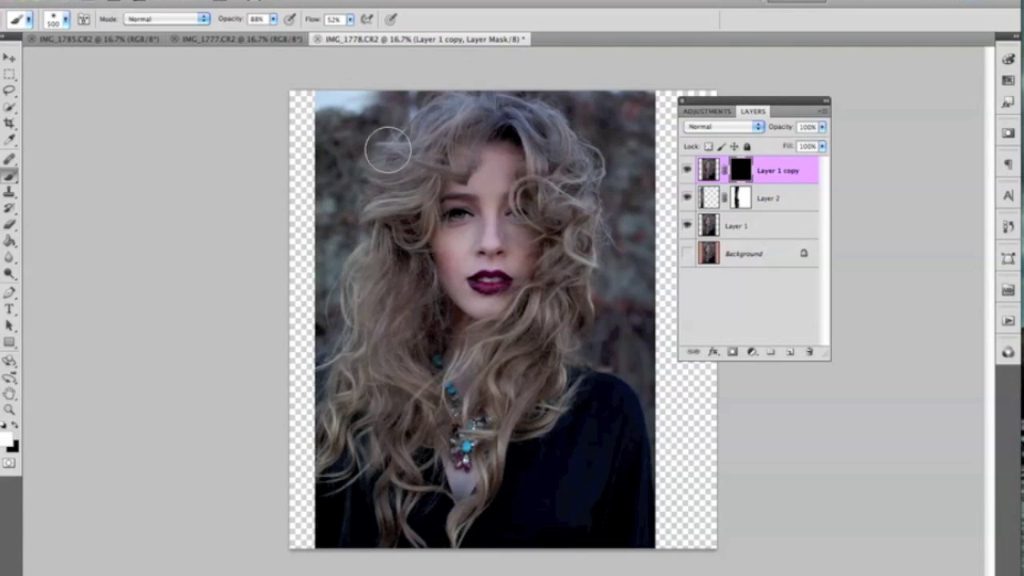
{"action": "left_click_drag", "start_coordinate": [377, 163], "coordinate": [392, 165]}
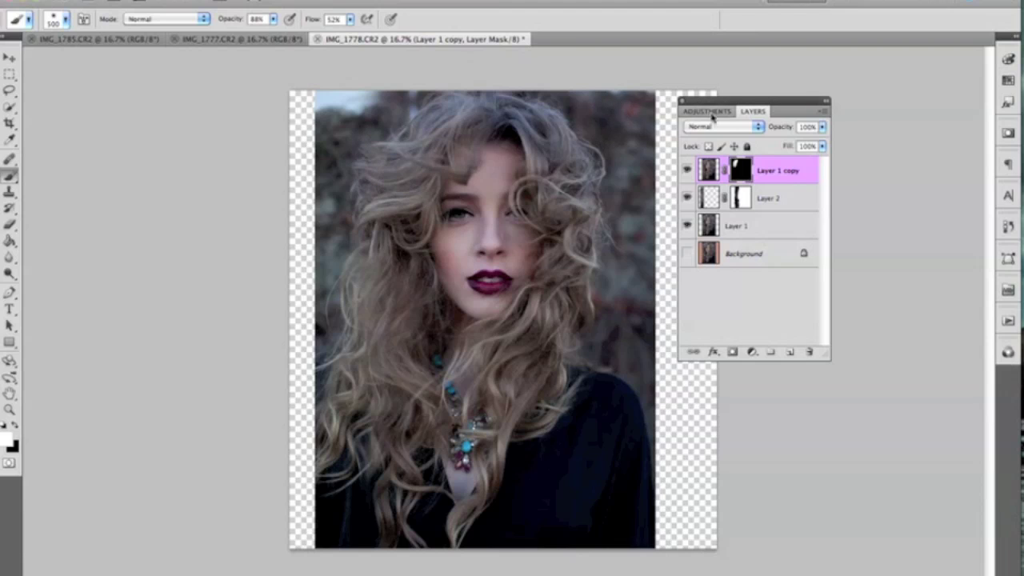
{"action": "left_click", "coordinate": [686, 171]}
{"action": "left_click", "coordinate": [686, 171]}
Compare the portrait with Layer 1 copy and Layer 2 hidden and shown, keeping Layer 1 copy's mask active.
{"action": "left_click", "coordinate": [685, 172]}
{"action": "left_click", "coordinate": [736, 226]}
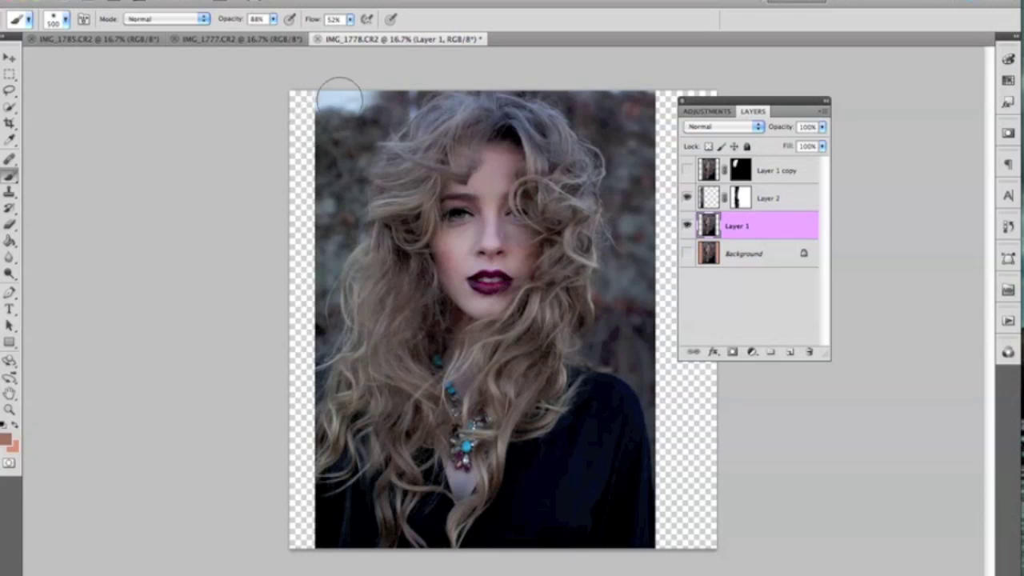
{"action": "left_click", "coordinate": [686, 199]}
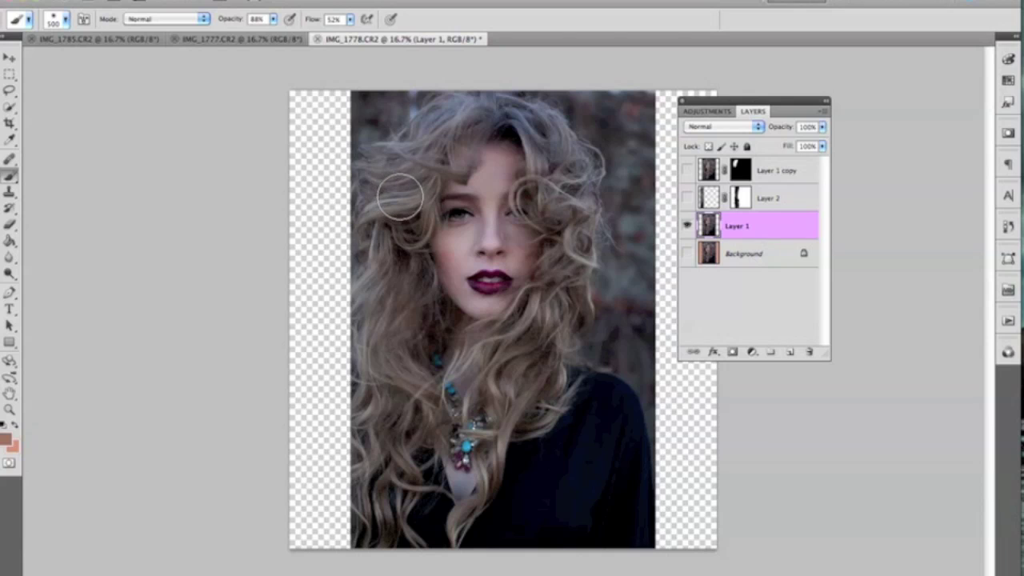
{"action": "left_click", "coordinate": [685, 199]}
{"action": "left_click", "coordinate": [686, 171]}
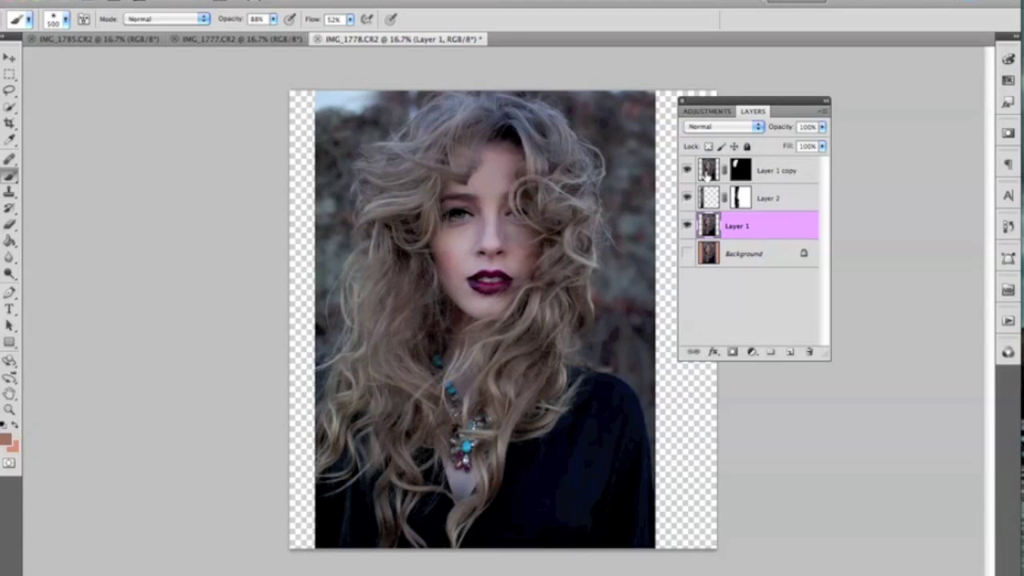
{"action": "left_click", "coordinate": [708, 175]}
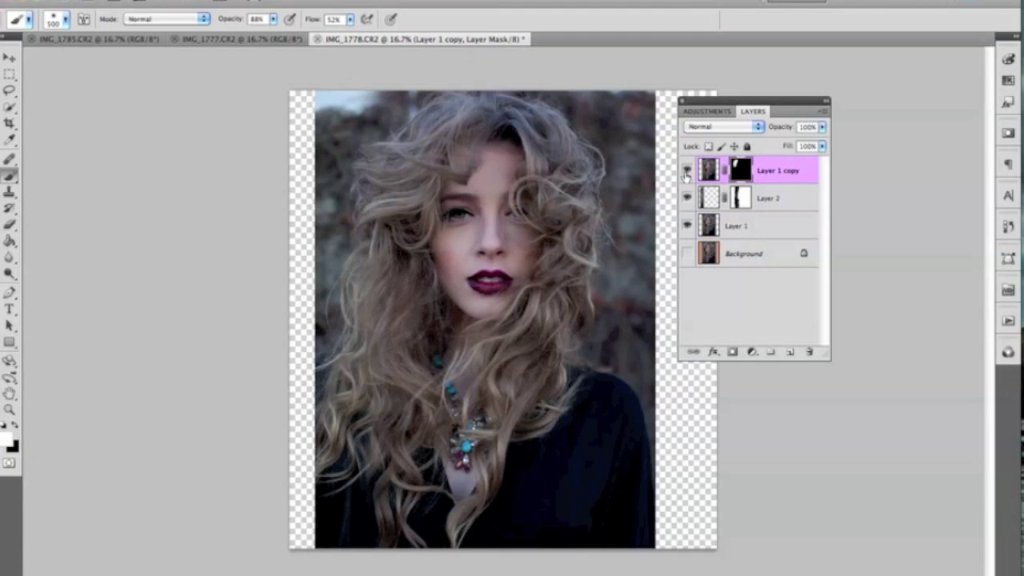
{"action": "left_click", "coordinate": [686, 172]}
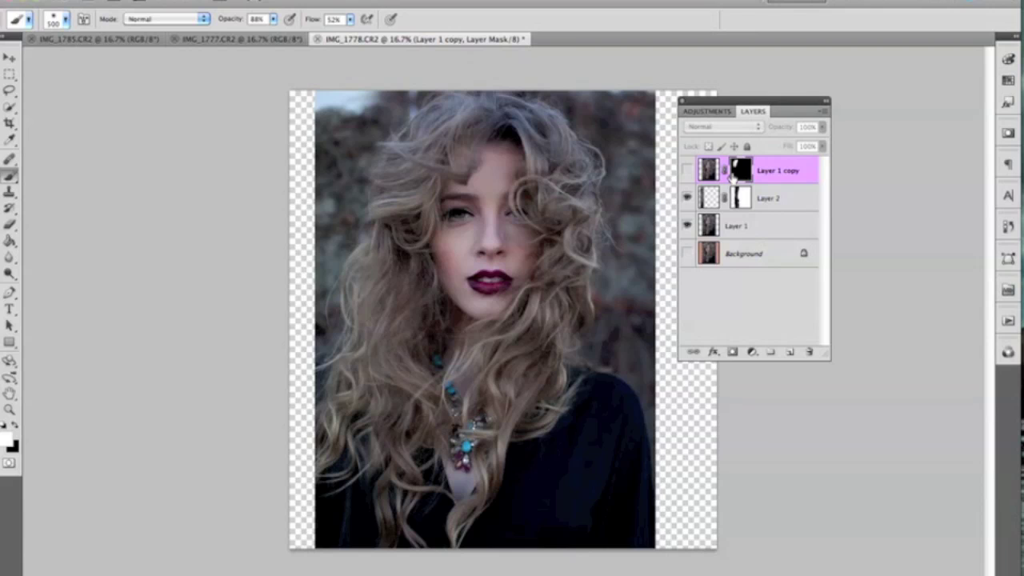
{"action": "left_click", "coordinate": [685, 170]}
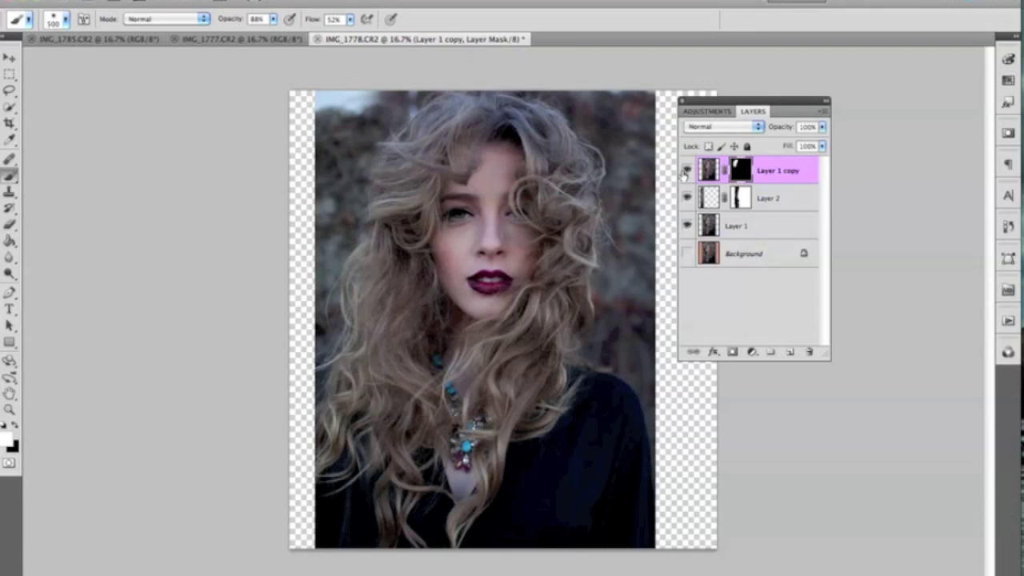
Refine Layer 1 copy's mask with white over the upper-left curls and black over the wall beside them.
{"action": "mouse_move", "coordinate": [403, 194]}
{"action": "left_mouse_down"}
{"action": "mouse_move", "coordinate": [393, 171]}
{"action": "mouse_move", "coordinate": [377, 178]}
{"action": "mouse_move", "coordinate": [412, 147]}
{"action": "left_mouse_up"}
{"action": "left_click", "coordinate": [686, 170]}
{"action": "left_click", "coordinate": [686, 170]}
{"action": "key", "text": "x"}
{"action": "mouse_move", "coordinate": [346, 137]}
{"action": "left_mouse_down"}
{"action": "mouse_move", "coordinate": [356, 167]}
{"action": "mouse_move", "coordinate": [341, 147]}
{"action": "mouse_move", "coordinate": [340, 182]}
{"action": "mouse_move", "coordinate": [350, 231]}
{"action": "mouse_move", "coordinate": [373, 262]}
{"action": "mouse_move", "coordinate": [375, 176]}
{"action": "mouse_move", "coordinate": [404, 163]}
{"action": "mouse_move", "coordinate": [402, 210]}
{"action": "mouse_move", "coordinate": [376, 247]}
{"action": "mouse_move", "coordinate": [367, 232]}
{"action": "mouse_move", "coordinate": [403, 217]}
{"action": "mouse_move", "coordinate": [382, 173]}
{"action": "mouse_move", "coordinate": [409, 142]}
{"action": "mouse_move", "coordinate": [400, 161]}
{"action": "mouse_move", "coordinate": [423, 159]}
{"action": "mouse_move", "coordinate": [405, 124]}
{"action": "left_mouse_up"}
{"action": "key", "text": "x"}
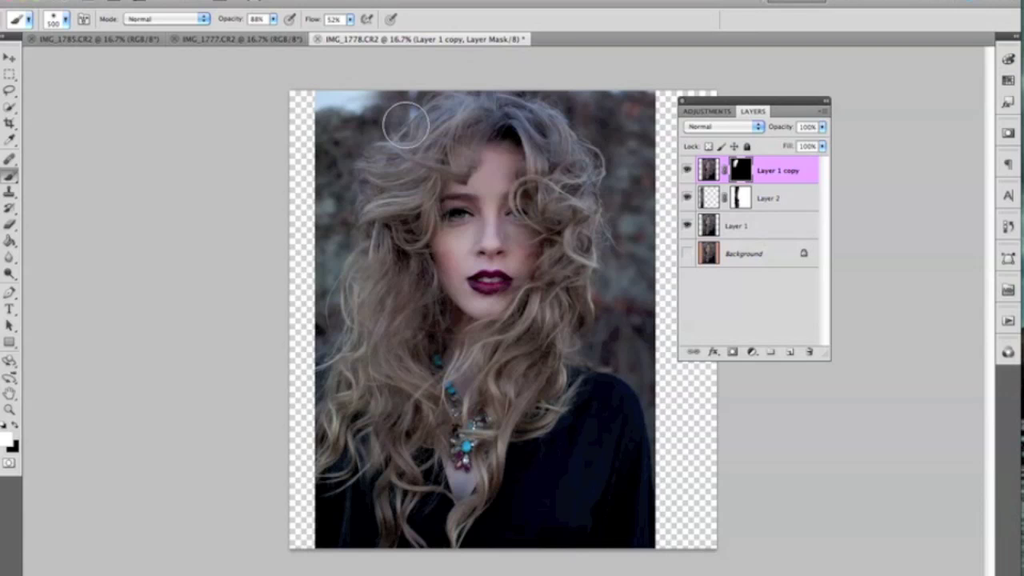
Invert Layer 1 copy's mask back and forth to compare its concealed and revealed areas.
{"action": "mouse_move", "coordinate": [739, 105]}
{"action": "left_mouse_down"}
{"action": "mouse_move", "coordinate": [717, 123]}
{"action": "mouse_move", "coordinate": [727, 119]}
{"action": "left_mouse_up"}
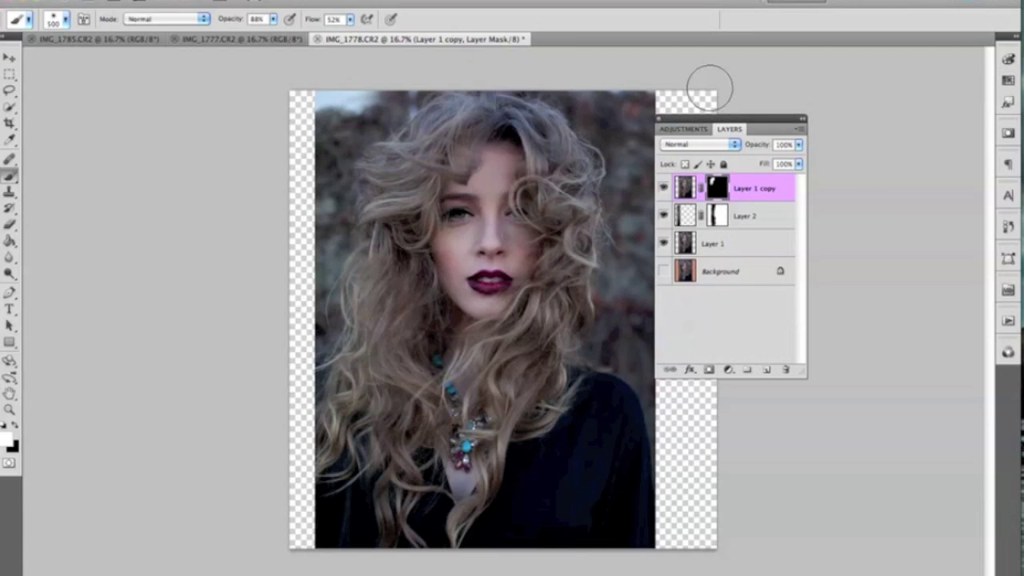
{"action": "left_click_drag", "start_coordinate": [698, 121], "coordinate": [700, 127]}
{"action": "key", "text": "super+i"}
{"action": "key", "text": "super+i"}
{"action": "key", "text": "super+i"}
{"action": "key", "text": "super+i"}
{"action": "key", "text": "super+i"}
{"action": "key", "text": "ctrl+i"}
{"action": "key", "text": "super+i"}
{"action": "key", "text": "super+i"}
{"action": "left_click_drag", "start_coordinate": [744, 125], "coordinate": [768, 105]}
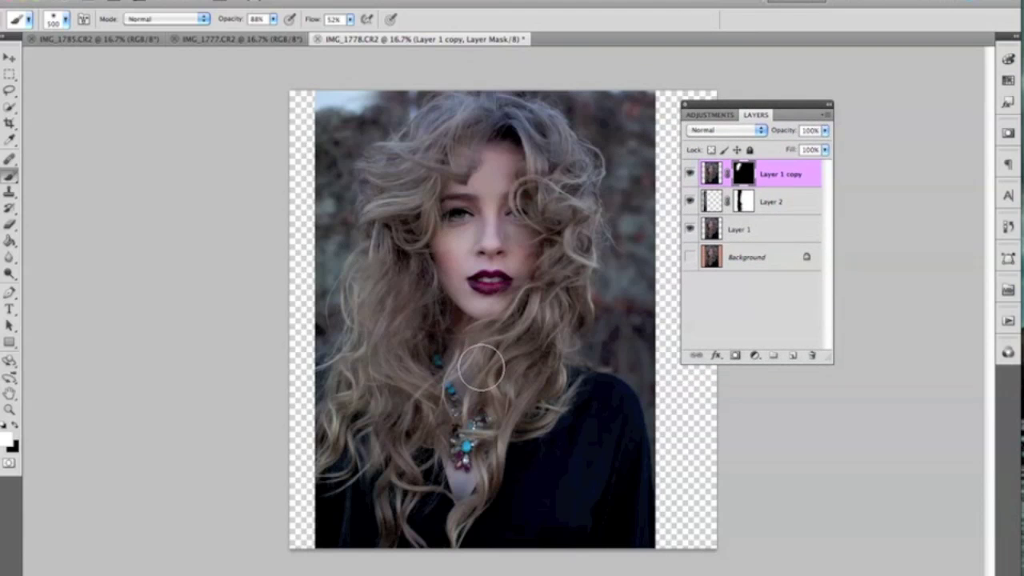
Create an empty layer above Layer 1 copy and choose the Clone Stamp tool.
{"action": "left_click", "coordinate": [713, 233]}
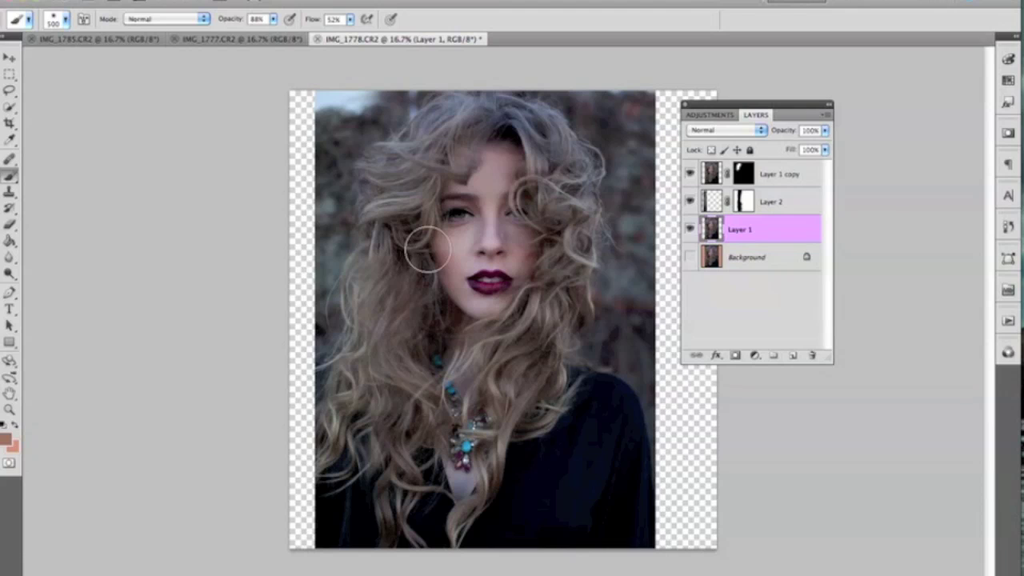
{"action": "left_click", "coordinate": [782, 176]}
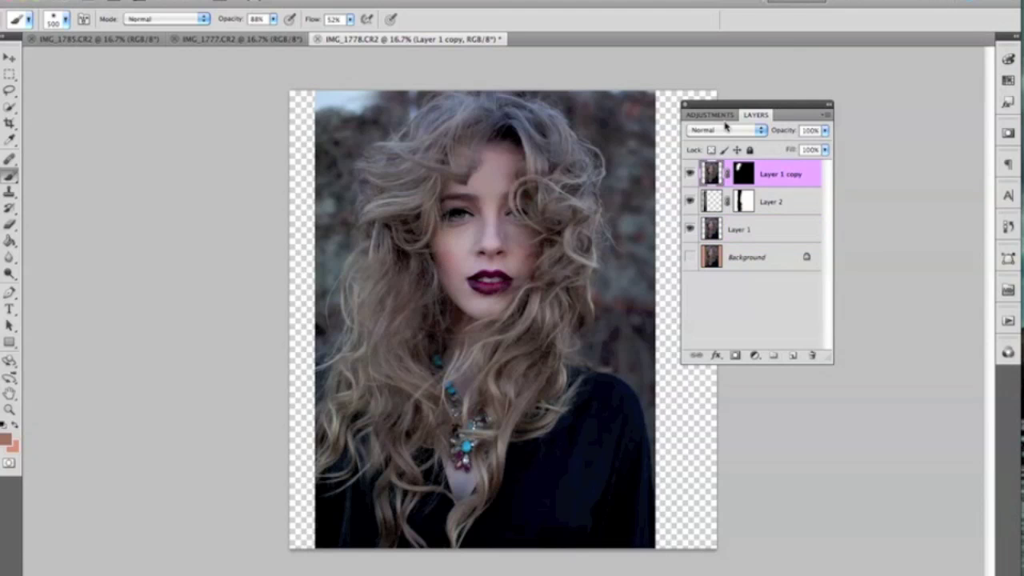
{"action": "left_click", "coordinate": [793, 361]}
{"action": "left_click", "coordinate": [9, 192]}
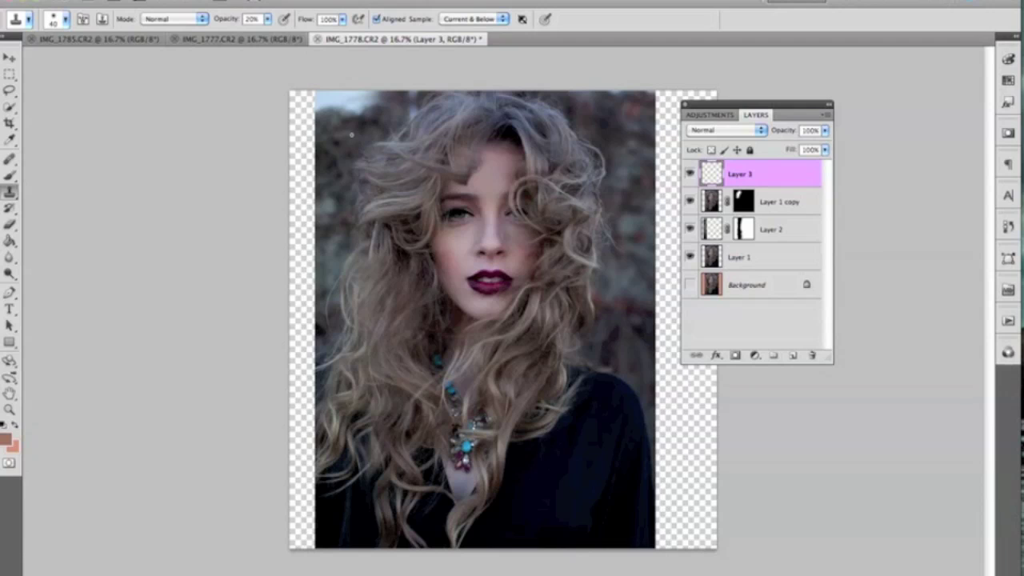
Enlarge the Clone Stamp brush, set its opacity to 66%, and sample the dark wall at the photo's upper right.
{"action": "key", "text": "bracketright"}
{"action": "key", "text": "bracketright"}
{"action": "key", "text": "bracketright"}
{"action": "key", "text": "bracketright"}
{"action": "key", "text": "bracketright"}
{"action": "key", "text": "bracketright"}
{"action": "key", "text": "6"}
{"action": "key", "text": "6"}
{"action": "left_click", "coordinate": [623, 120], "text": "alt"}
Try to clone the sampled wall over the photo's upper-left background with the large brush.
{"action": "mouse_move", "coordinate": [376, 91]}
{"action": "left_mouse_down"}
{"action": "mouse_move", "coordinate": [356, 87]}
{"action": "mouse_move", "coordinate": [340, 103]}
{"action": "mouse_move", "coordinate": [332, 91]}
{"action": "mouse_move", "coordinate": [343, 126]}
{"action": "mouse_move", "coordinate": [306, 156]}
{"action": "mouse_move", "coordinate": [340, 180]}
{"action": "left_mouse_up"}
{"action": "key", "text": "super+z"}
{"action": "key", "text": "alt+super+z"}
Clone dark wall texture over the pale sky in the photo's upper-left corner with a 400 px brush, resampling the wall.
{"action": "key", "text": "bracketleft"}
{"action": "key", "text": "bracketleft"}
{"action": "key", "text": "bracketleft"}
{"action": "left_click_drag", "start_coordinate": [373, 123], "coordinate": [367, 100]}
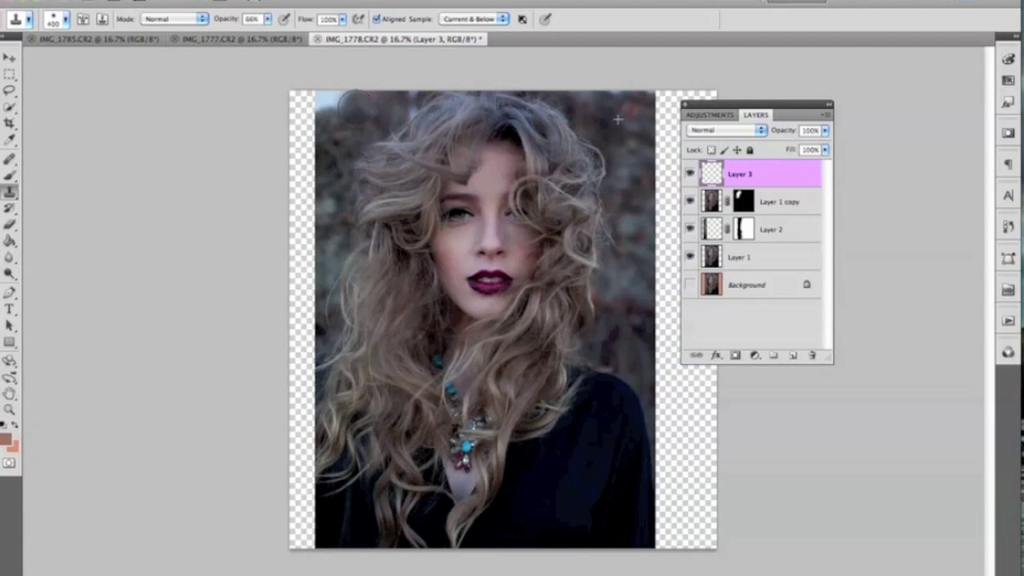
{"action": "left_click", "coordinate": [636, 142], "text": "alt"}
{"action": "mouse_move", "coordinate": [346, 111]}
{"action": "left_mouse_down"}
{"action": "mouse_move", "coordinate": [327, 99]}
{"action": "mouse_move", "coordinate": [340, 104]}
{"action": "left_mouse_up"}
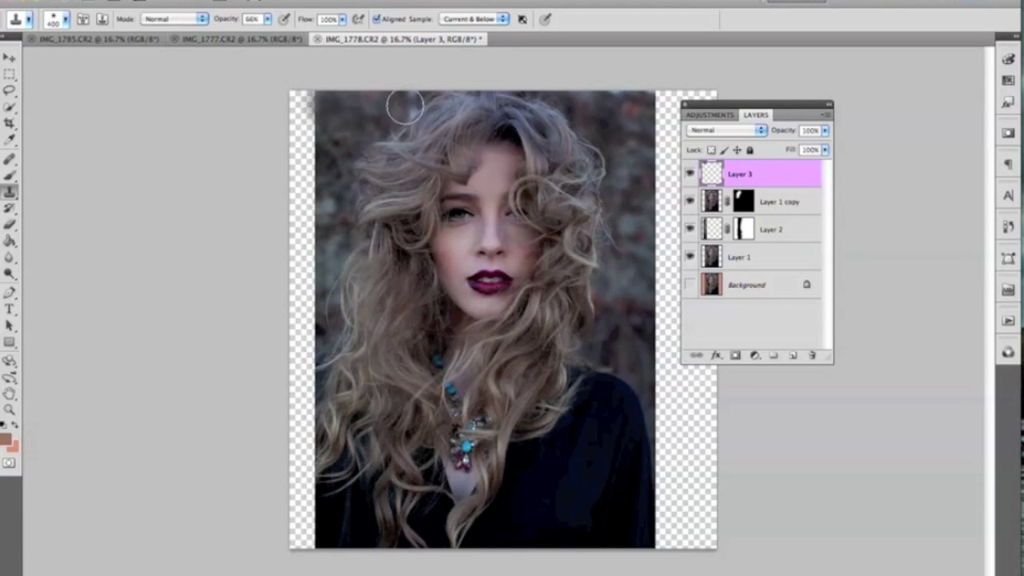
Redo the clone stroke along the hair's upper-left edge with a 250 px brush and a new wall sample.
{"action": "mouse_move", "coordinate": [405, 104]}
{"action": "left_mouse_down"}
{"action": "mouse_move", "coordinate": [402, 119]}
{"action": "mouse_move", "coordinate": [401, 107]}
{"action": "left_mouse_up"}
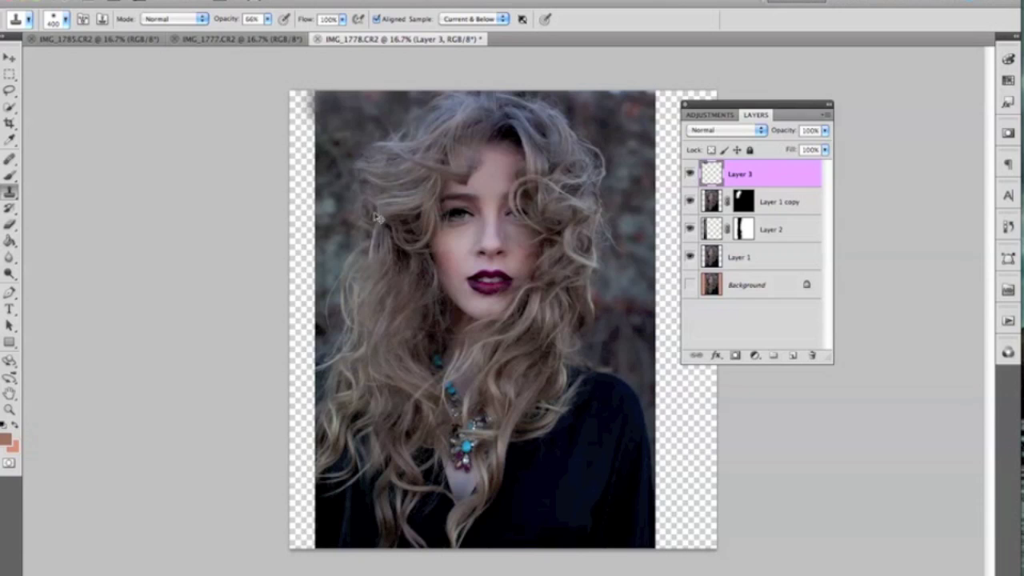
{"action": "key", "text": "super+z"}
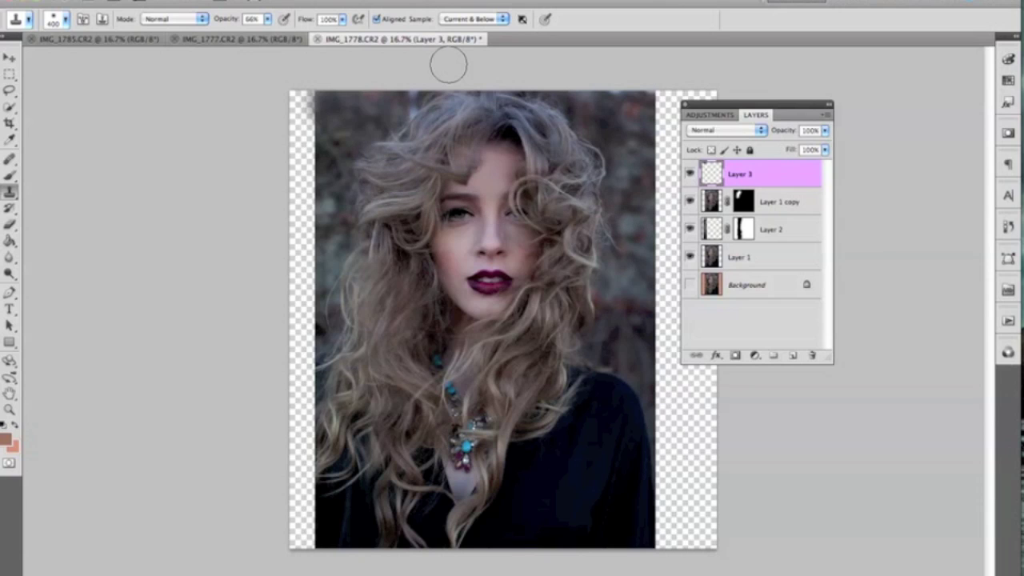
{"action": "key", "text": "bracketleft"}
{"action": "key", "text": "bracketleft"}
{"action": "left_click", "coordinate": [637, 192], "text": "alt"}
{"action": "left_click_drag", "start_coordinate": [400, 112], "coordinate": [409, 102]}
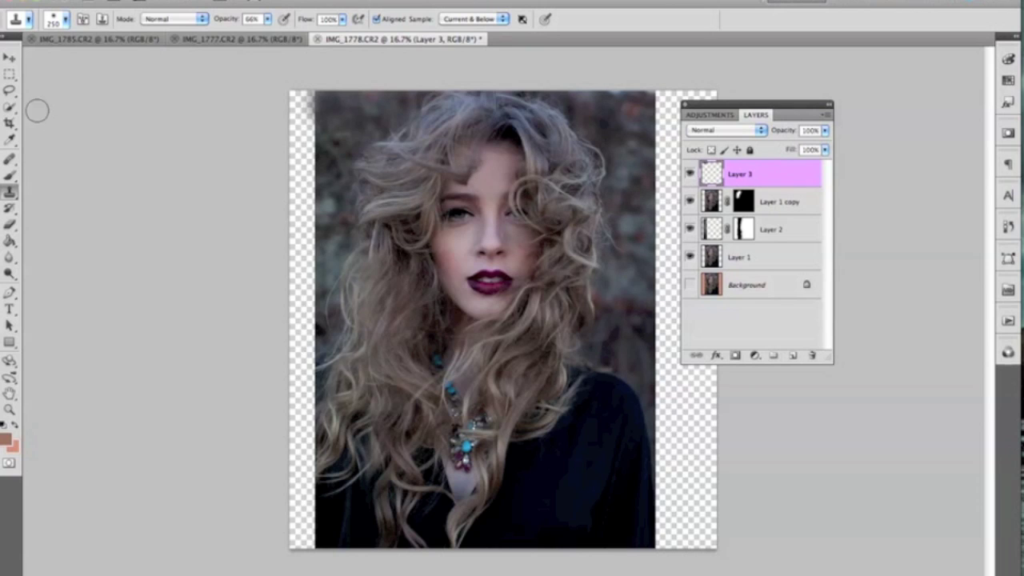
Copy a rectangular wall patch from Layer 1 copy's upper-right corner and move the pasted patch over the upper-left background.
{"action": "left_click", "coordinate": [10, 75]}
{"action": "left_click", "coordinate": [712, 201]}
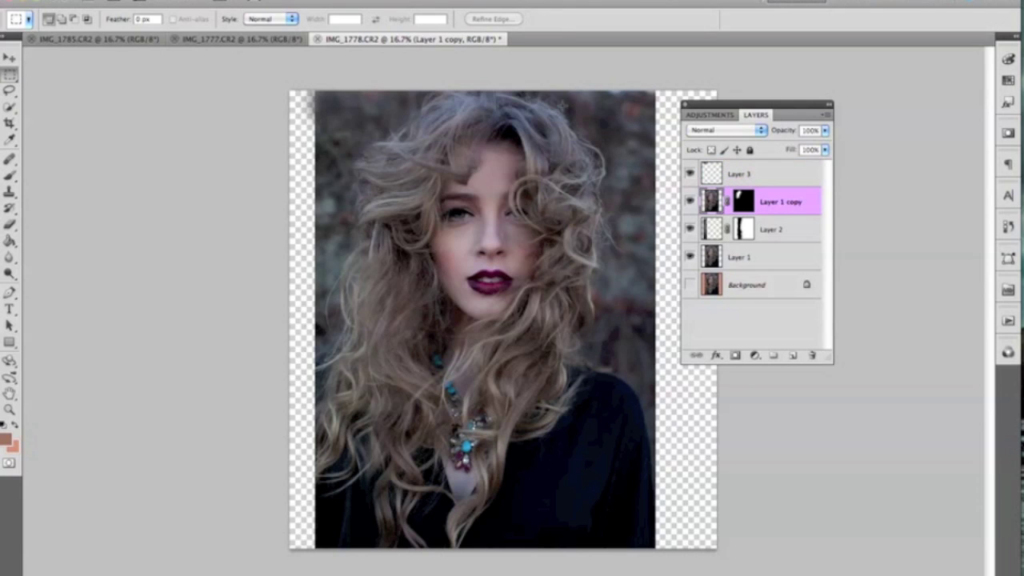
{"action": "left_click_drag", "start_coordinate": [654, 129], "coordinate": [652, 130]}
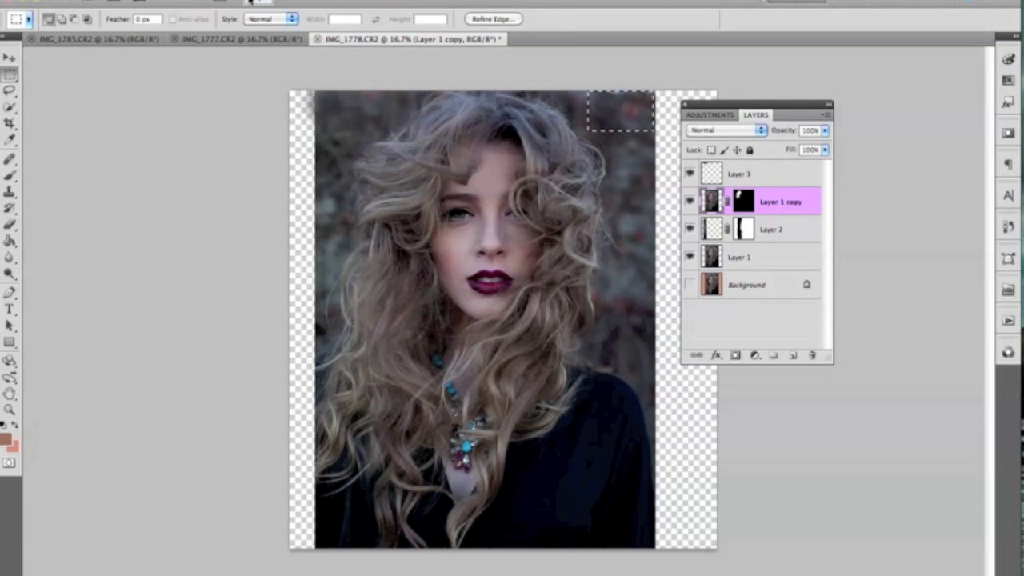
{"action": "left_click", "coordinate": [141, 1]}
{"action": "left_click", "coordinate": [160, 102]}
{"action": "key", "text": "super+v"}
{"action": "left_click", "coordinate": [10, 58]}
{"action": "left_click_drag", "start_coordinate": [544, 280], "coordinate": [338, 128]}
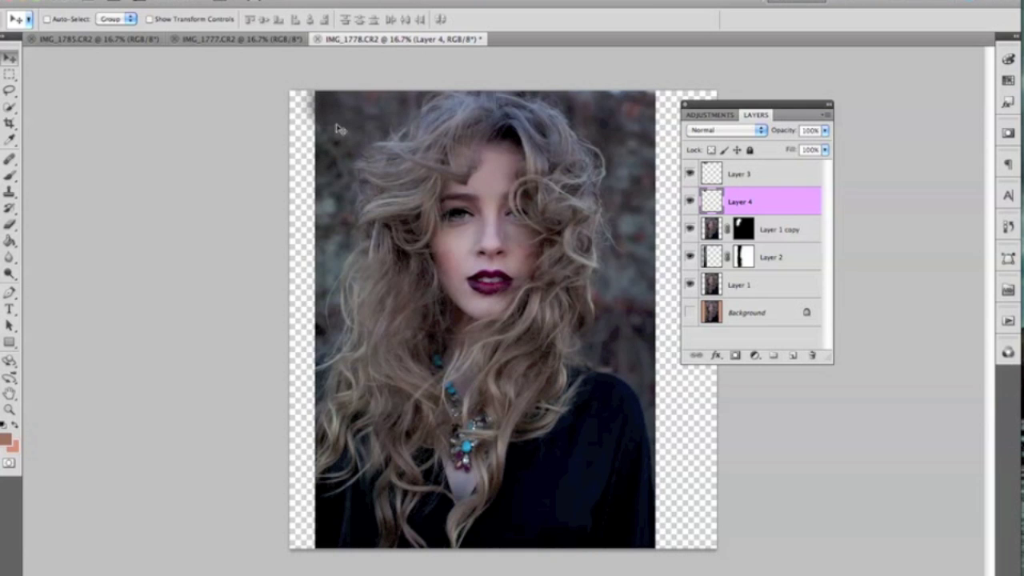
Try to cover the photo's upper-left hair and background by scaling the pasted wall patch on Layer 4 to about 265%.
{"action": "left_click_drag", "start_coordinate": [764, 210], "coordinate": [404, 134]}
{"action": "left_click", "coordinate": [638, 207]}
{"action": "key", "text": "ctrl+t"}
{"action": "left_click_drag", "start_coordinate": [382, 125], "coordinate": [488, 194]}
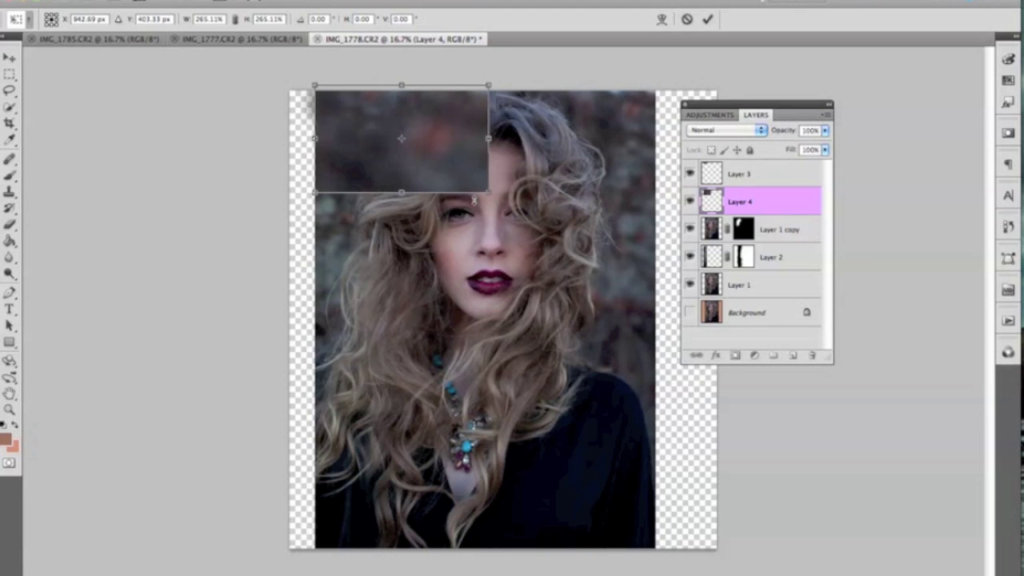
{"action": "key", "text": "Return"}
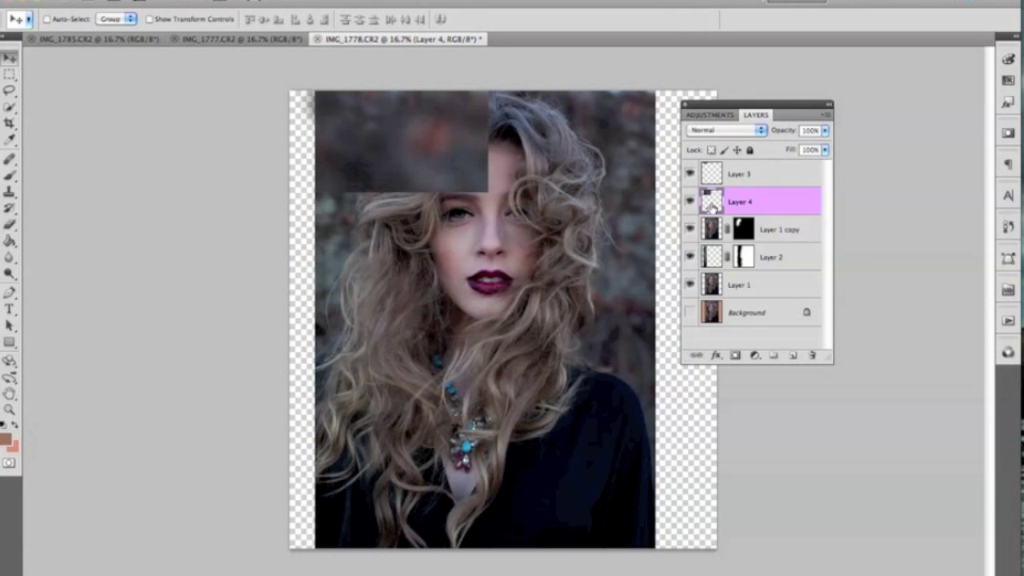
Delete Layer 4 and clone freshly sampled wall onto Layer 3 at the photo's upper-left corner with a 400 px brush.
{"action": "left_click_drag", "start_coordinate": [752, 203], "coordinate": [811, 354]}
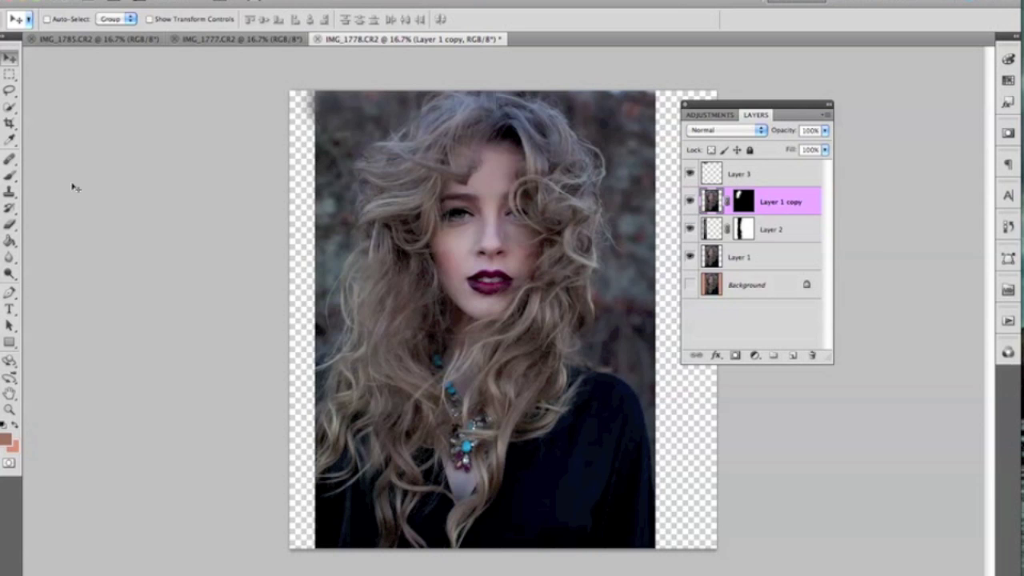
{"action": "left_click", "coordinate": [10, 192]}
{"action": "left_click", "coordinate": [690, 174]}
{"action": "left_click", "coordinate": [720, 174]}
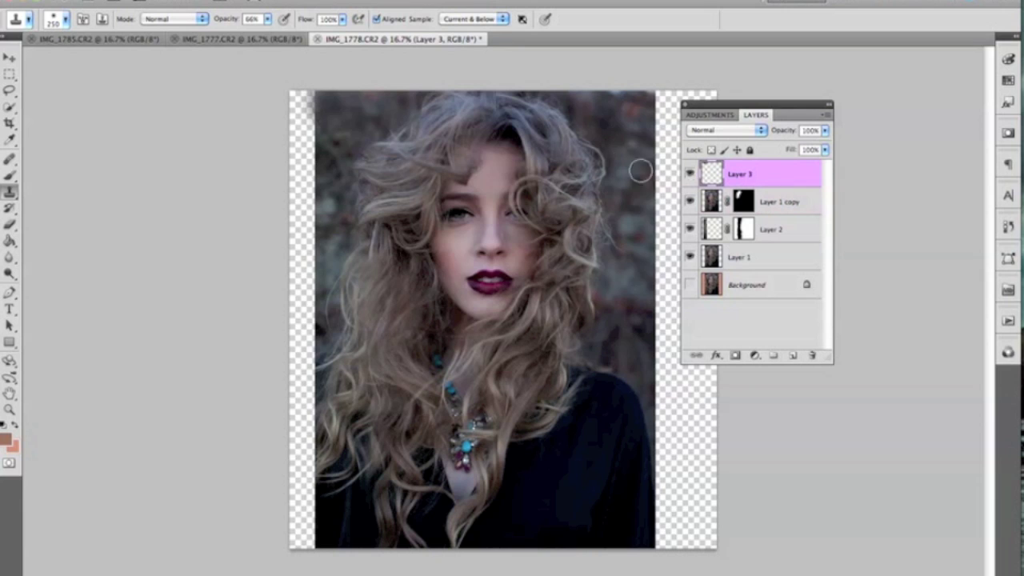
{"action": "key", "text": "bracketright"}
{"action": "key", "text": "bracketright"}
{"action": "left_click", "coordinate": [618, 114], "text": "alt"}
{"action": "left_click_drag", "start_coordinate": [333, 110], "coordinate": [346, 106]}
Set the Clone Stamp opacity to 99% and clone a new wall sample over the background beside the hair's upper-left edge.
{"action": "key", "text": "9"}
{"action": "key", "text": "9"}
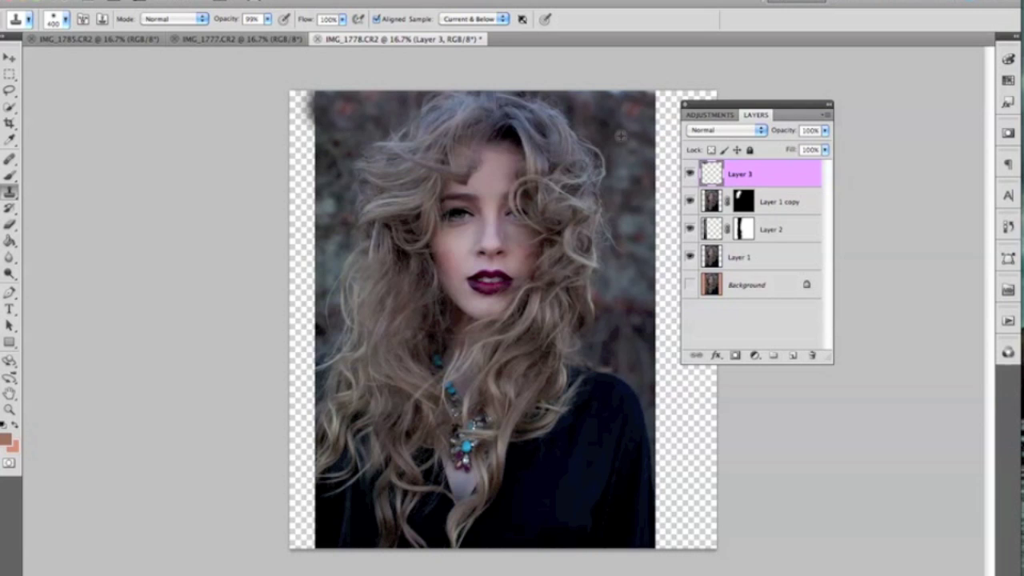
{"action": "left_click", "coordinate": [631, 144], "text": "alt"}
{"action": "left_click_drag", "start_coordinate": [375, 113], "coordinate": [369, 103]}
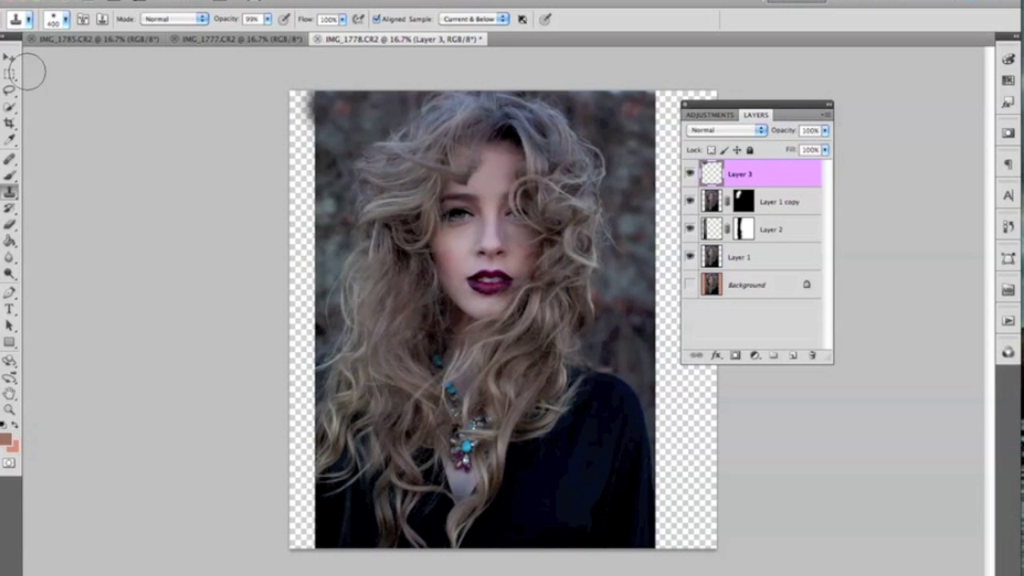
Crop the canvas to the photo's edges, removing the transparent strips on both sides.
{"action": "left_click", "coordinate": [11, 123]}
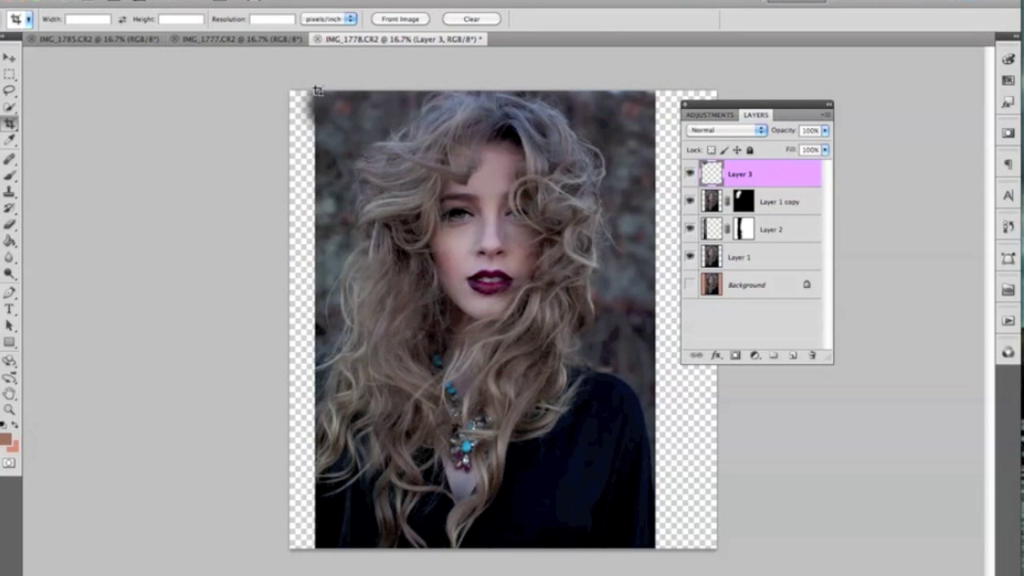
{"action": "left_click_drag", "start_coordinate": [318, 88], "coordinate": [656, 555]}
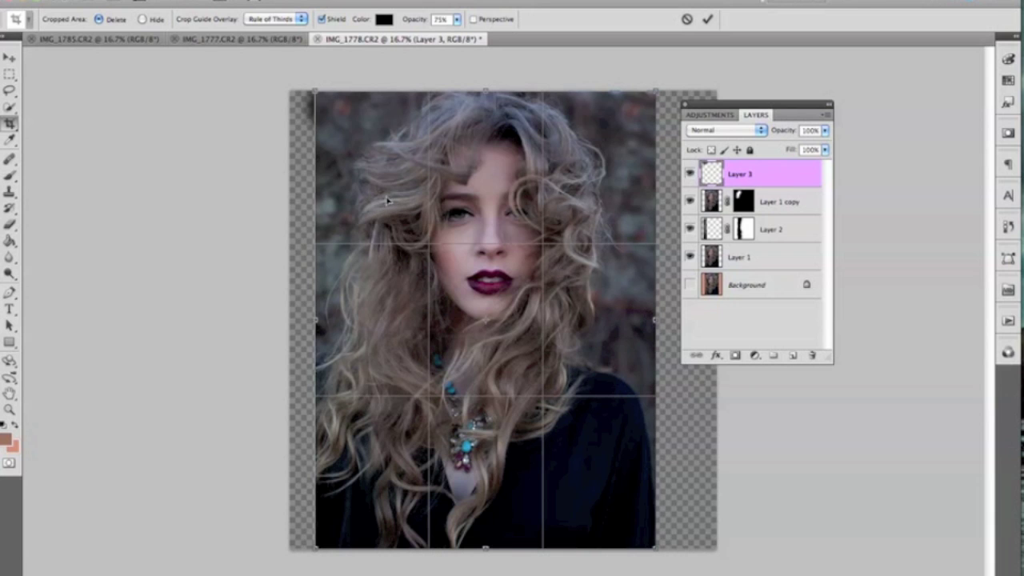
{"action": "key", "text": "Return"}
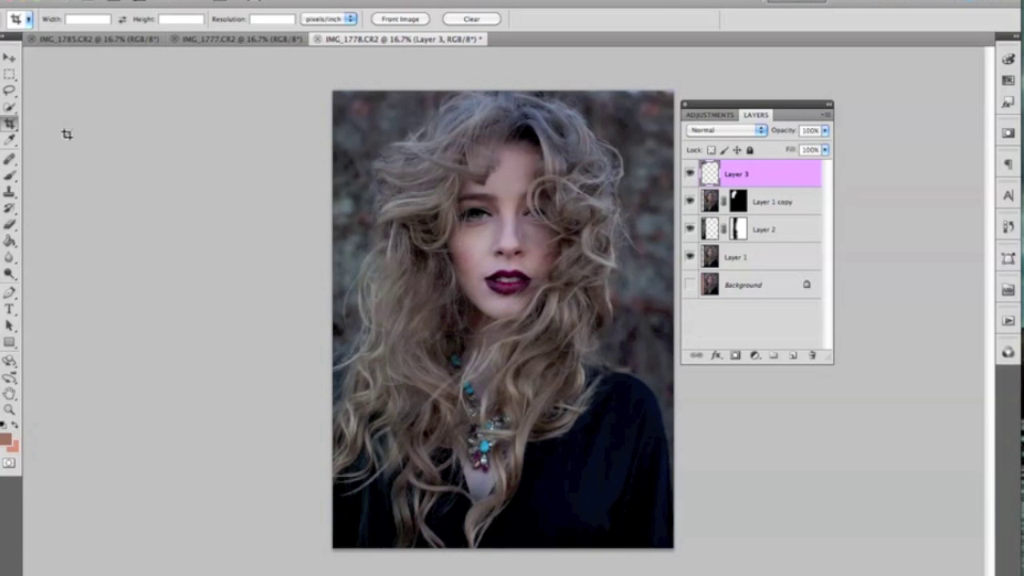
Check the retouching by hiding and showing Layer 1 copy, Layer 3 and Layer 2 in turn.
{"action": "left_click", "coordinate": [10, 60]}
{"action": "left_click_drag", "start_coordinate": [720, 104], "coordinate": [740, 102]}
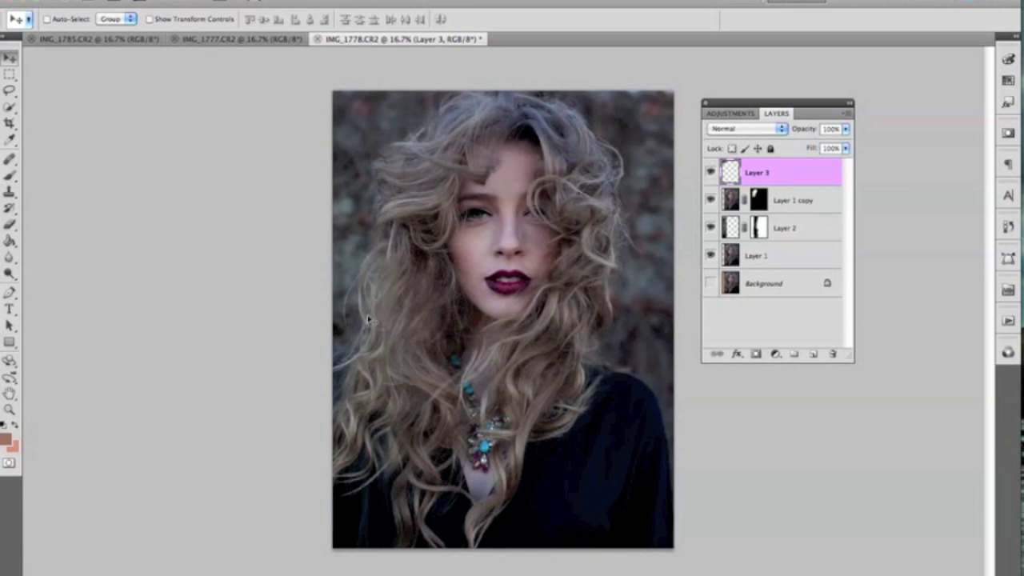
{"action": "left_click", "coordinate": [710, 201]}
{"action": "left_click", "coordinate": [711, 201]}
{"action": "left_click", "coordinate": [709, 173]}
{"action": "left_click", "coordinate": [709, 173]}
{"action": "left_click", "coordinate": [711, 230]}
{"action": "left_click", "coordinate": [710, 230]}
Show the rulers and compare the portrait with Layer 2 hidden and shown.
{"action": "key", "text": "super+r"}
{"action": "left_click_drag", "start_coordinate": [462, 53], "coordinate": [531, 30]}
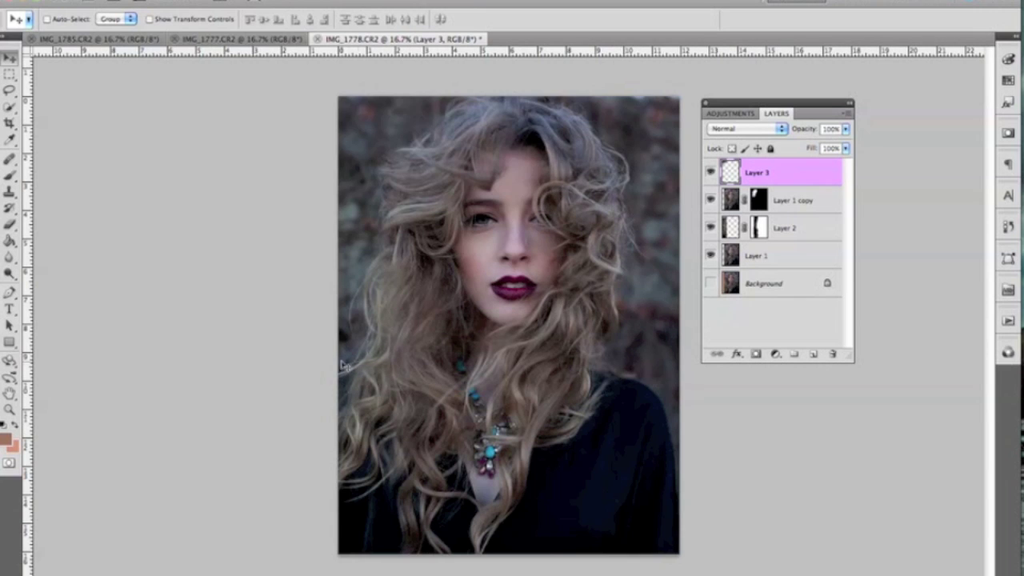
{"action": "left_click", "coordinate": [711, 228]}
{"action": "left_click", "coordinate": [710, 228]}
{"action": "left_click", "coordinate": [710, 228]}
{"action": "left_click", "coordinate": [711, 228]}
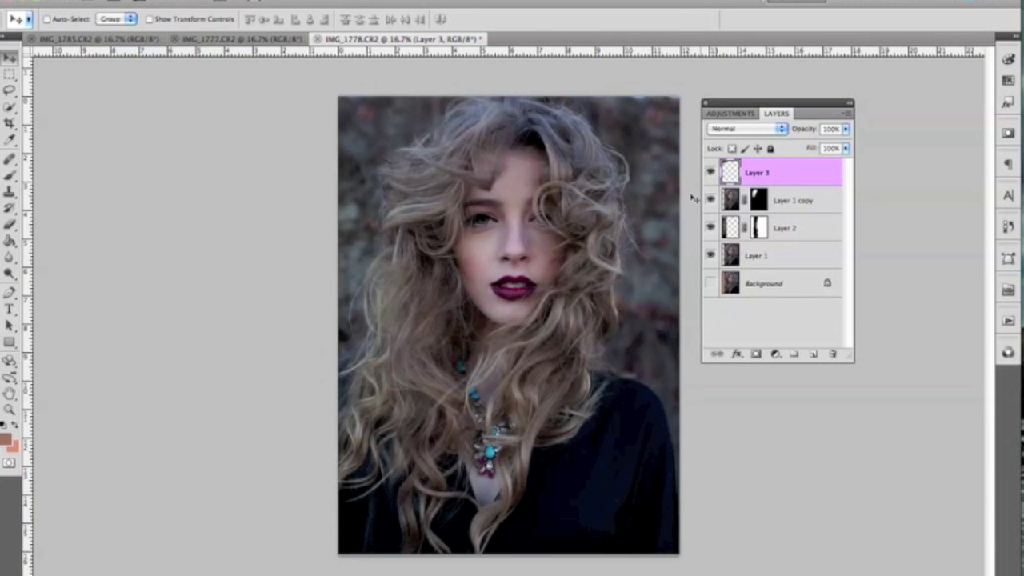
Save the layered document in Photoshop format as IMG_1778_Edit.psd.
{"action": "key", "text": "super+s"}
{"action": "key", "text": "Return"}
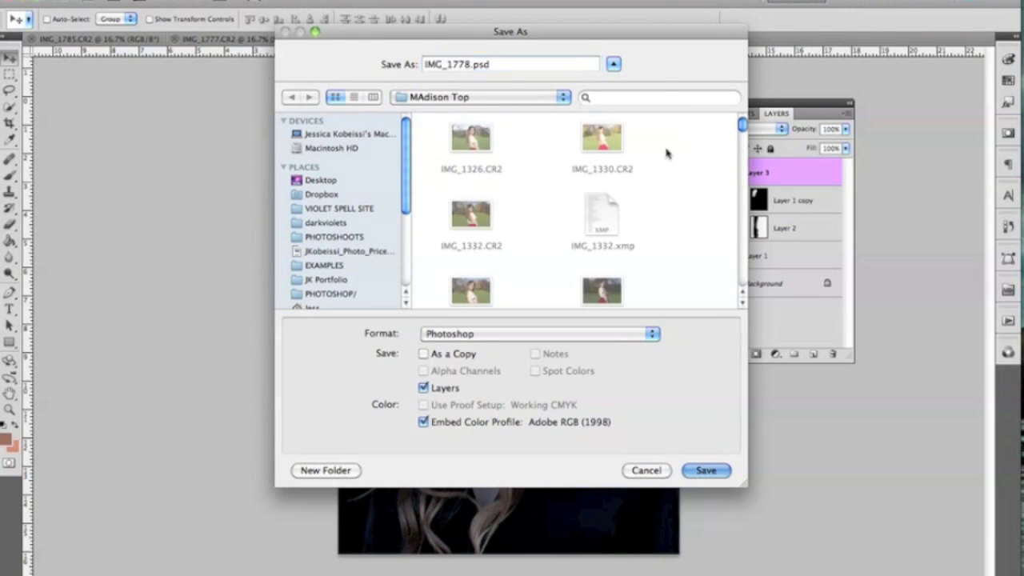
{"action": "left_click", "coordinate": [544, 112]}
{"action": "key", "text": "Right"}
{"action": "type", "text": "_blog"}
{"action": "key", "text": "Return"}
{"action": "key", "text": "Return"}
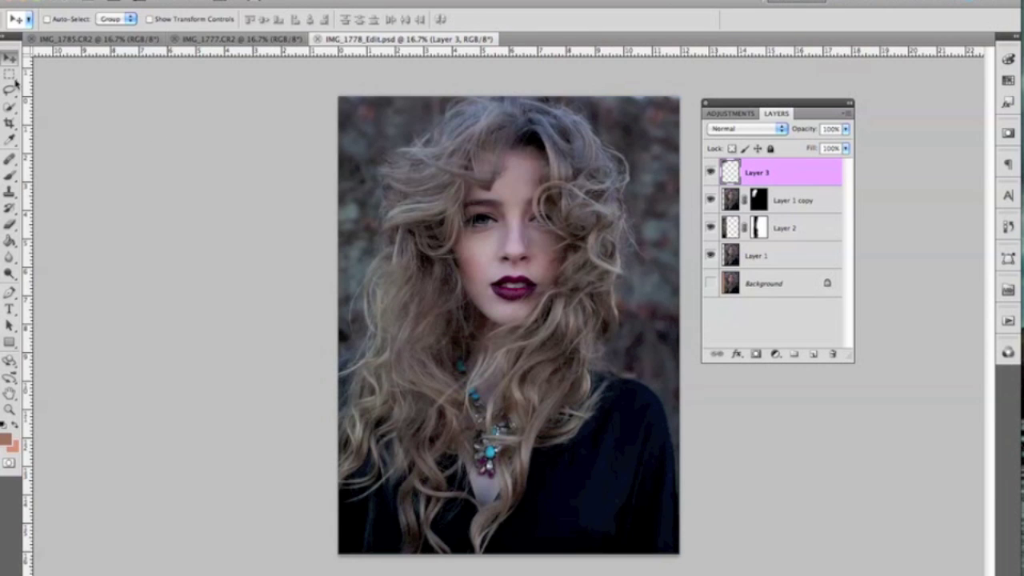
Duplicate the Background layer and place the visible copy above Layer 3 as a before version.
{"action": "left_click", "coordinate": [746, 288]}
{"action": "key", "text": "ctrl+j"}
{"action": "left_click_drag", "start_coordinate": [760, 293], "coordinate": [735, 166]}
{"action": "left_click", "coordinate": [711, 173]}
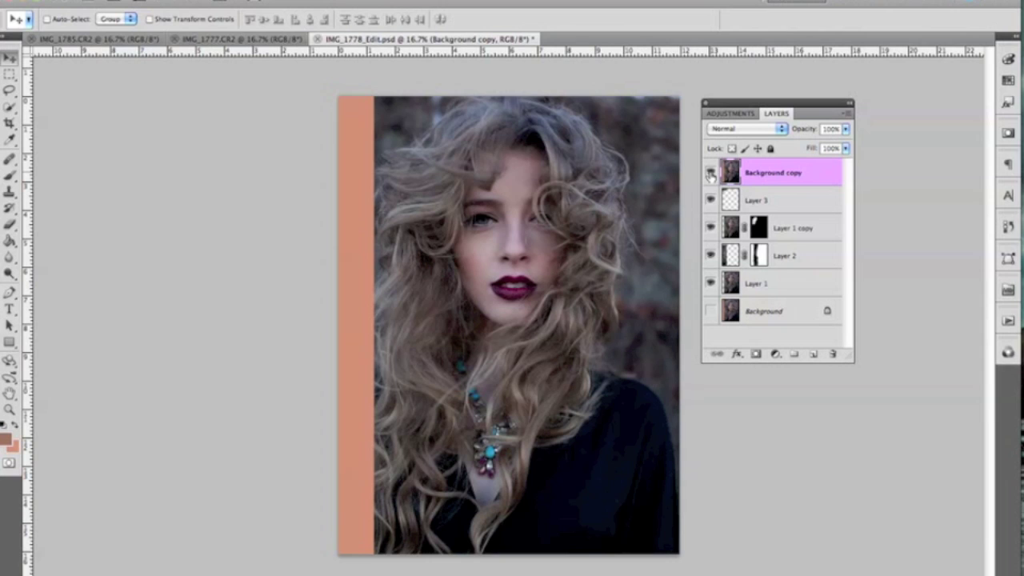
Compare the original framing with the extended portrait by toggling the visibility of Background copy.
{"action": "left_click", "coordinate": [710, 173]}
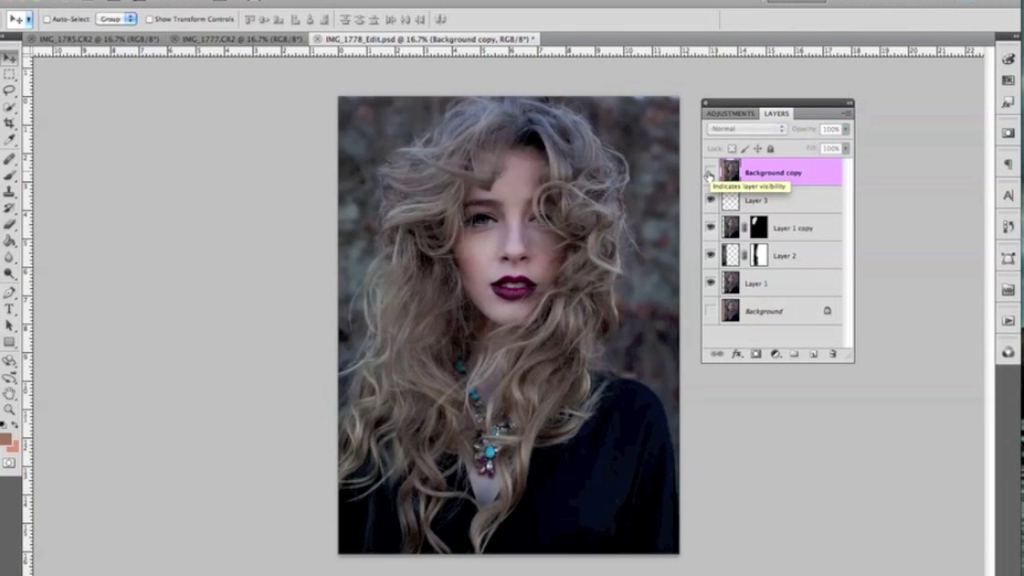
{"action": "left_click", "coordinate": [710, 174]}
{"action": "left_click", "coordinate": [710, 174]}
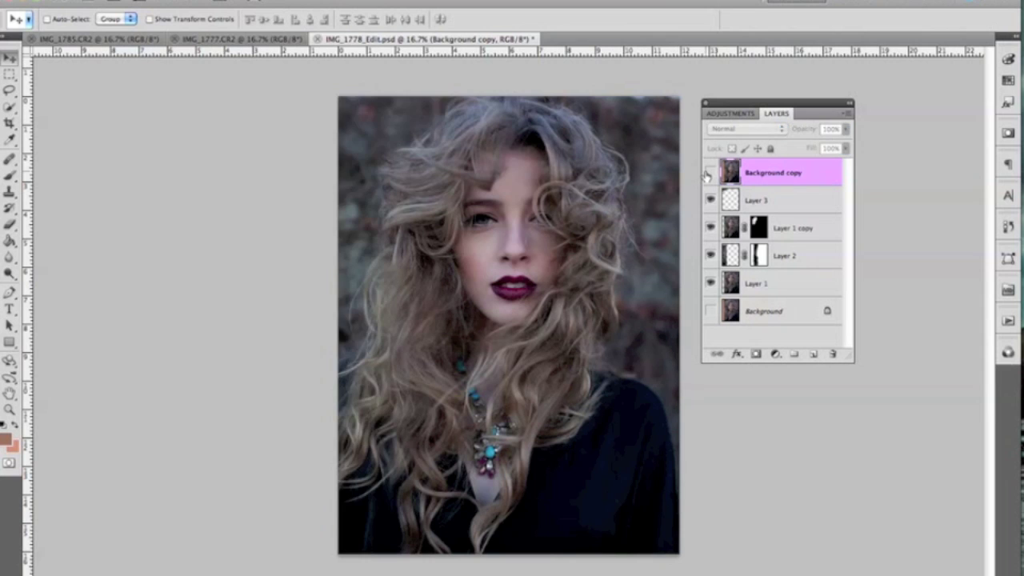
{"action": "left_click", "coordinate": [709, 174]}
{"action": "left_click", "coordinate": [710, 174]}
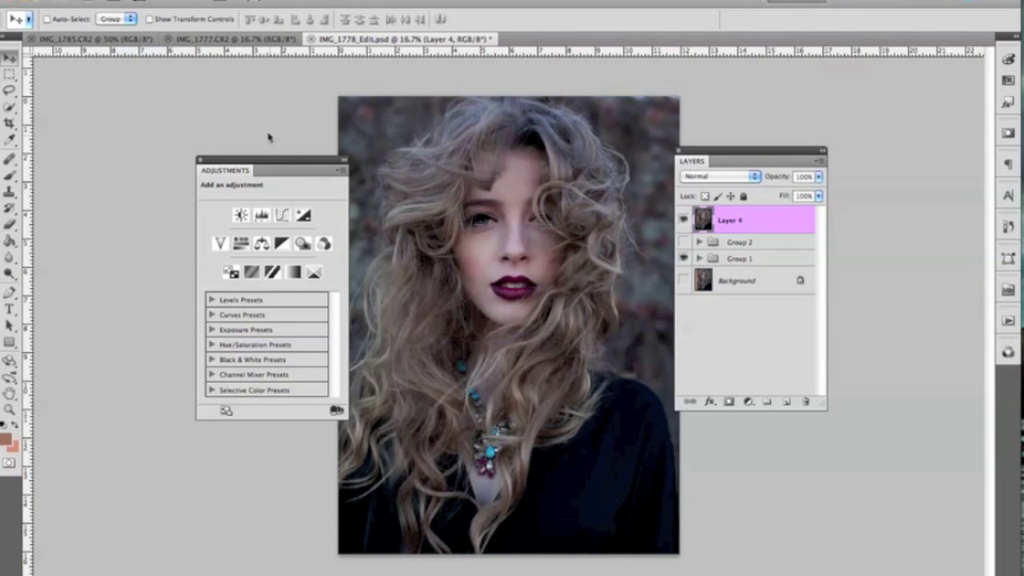
Add a Curves adjustment layer above Layer 4 and brighten the RGB curve with points at input 84, output 97 and input 145, output 168.
{"action": "left_click_drag", "start_coordinate": [266, 163], "coordinate": [237, 168]}
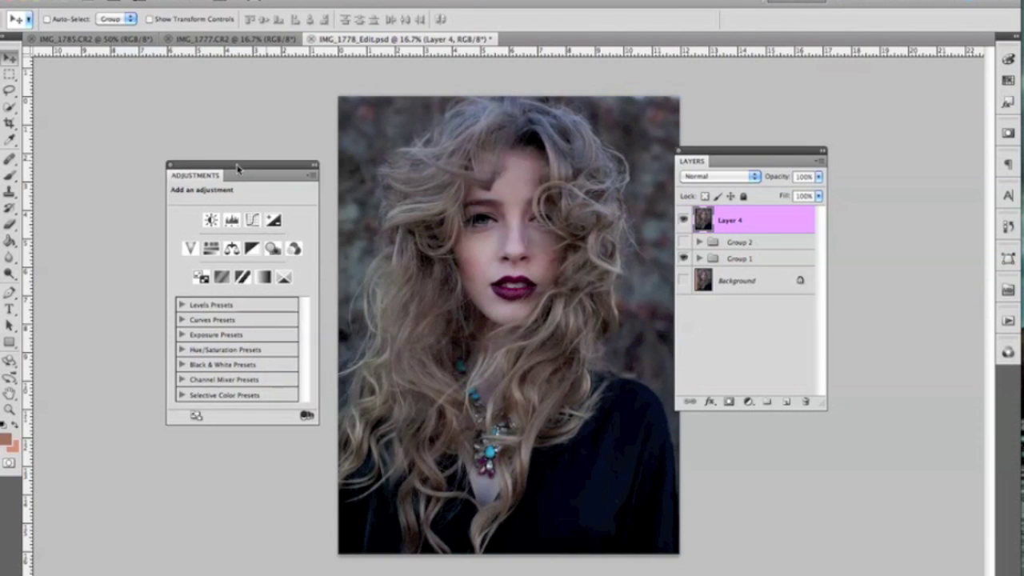
{"action": "left_click", "coordinate": [254, 221]}
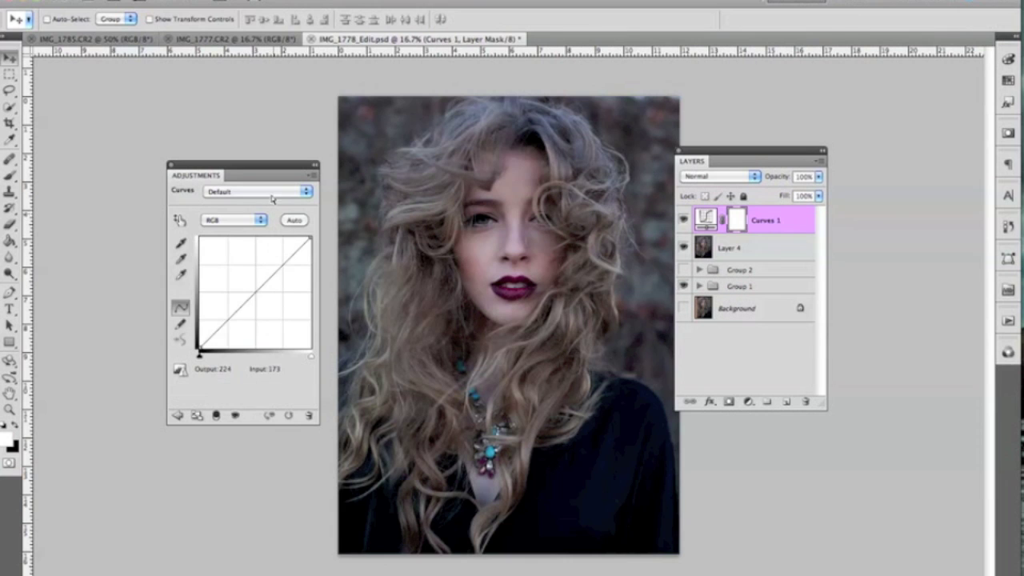
{"action": "left_click_drag", "start_coordinate": [237, 314], "coordinate": [263, 273]}
{"action": "left_click", "coordinate": [265, 275]}
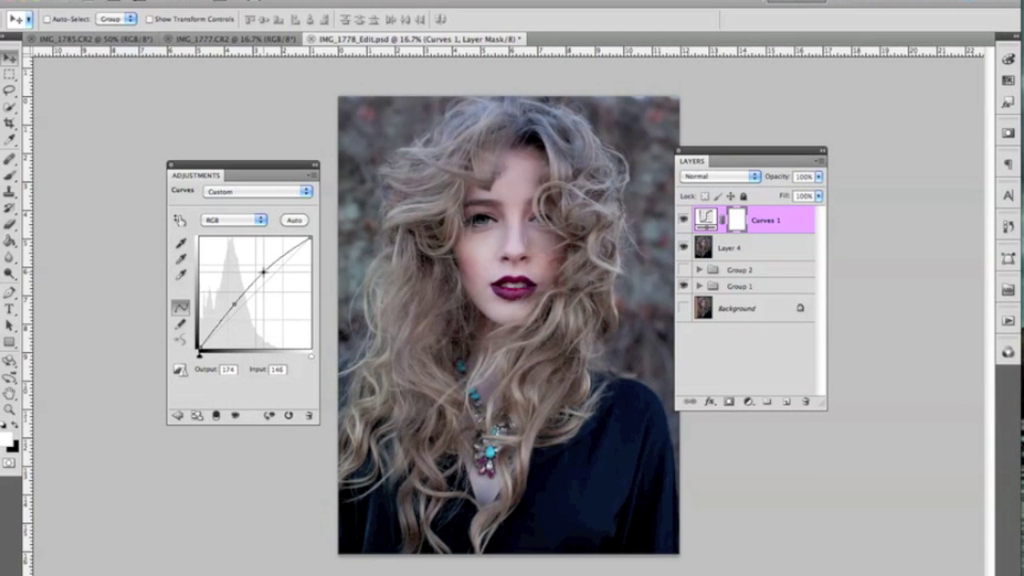
{"action": "left_click", "coordinate": [235, 305]}
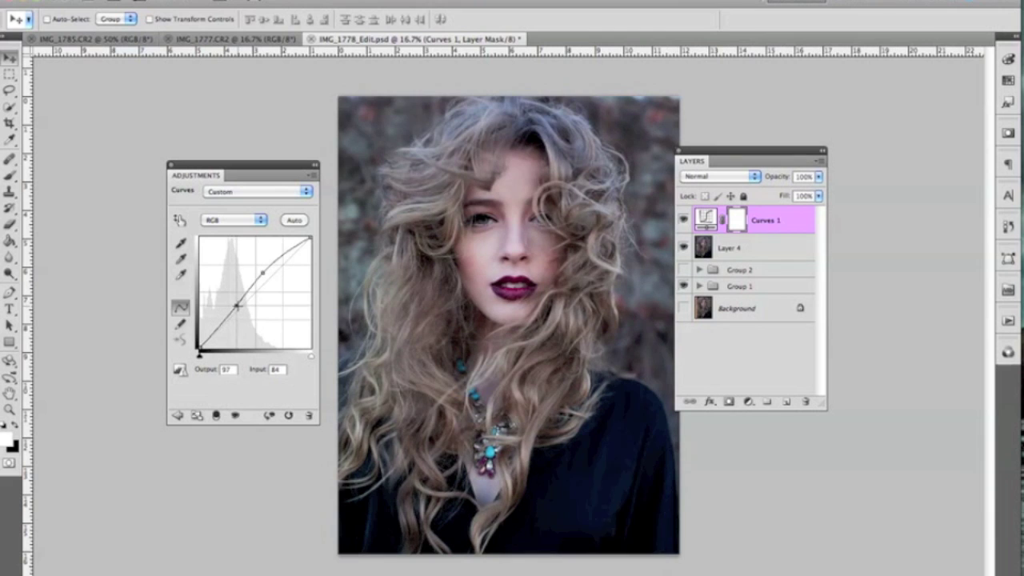
{"action": "left_click", "coordinate": [262, 273]}
{"action": "left_click_drag", "start_coordinate": [262, 274], "coordinate": [262, 277]}
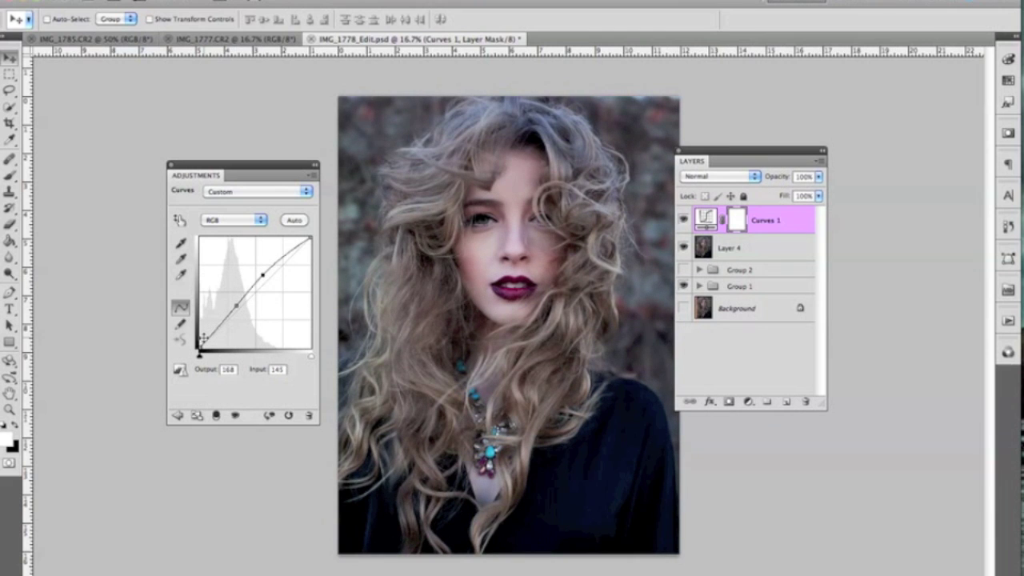
Move the RGB curve's black point inward and upward, set the lower midtone point to input 87, output 94, and compare before and after.
{"action": "mouse_move", "coordinate": [200, 352]}
{"action": "left_mouse_down"}
{"action": "mouse_move", "coordinate": [204, 334]}
{"action": "mouse_move", "coordinate": [212, 341]}
{"action": "left_mouse_up"}
{"action": "left_click", "coordinate": [237, 306]}
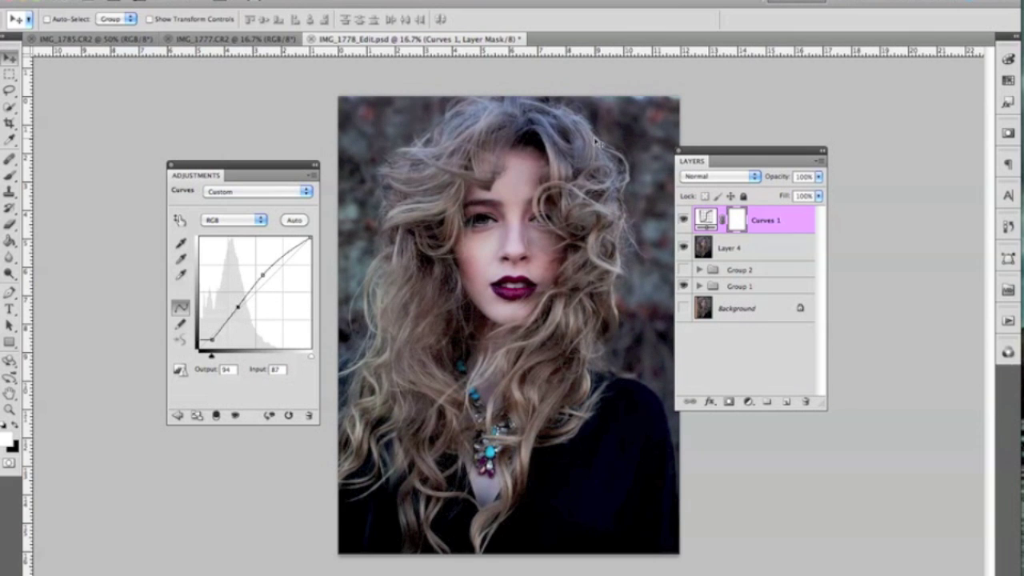
{"action": "left_click_drag", "start_coordinate": [693, 161], "coordinate": [695, 169]}
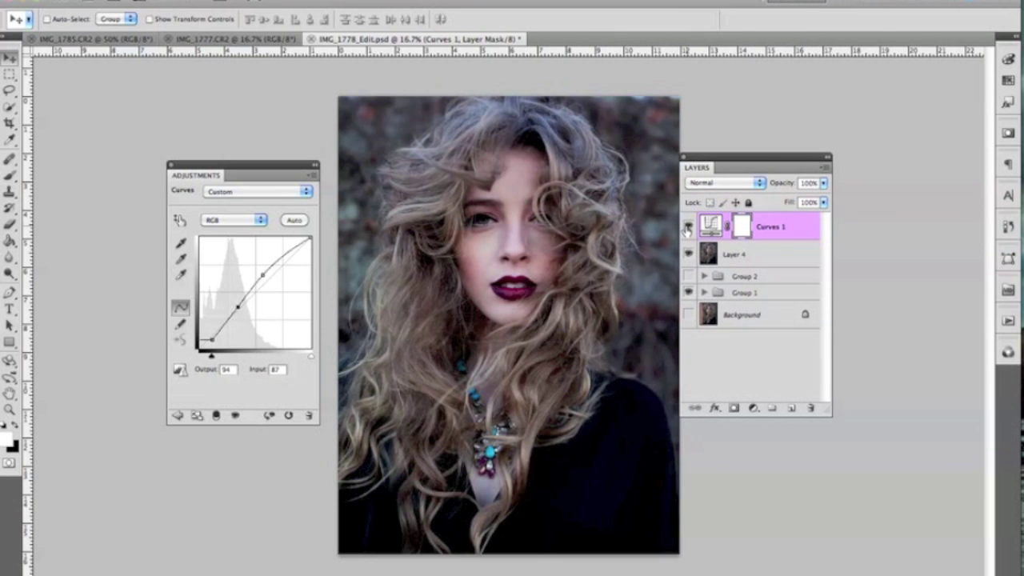
{"action": "left_click", "coordinate": [687, 228]}
{"action": "left_click", "coordinate": [687, 228]}
Lower the Blue channel curve of Curves 1 with two midtone points, the upper one at input 157, output 148.
{"action": "left_click", "coordinate": [234, 219]}
{"action": "left_click", "coordinate": [228, 247]}
{"action": "left_click_drag", "start_coordinate": [242, 307], "coordinate": [261, 285]}
{"action": "left_click", "coordinate": [267, 281]}
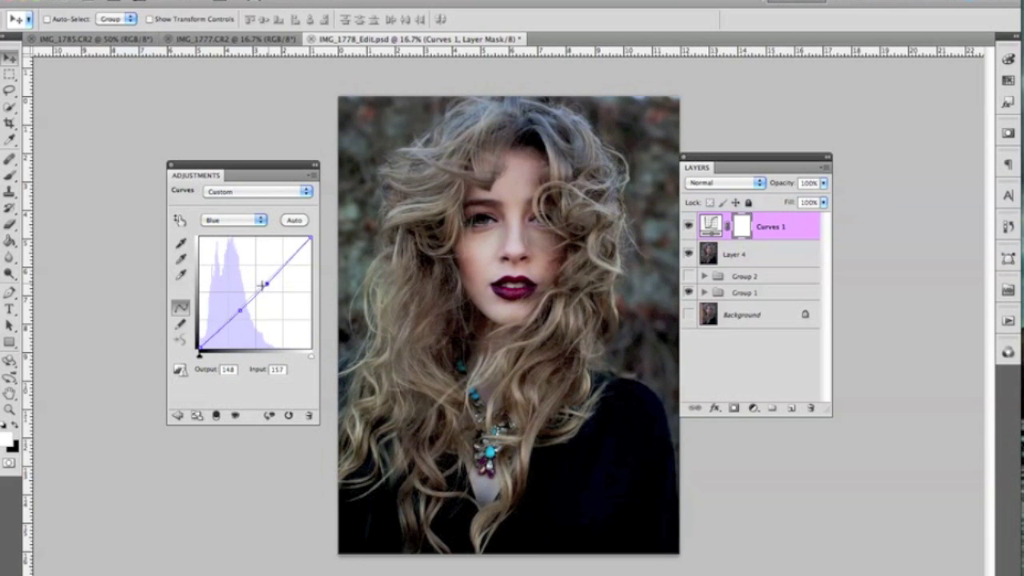
Raise the Blue curve's black point to output 20, readjust the upper point to input 153, output 150, and compare before and after.
{"action": "left_click_drag", "start_coordinate": [201, 348], "coordinate": [201, 340]}
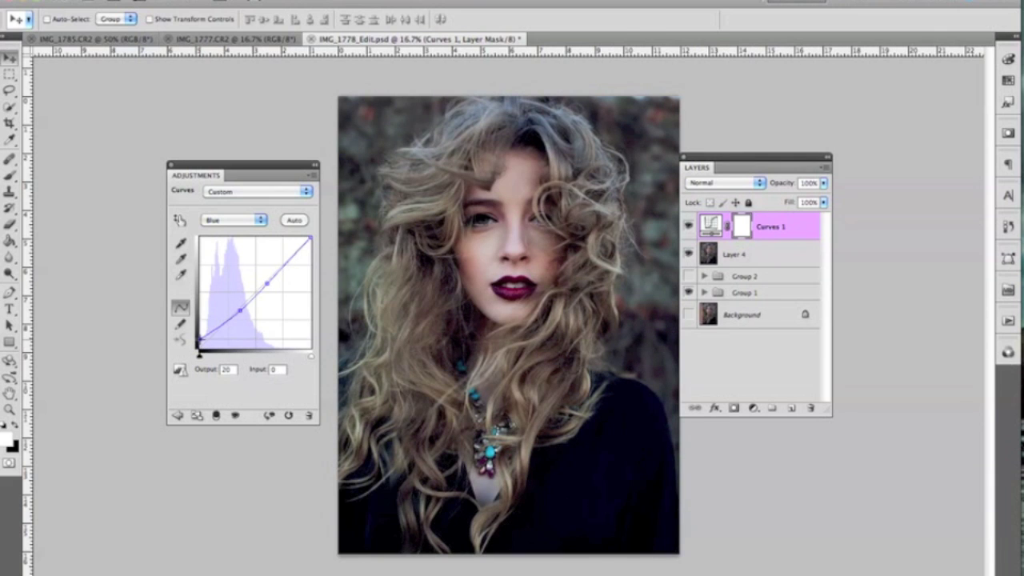
{"action": "left_click_drag", "start_coordinate": [240, 310], "coordinate": [265, 283]}
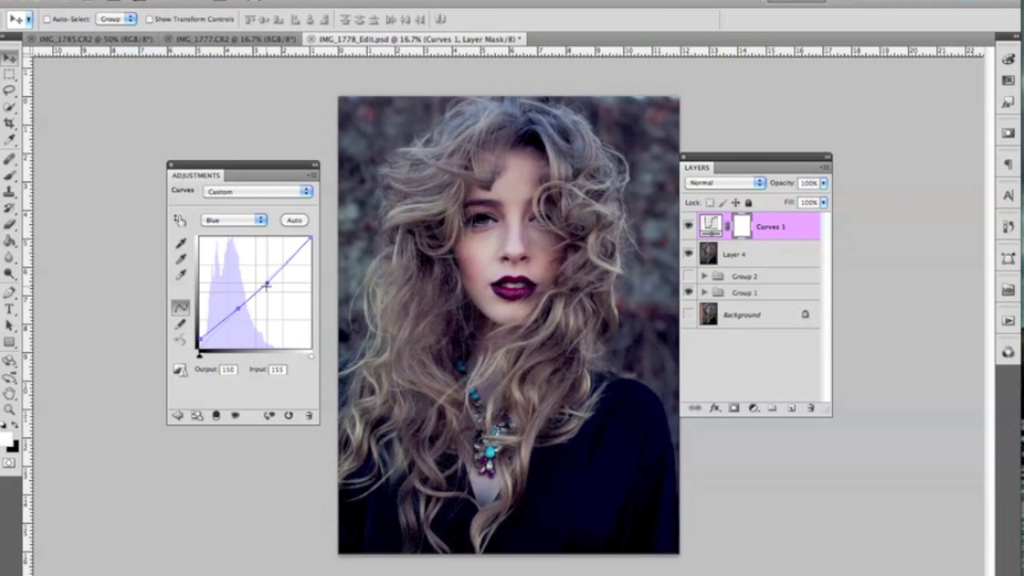
{"action": "left_click", "coordinate": [687, 228]}
{"action": "left_click", "coordinate": [687, 229]}
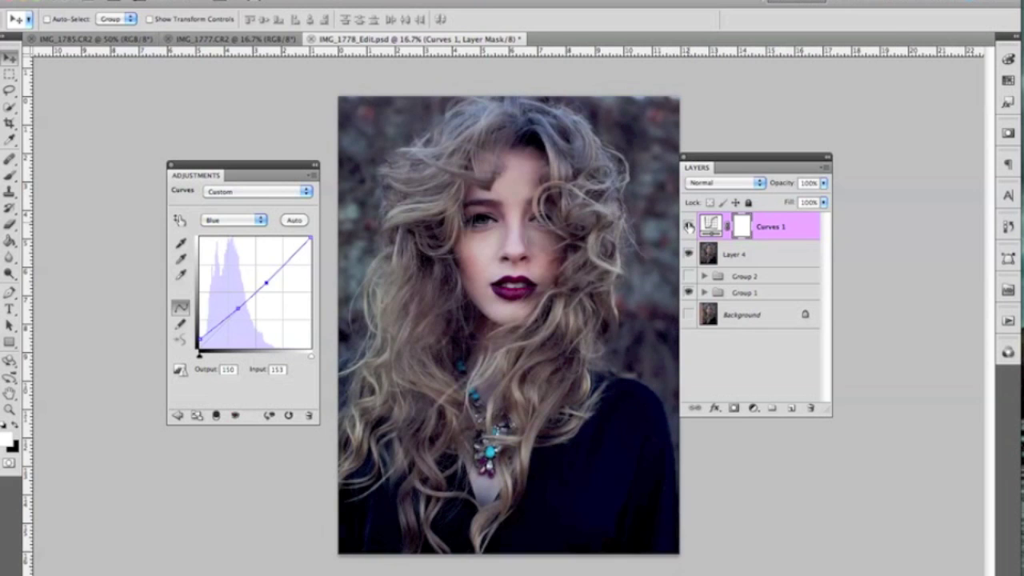
Add a Selective Color adjustment layer above Curves 1 and set its Reds to Magenta +34, Yellow +31 and Black +85.
{"action": "left_click", "coordinate": [240, 1]}
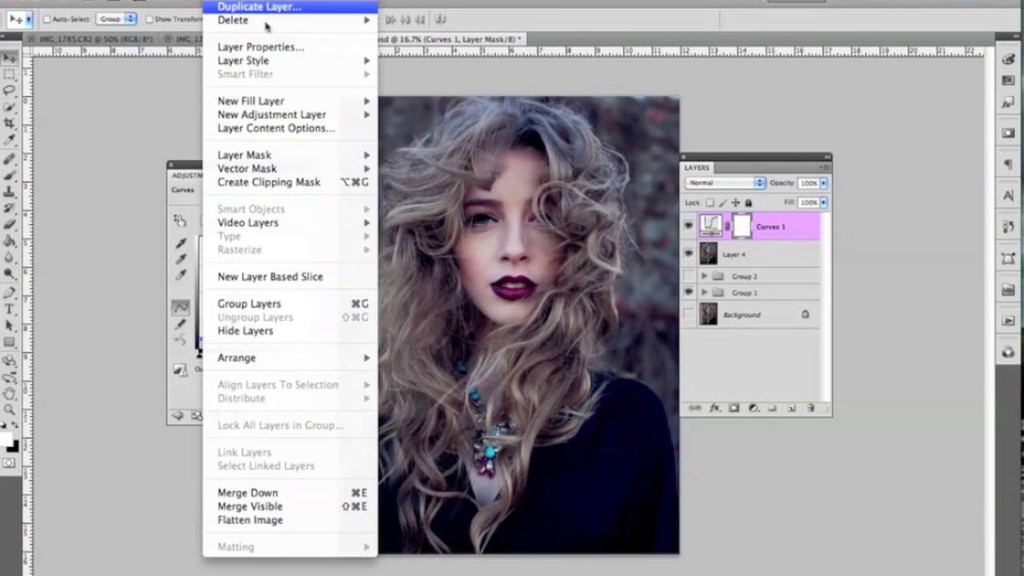
{"action": "mouse_move", "coordinate": [275, 110]}
{"action": "left_click", "coordinate": [422, 329]}
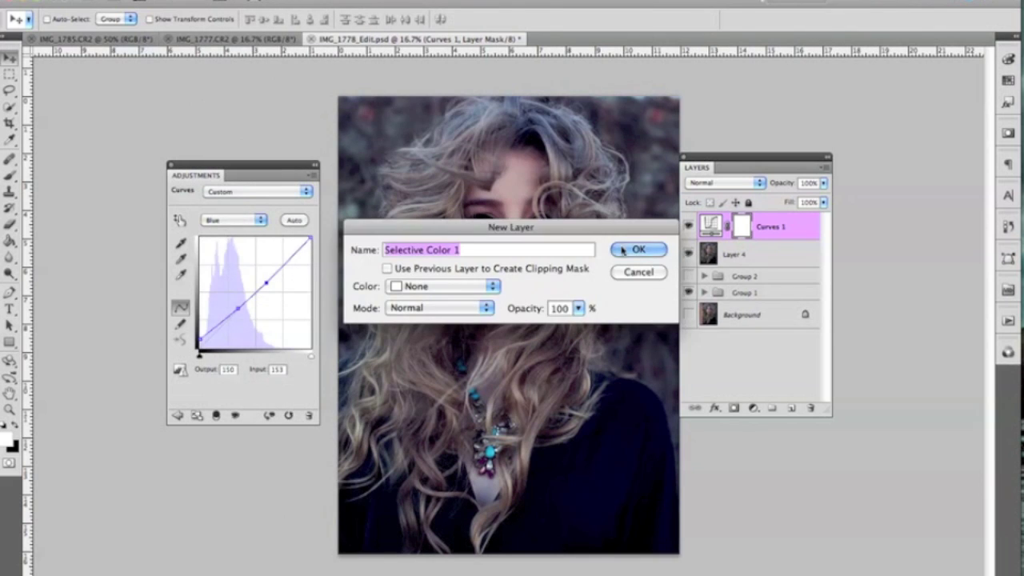
{"action": "key", "text": "Return"}
{"action": "left_click_drag", "start_coordinate": [244, 343], "coordinate": [300, 356]}
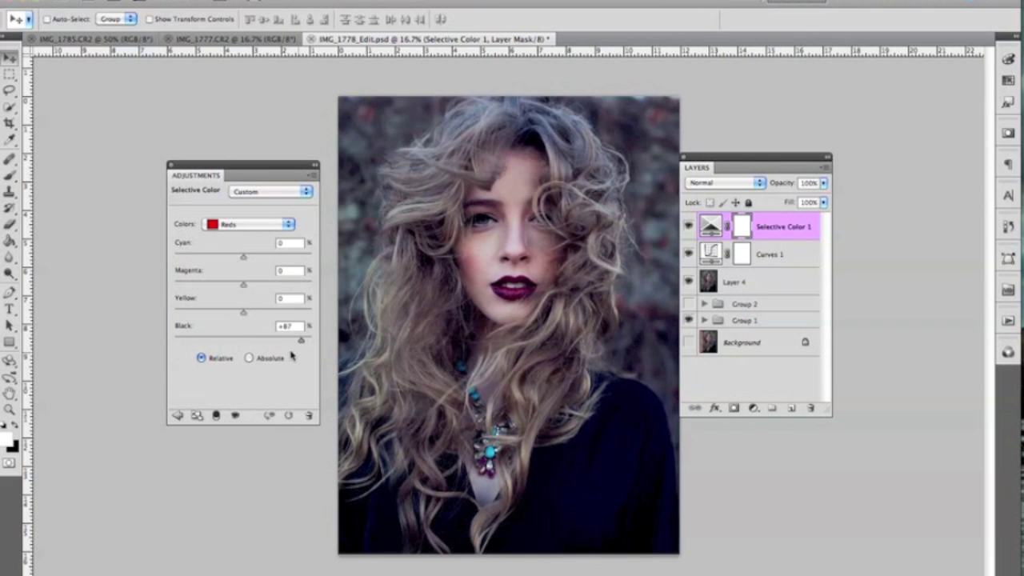
{"action": "left_click_drag", "start_coordinate": [243, 311], "coordinate": [315, 314]}
{"action": "left_click_drag", "start_coordinate": [222, 312], "coordinate": [273, 300]}
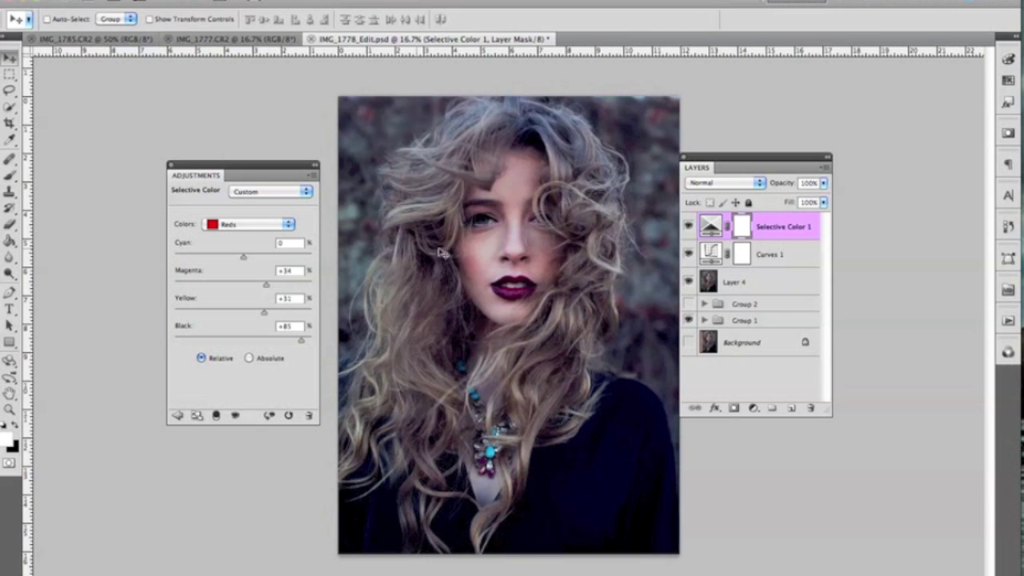
Compare the image with and without Selective Color 1, and fine-tune the Magenta and Cyan amounts of its Reds.
{"action": "left_click", "coordinate": [687, 230]}
{"action": "left_click", "coordinate": [687, 230]}
{"action": "left_click_drag", "start_coordinate": [266, 285], "coordinate": [260, 284]}
{"action": "left_click_drag", "start_coordinate": [302, 256], "coordinate": [252, 270]}
Set the Yellows of Selective Color 1 to Cyan +5, Magenta -3, Yellow +18 and Black +24.
{"action": "left_click", "coordinate": [258, 227]}
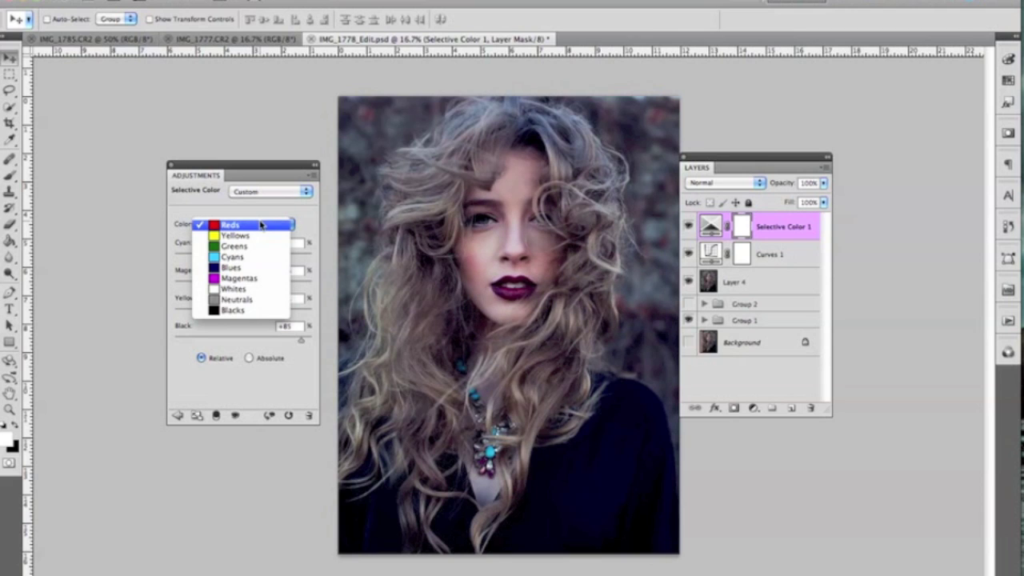
{"action": "left_click", "coordinate": [264, 236]}
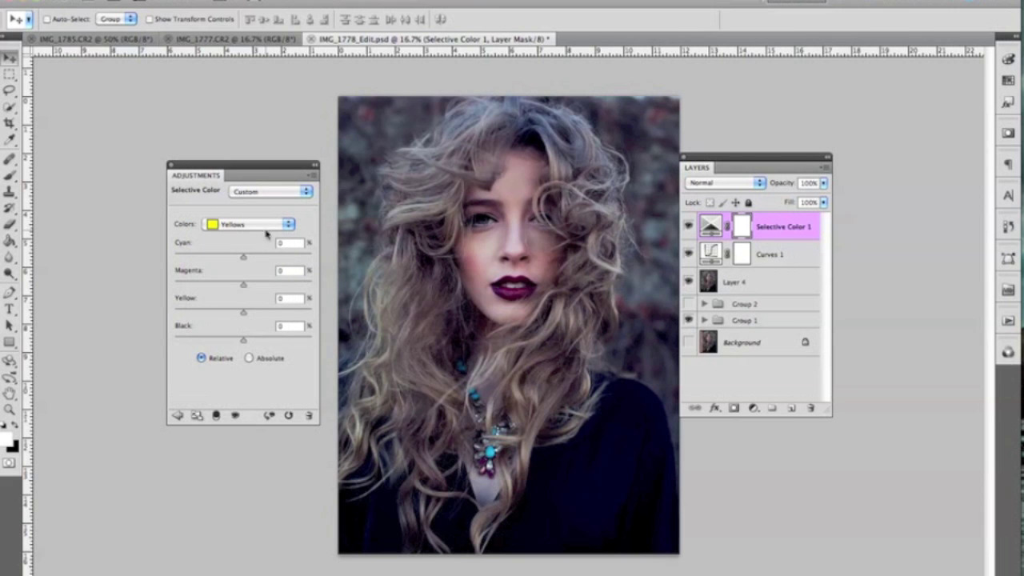
{"action": "left_click_drag", "start_coordinate": [244, 257], "coordinate": [156, 291]}
{"action": "left_click_drag", "start_coordinate": [305, 281], "coordinate": [256, 362]}
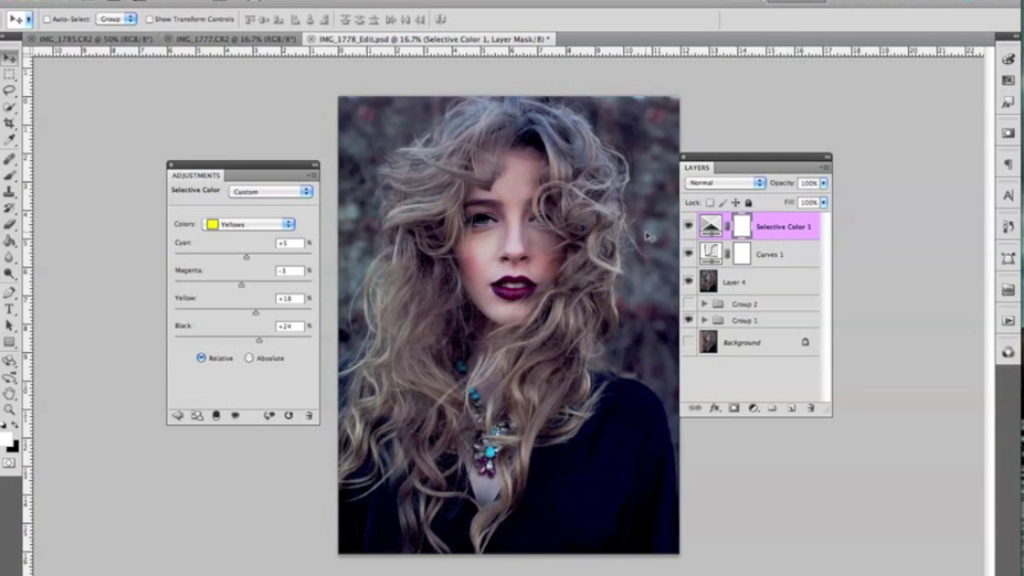
Compare the portrait with and without Selective Color 1, including at a closer magnification.
{"action": "left_click", "coordinate": [689, 228]}
{"action": "left_click", "coordinate": [689, 228]}
{"action": "key", "text": "super+plus"}
{"action": "left_click", "coordinate": [688, 228]}
{"action": "left_click", "coordinate": [688, 228]}
{"action": "left_click", "coordinate": [688, 228]}
{"action": "left_click", "coordinate": [688, 228]}
{"action": "left_click", "coordinate": [688, 230]}
{"action": "left_click", "coordinate": [688, 230]}
{"action": "key", "text": "super+minus"}
Add a second Selective Color adjustment layer above Selective Color 1, set its Reds to Black +25, and compare before and after.
{"action": "left_click", "coordinate": [225, 3]}
{"action": "mouse_move", "coordinate": [340, 116]}
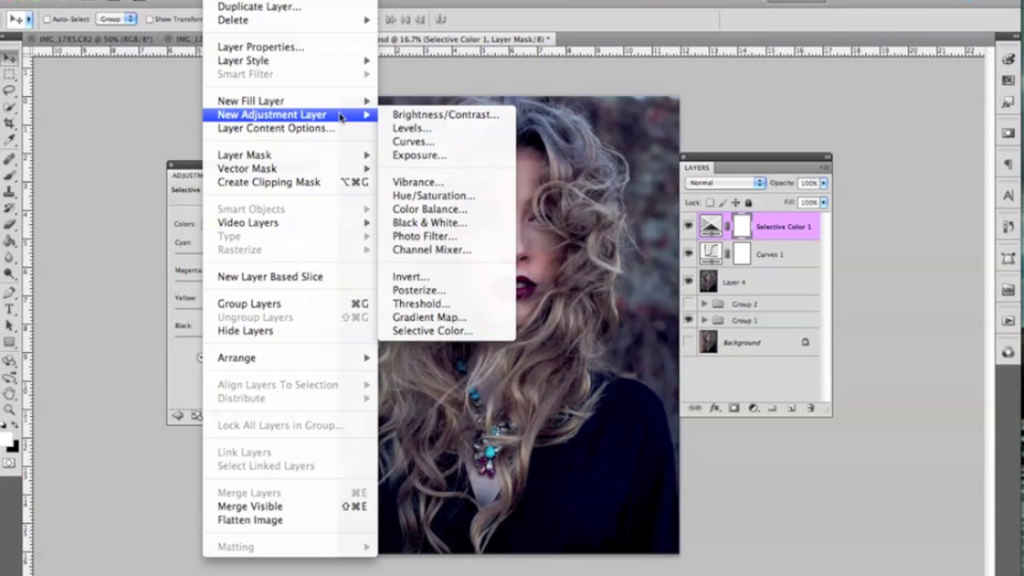
{"action": "left_click", "coordinate": [444, 330]}
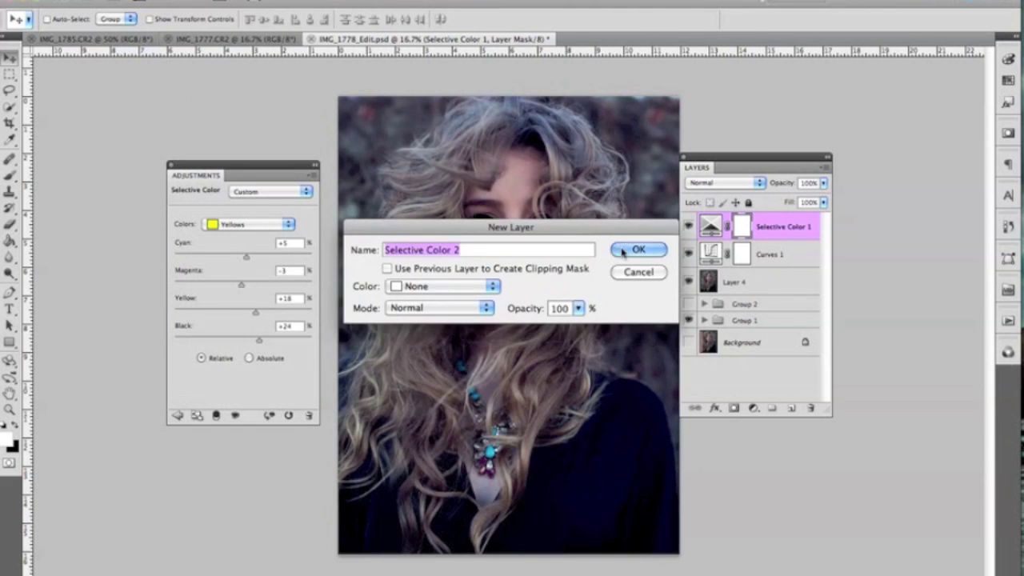
{"action": "key", "text": "Return"}
{"action": "mouse_move", "coordinate": [243, 341]}
{"action": "left_mouse_down"}
{"action": "mouse_move", "coordinate": [173, 343]}
{"action": "mouse_move", "coordinate": [301, 350]}
{"action": "mouse_move", "coordinate": [260, 350]}
{"action": "left_mouse_up"}
{"action": "left_click_drag", "start_coordinate": [242, 286], "coordinate": [243, 258]}
{"action": "left_click_drag", "start_coordinate": [756, 159], "coordinate": [732, 131]}
{"action": "left_click", "coordinate": [663, 197]}
{"action": "left_click", "coordinate": [663, 197]}
Set the Blacks of Selective Color 2 to Yellow -13 and reduce the layer's opacity to 60%.
{"action": "left_click", "coordinate": [286, 224]}
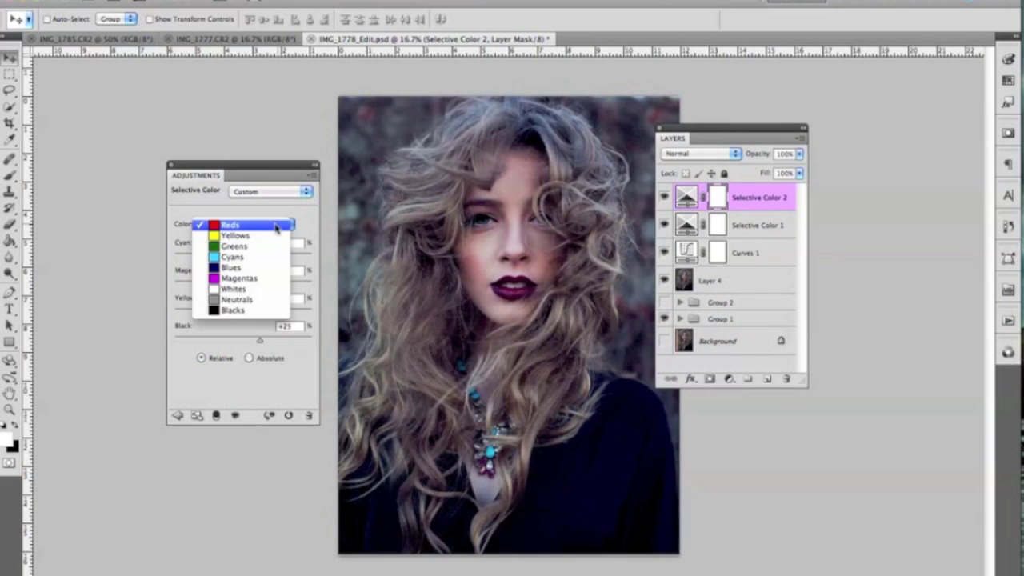
{"action": "left_click", "coordinate": [234, 319]}
{"action": "left_click_drag", "start_coordinate": [244, 340], "coordinate": [232, 317]}
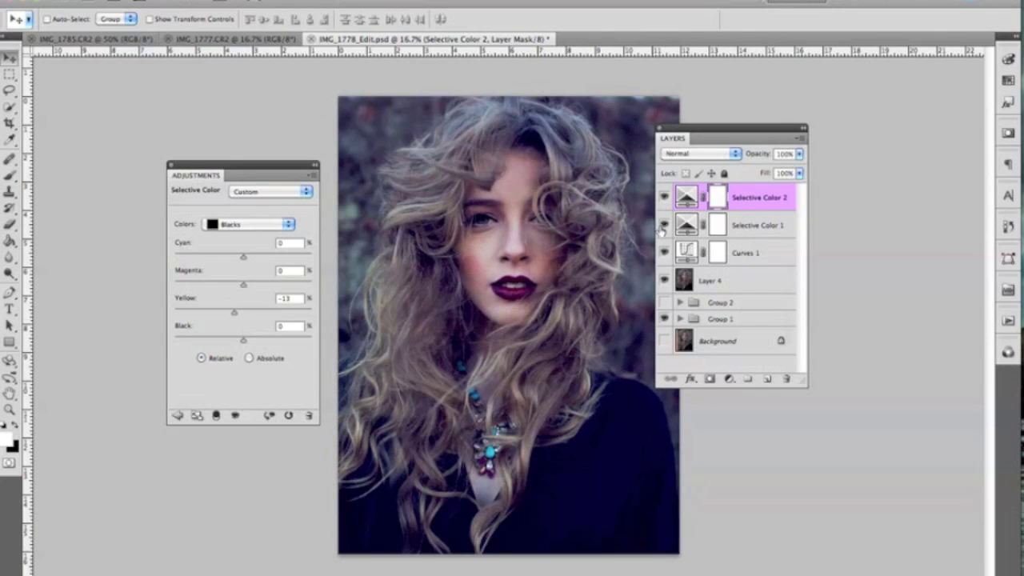
{"action": "left_click", "coordinate": [664, 198]}
{"action": "left_click_drag", "start_coordinate": [759, 154], "coordinate": [728, 160]}
Try Cyan -38 for the Blacks of Selective Color 2 and undo the change.
{"action": "left_click_drag", "start_coordinate": [239, 285], "coordinate": [268, 294]}
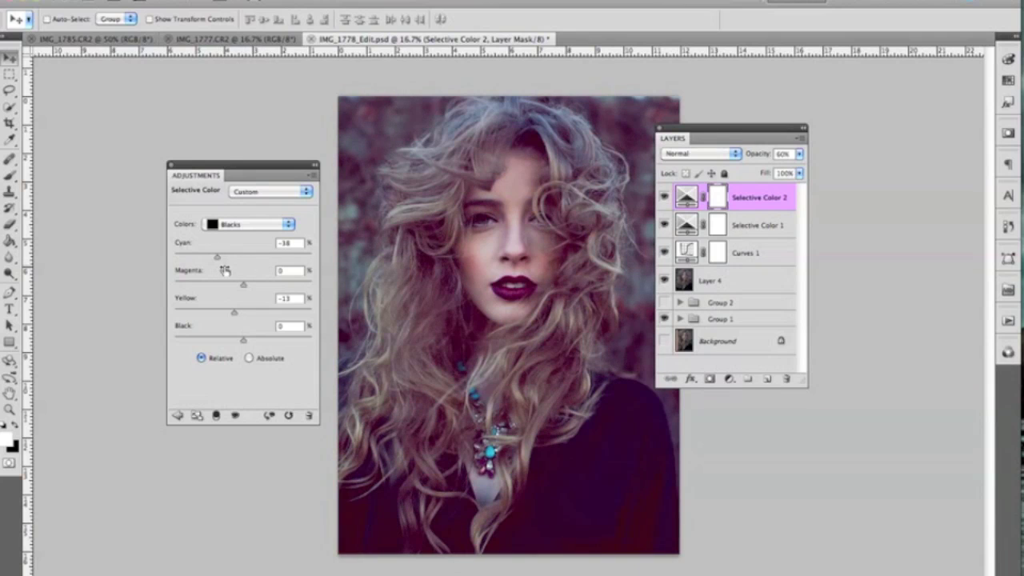
{"action": "key", "text": "super+z"}
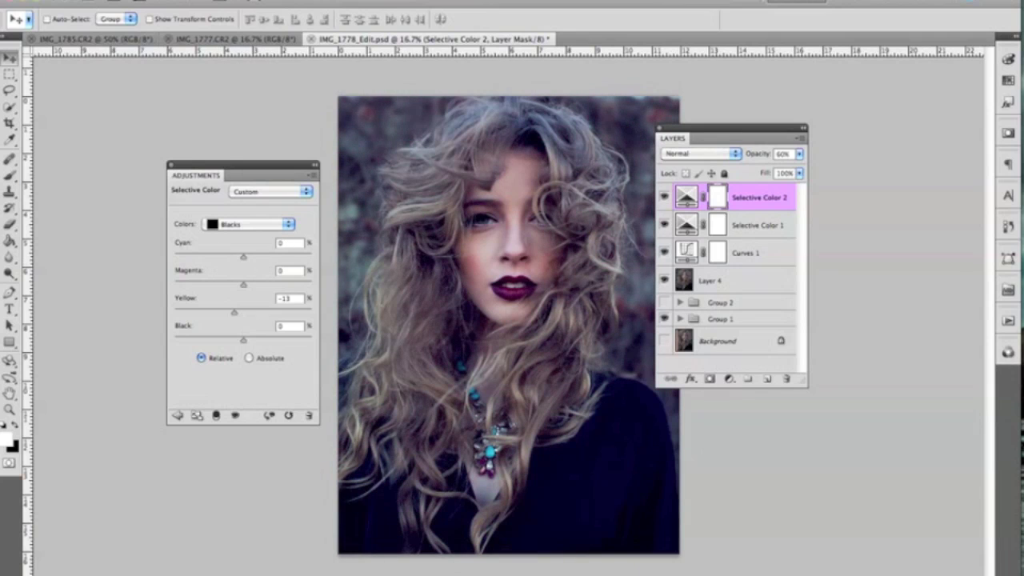
{"action": "left_click", "coordinate": [220, 2]}
{"action": "mouse_move", "coordinate": [336, 115]}
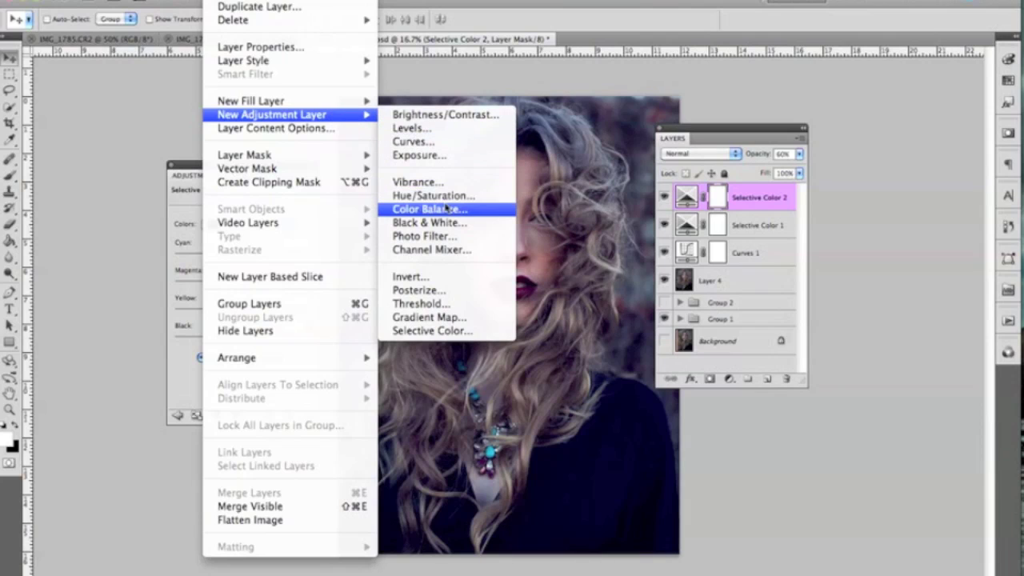
{"action": "left_click", "coordinate": [922, 236]}
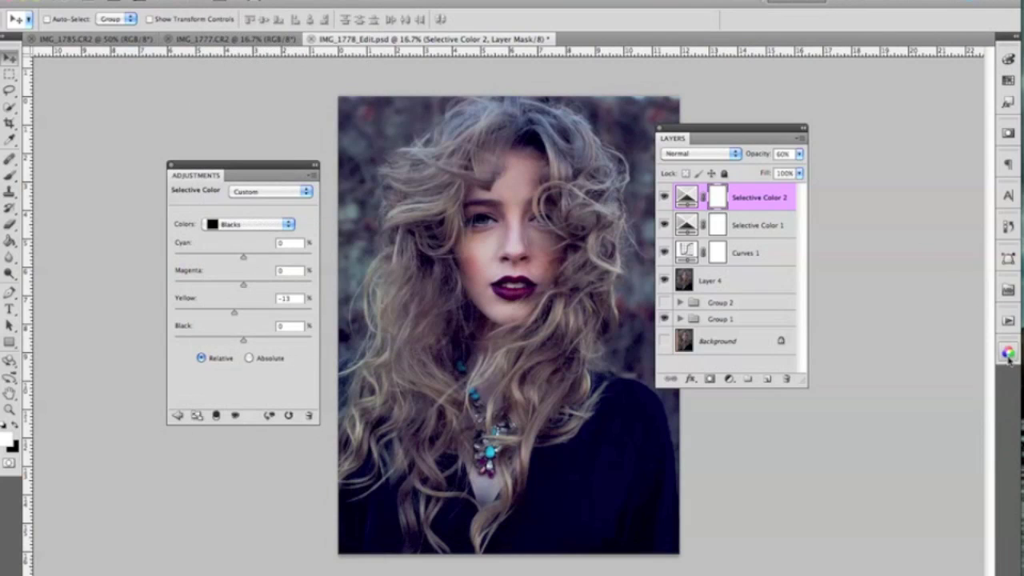
Dock Channels together with Layers and select the Red channel.
{"action": "left_click", "coordinate": [1008, 352]}
{"action": "left_click_drag", "start_coordinate": [848, 347], "coordinate": [704, 180]}
{"action": "left_click", "coordinate": [702, 187]}
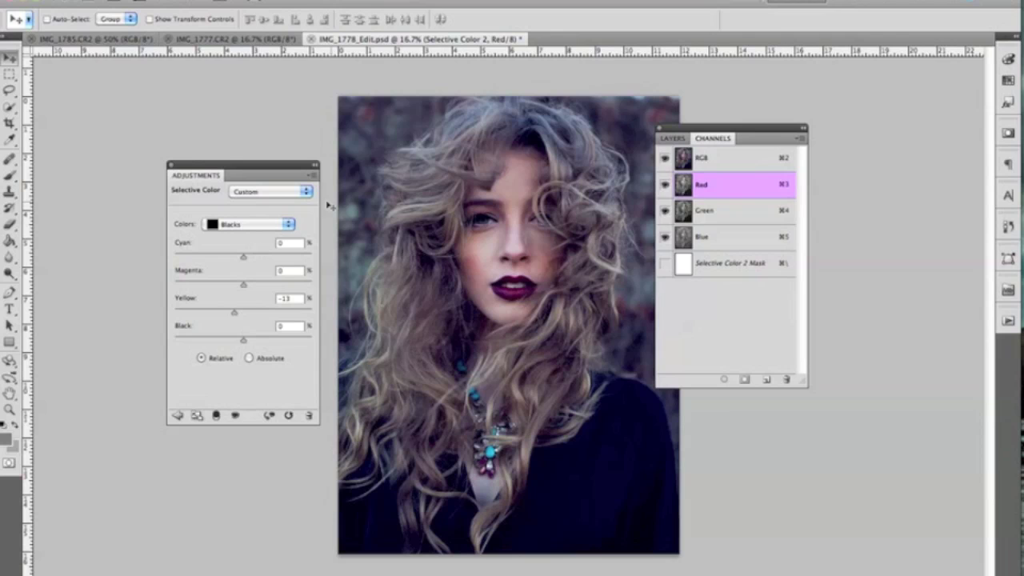
Make Layer 4 active, isolate the Red channel, and take a merged copy of the entire canvas.
{"action": "left_click", "coordinate": [673, 138]}
{"action": "left_click", "coordinate": [710, 288]}
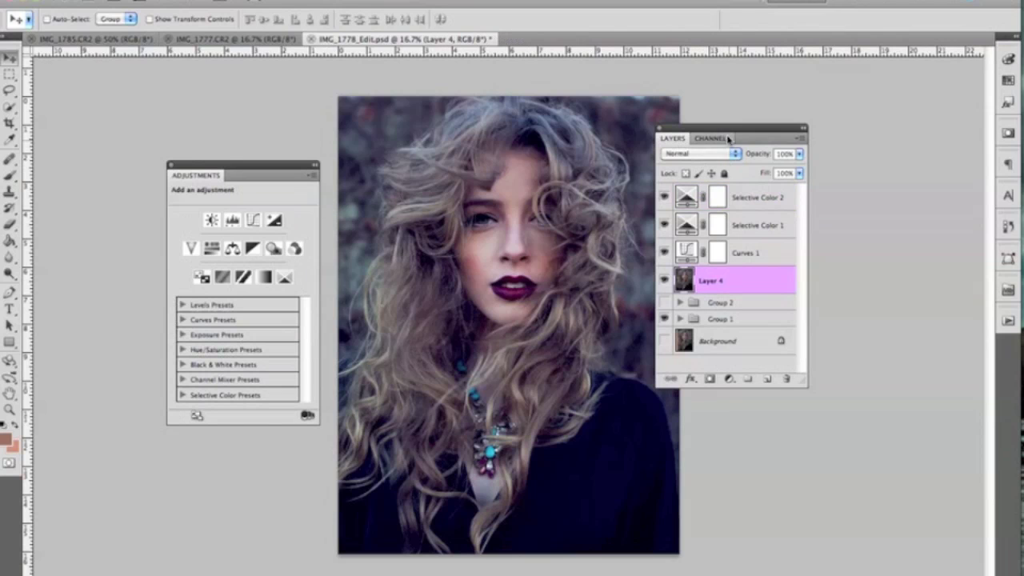
{"action": "left_click", "coordinate": [712, 139]}
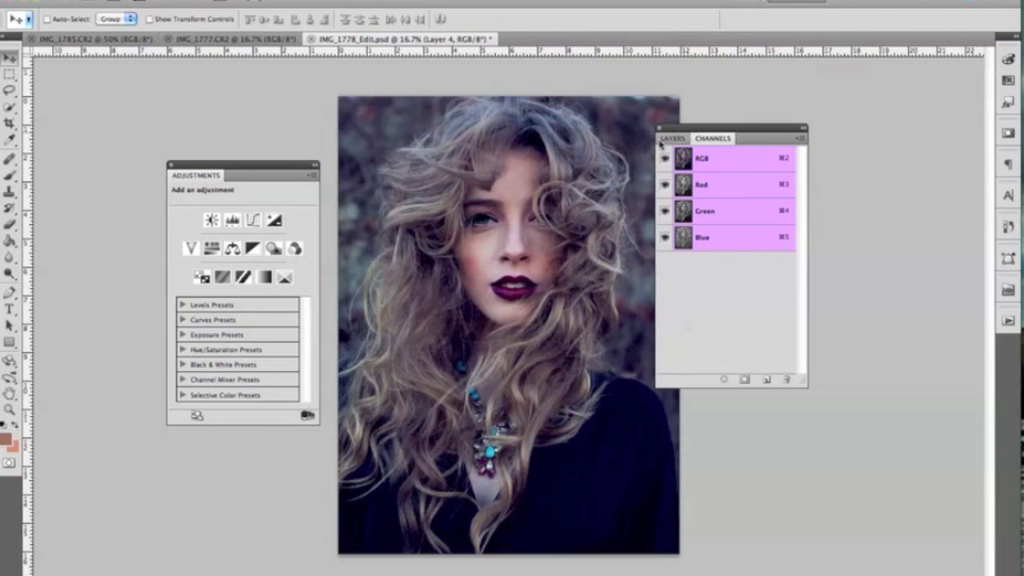
{"action": "left_click", "coordinate": [696, 212]}
{"action": "left_click", "coordinate": [699, 185]}
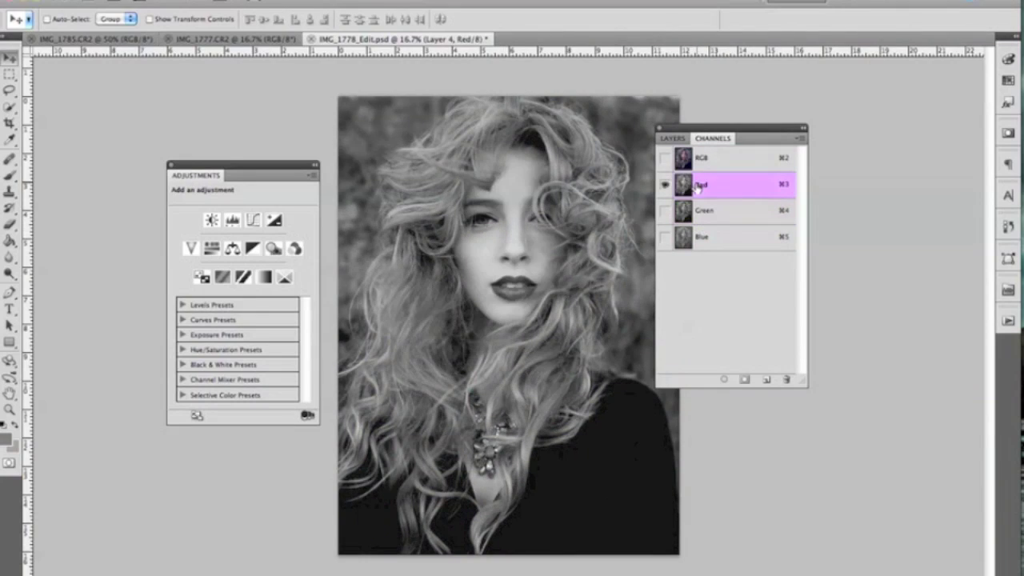
{"action": "key", "text": "super+a"}
{"action": "left_click", "coordinate": [136, 2]}
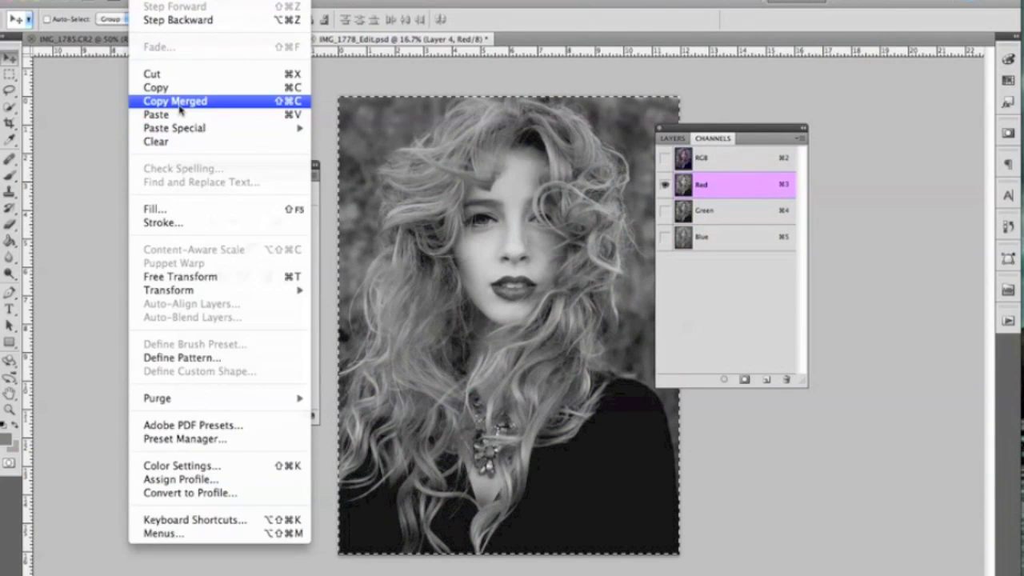
{"action": "left_click", "coordinate": [174, 104]}
Paste the copied Red channel as a layer above Selective Color 2, blended as Soft Light at 27% opacity.
{"action": "left_click", "coordinate": [686, 159]}
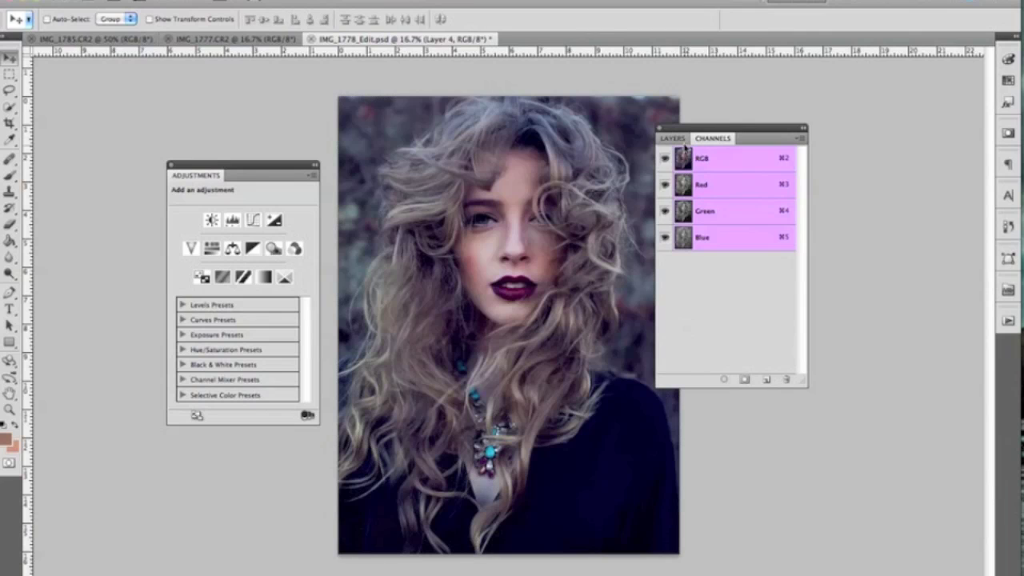
{"action": "left_click", "coordinate": [672, 138]}
{"action": "left_click", "coordinate": [744, 198]}
{"action": "key", "text": "super+v"}
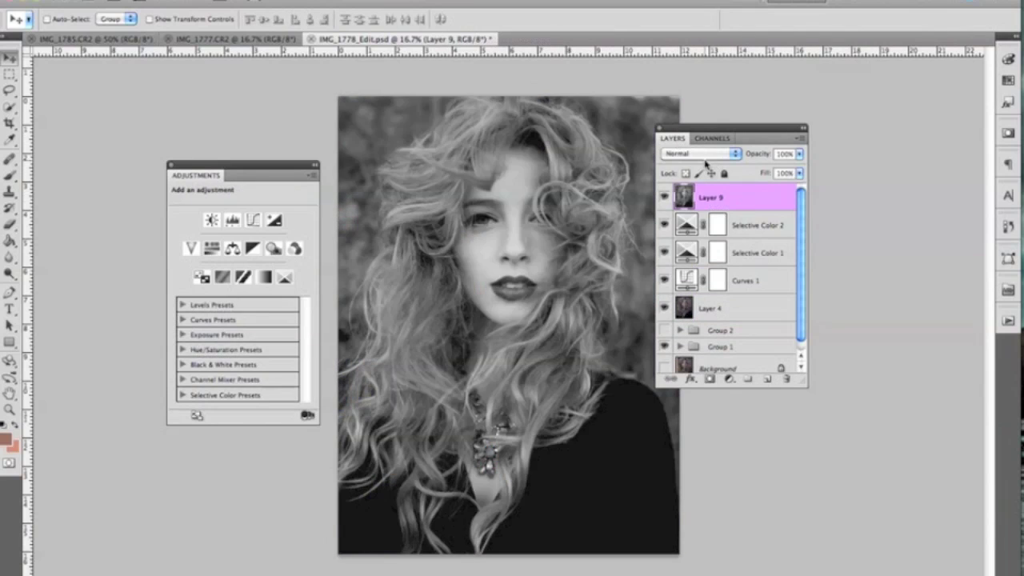
{"action": "left_click", "coordinate": [700, 153]}
{"action": "left_click", "coordinate": [691, 301]}
{"action": "key", "text": "2"}
{"action": "key", "text": "7"}
Try Screen blending at 77% opacity on Layer 9 and return it to Soft Light.
{"action": "left_click", "coordinate": [704, 153]}
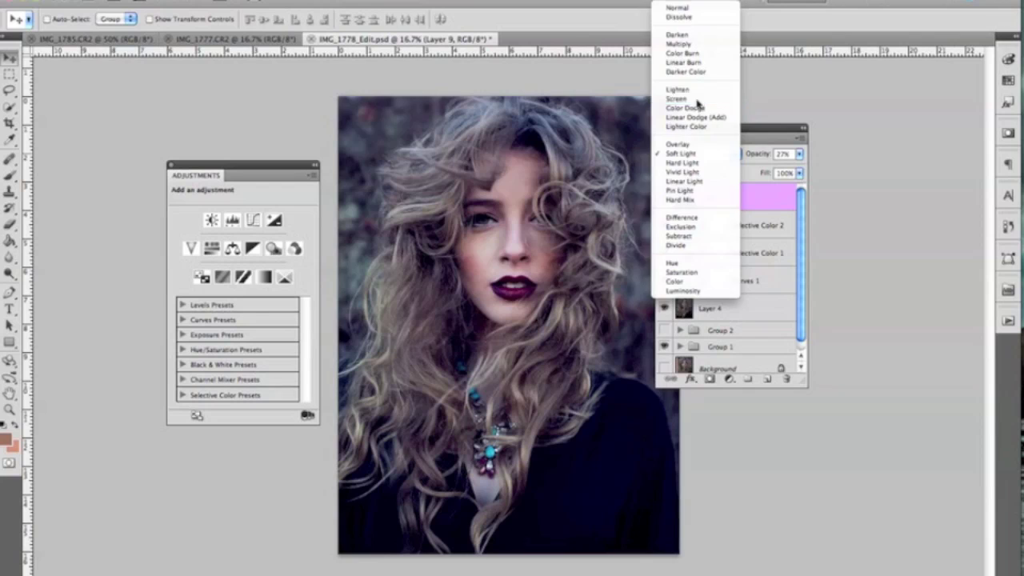
{"action": "left_click", "coordinate": [696, 100]}
{"action": "left_click_drag", "start_coordinate": [758, 156], "coordinate": [790, 164]}
{"action": "left_click", "coordinate": [717, 153]}
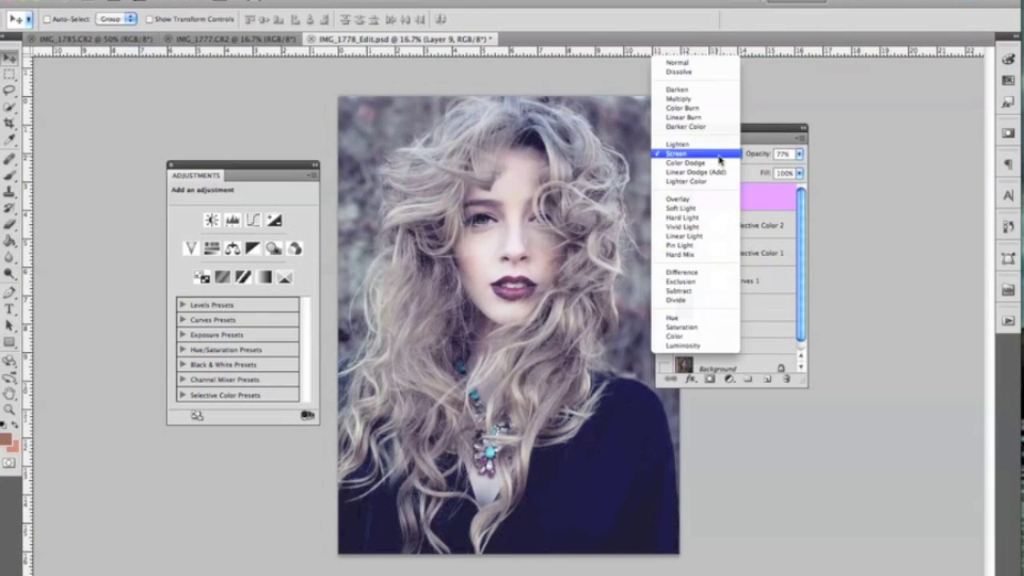
{"action": "left_click", "coordinate": [690, 208]}
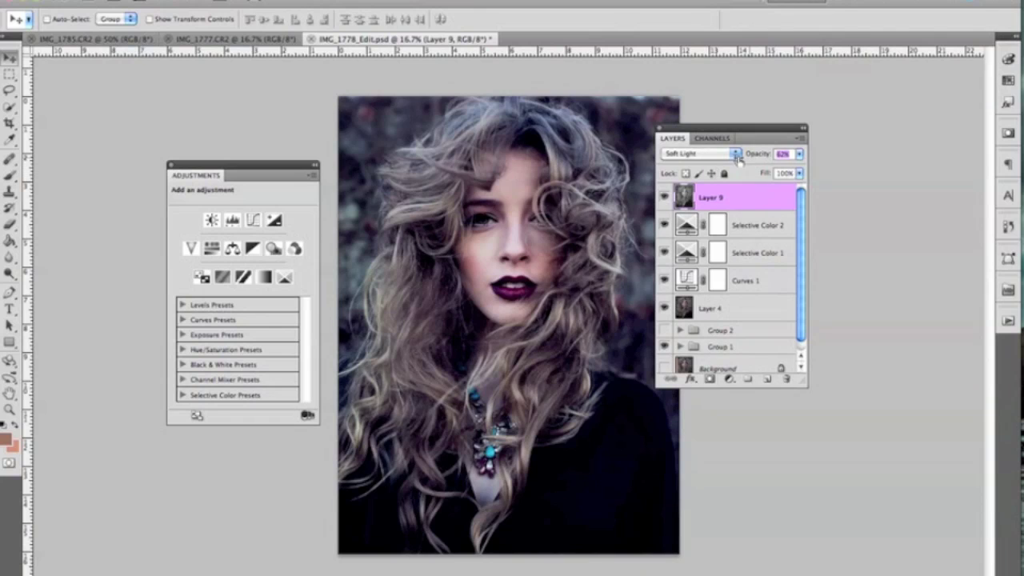
Duplicate Layer 9, set the copy to Screen at 11% opacity, and place it beneath Layer 9.
{"action": "key", "text": "ctrl+j"}
{"action": "left_click", "coordinate": [701, 153]}
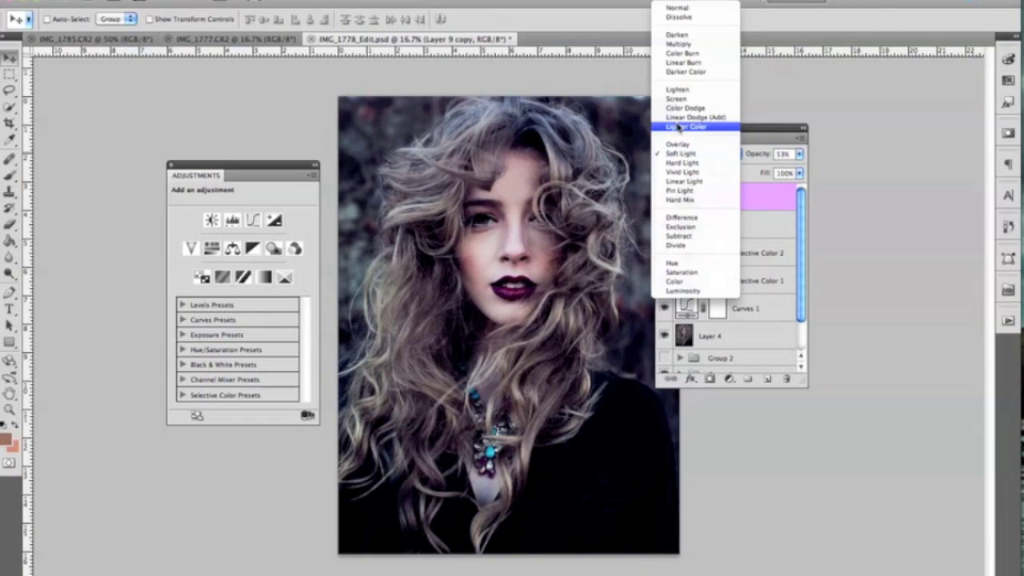
{"action": "left_click", "coordinate": [688, 100]}
{"action": "left_click_drag", "start_coordinate": [724, 203], "coordinate": [723, 225]}
{"action": "left_click_drag", "start_coordinate": [760, 154], "coordinate": [736, 156]}
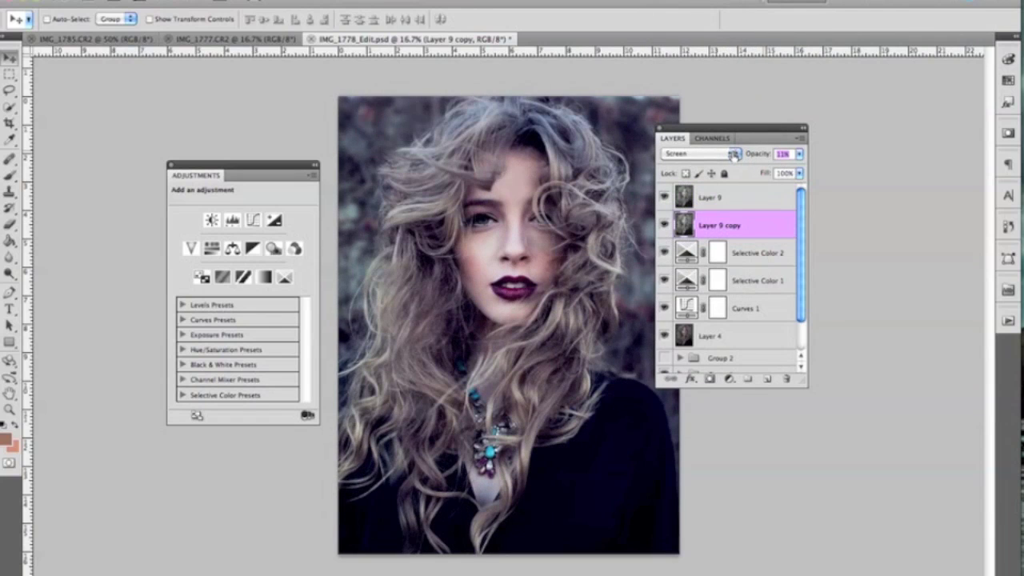
Lower Layer 9's opacity to 16% and Layer 9 copy's to 4%, comparing the image with and without Layer 9.
{"action": "left_click", "coordinate": [707, 197]}
{"action": "left_click_drag", "start_coordinate": [762, 157], "coordinate": [746, 158]}
{"action": "left_click", "coordinate": [664, 197]}
{"action": "left_click", "coordinate": [664, 197]}
{"action": "left_click", "coordinate": [663, 198]}
{"action": "left_click", "coordinate": [663, 198]}
{"action": "mouse_move", "coordinate": [758, 157]}
{"action": "left_mouse_down"}
{"action": "mouse_move", "coordinate": [738, 157]}
{"action": "mouse_move", "coordinate": [766, 157]}
{"action": "mouse_move", "coordinate": [756, 157]}
{"action": "left_mouse_up"}
{"action": "left_click", "coordinate": [698, 224]}
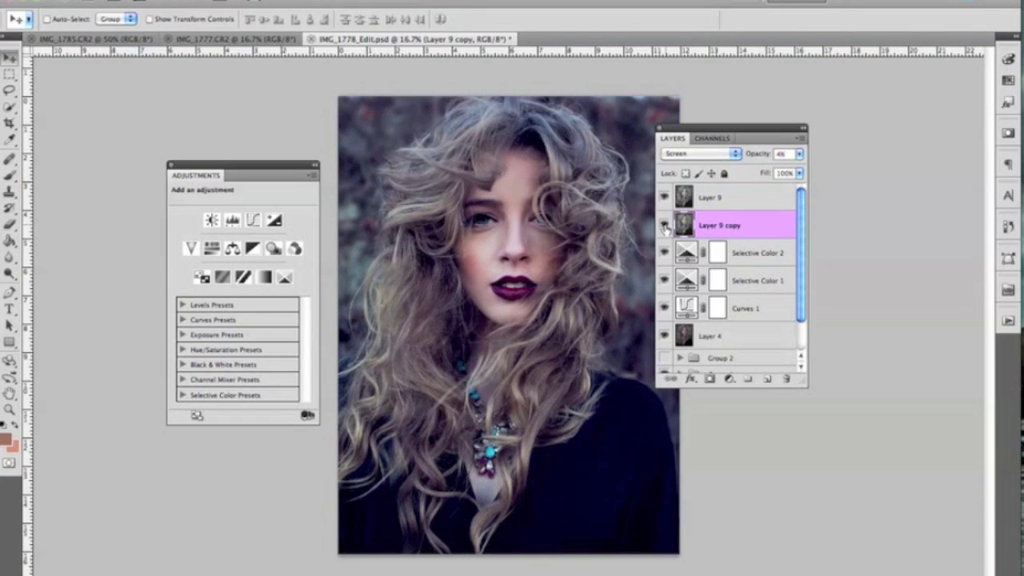
Add a Color Balance adjustment layer above Layer 9 with midtones at Cyan-Red +5 and Yellow-Blue -13.
{"action": "left_click", "coordinate": [700, 200]}
{"action": "left_click", "coordinate": [232, 0]}
{"action": "mouse_move", "coordinate": [312, 128]}
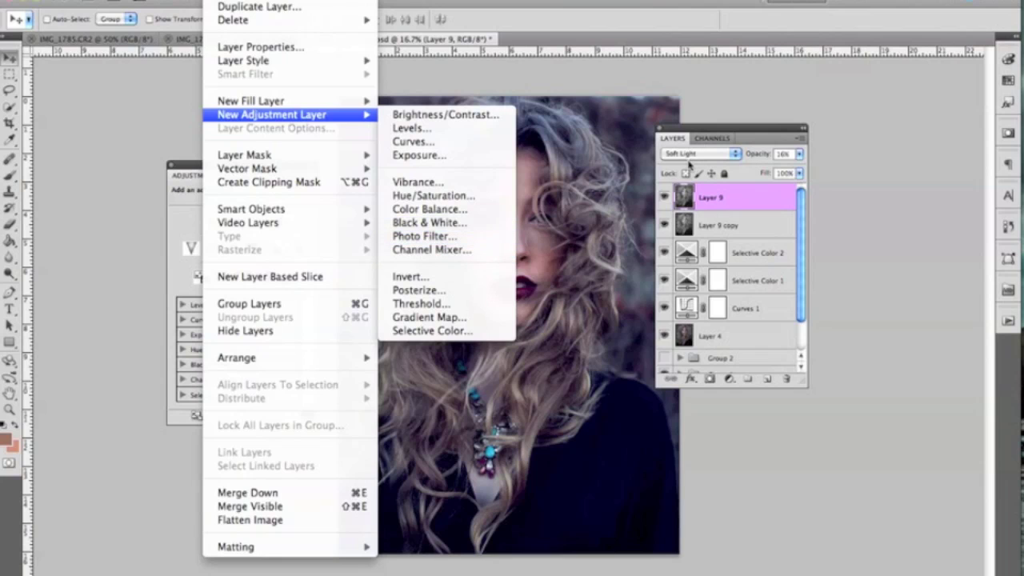
{"action": "left_click", "coordinate": [430, 208]}
{"action": "left_click", "coordinate": [632, 248]}
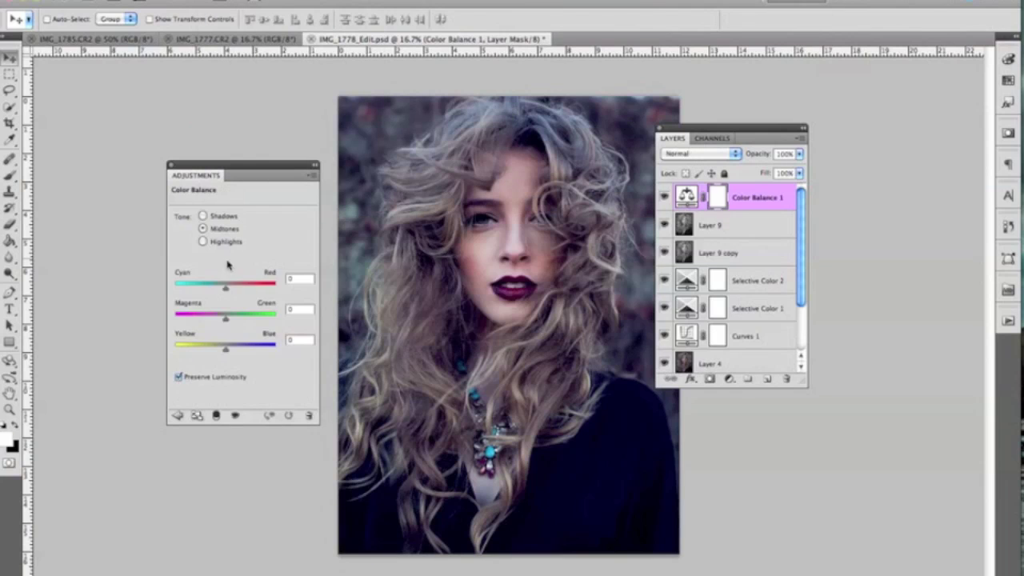
{"action": "mouse_move", "coordinate": [222, 353]}
{"action": "left_mouse_down"}
{"action": "mouse_move", "coordinate": [213, 351]}
{"action": "mouse_move", "coordinate": [218, 357]}
{"action": "left_mouse_up"}
{"action": "mouse_move", "coordinate": [226, 291]}
{"action": "left_mouse_down"}
{"action": "mouse_move", "coordinate": [215, 292]}
{"action": "mouse_move", "coordinate": [228, 299]}
{"action": "left_mouse_up"}
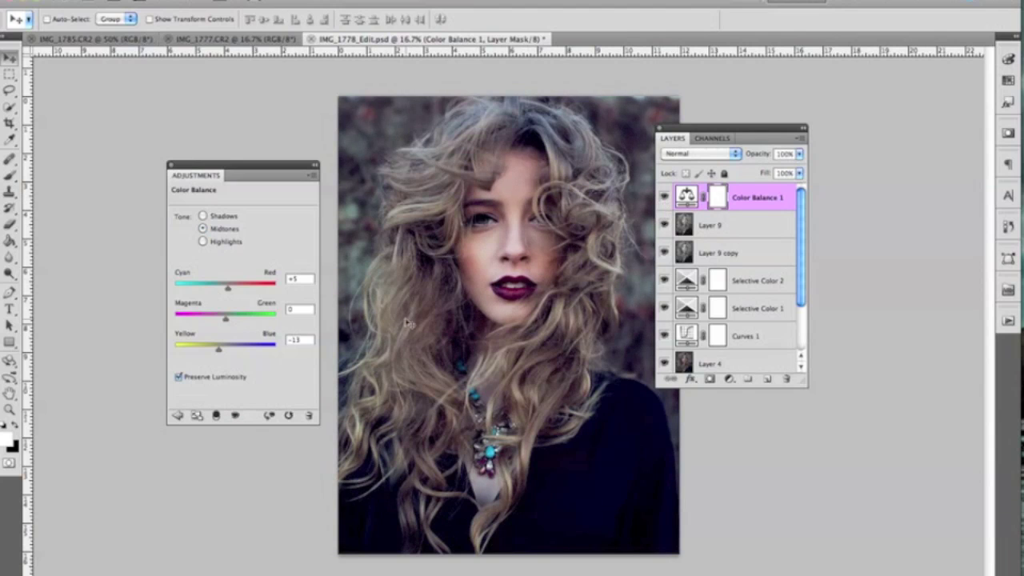
{"action": "left_click_drag", "start_coordinate": [232, 292], "coordinate": [227, 294]}
Compare the image with and without Color Balance 1 and reduce that layer's opacity to 65%.
{"action": "key", "text": "super+minus"}
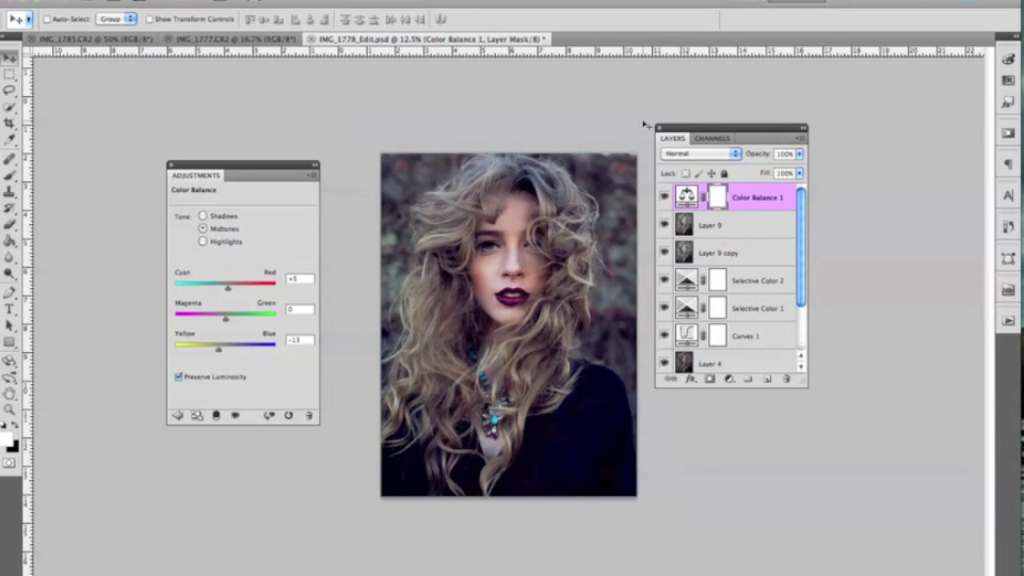
{"action": "key", "text": "super+minus"}
{"action": "key", "text": "super+plus"}
{"action": "key", "text": "super+plus"}
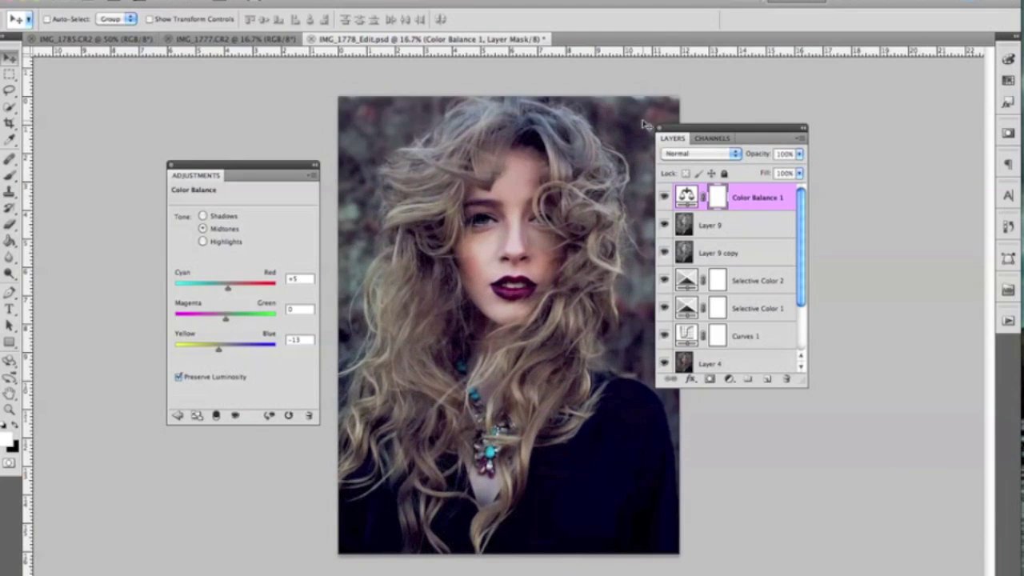
{"action": "left_click", "coordinate": [664, 197]}
{"action": "left_click", "coordinate": [664, 199]}
{"action": "left_click_drag", "start_coordinate": [760, 160], "coordinate": [738, 161]}
Check the effect of Layer 9 and its copy, set Layer 9 copy's opacity to 6%, and readjust Layer 9's opacity.
{"action": "left_click", "coordinate": [664, 226]}
{"action": "left_click", "coordinate": [663, 255]}
{"action": "left_click", "coordinate": [663, 254]}
{"action": "left_click", "coordinate": [683, 251]}
{"action": "left_click_drag", "start_coordinate": [754, 159], "coordinate": [760, 158]}
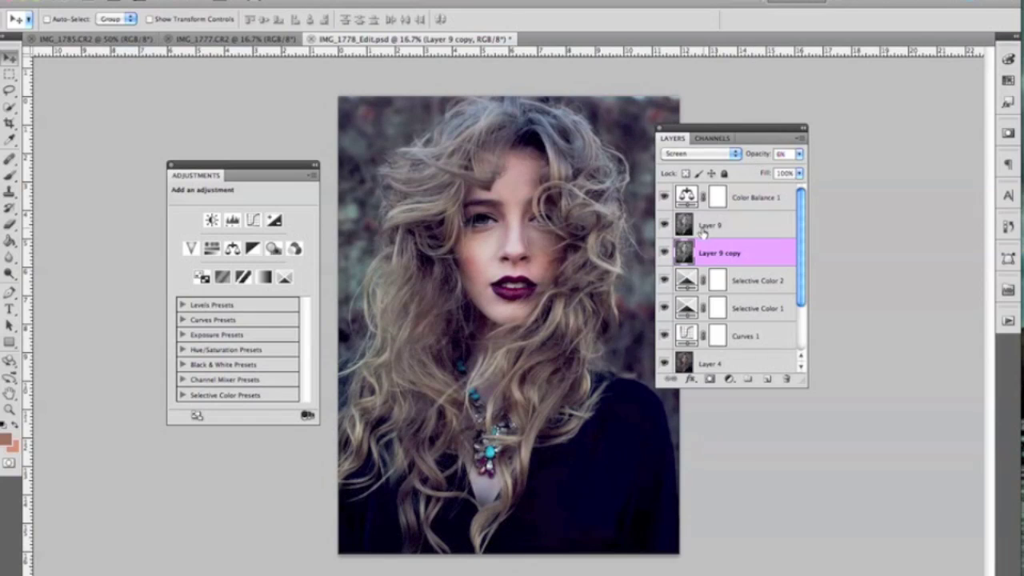
{"action": "key", "text": "alt+bracketright"}
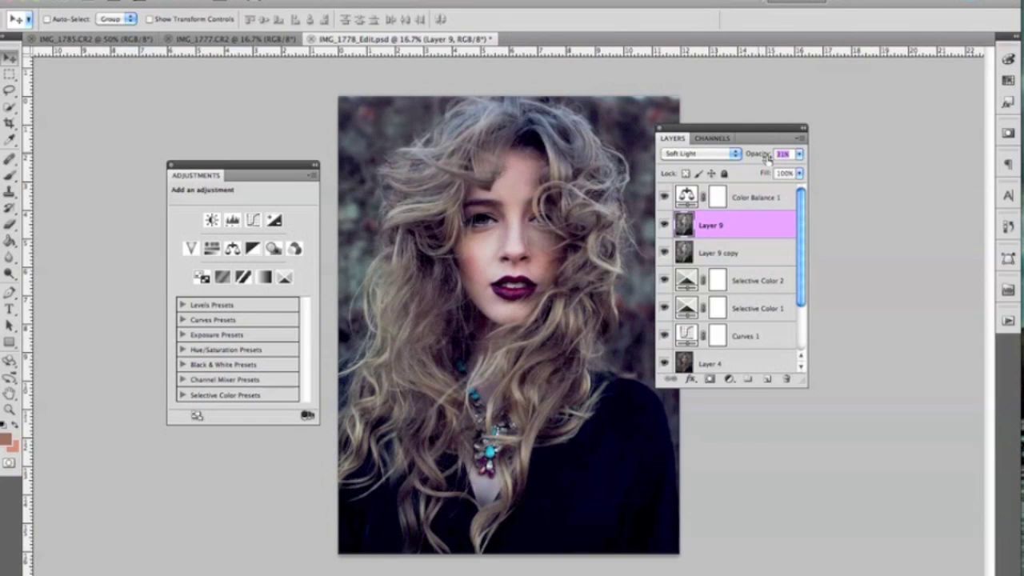
{"action": "left_click_drag", "start_coordinate": [761, 160], "coordinate": [752, 176]}
Add a Gradient Map adjustment layer above Color Balance 1.
{"action": "left_click", "coordinate": [748, 200]}
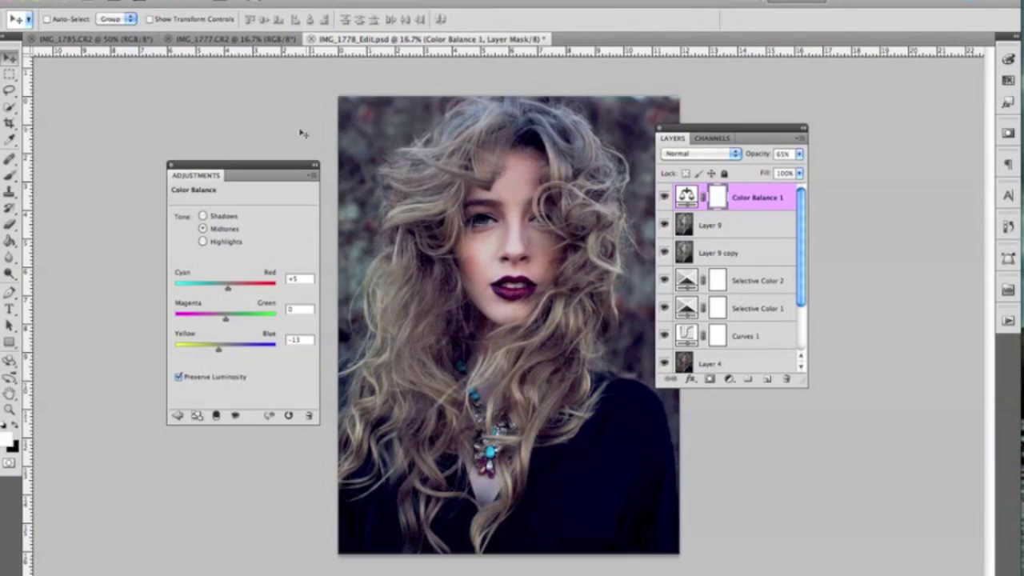
{"action": "left_click", "coordinate": [228, 2]}
{"action": "mouse_move", "coordinate": [327, 117]}
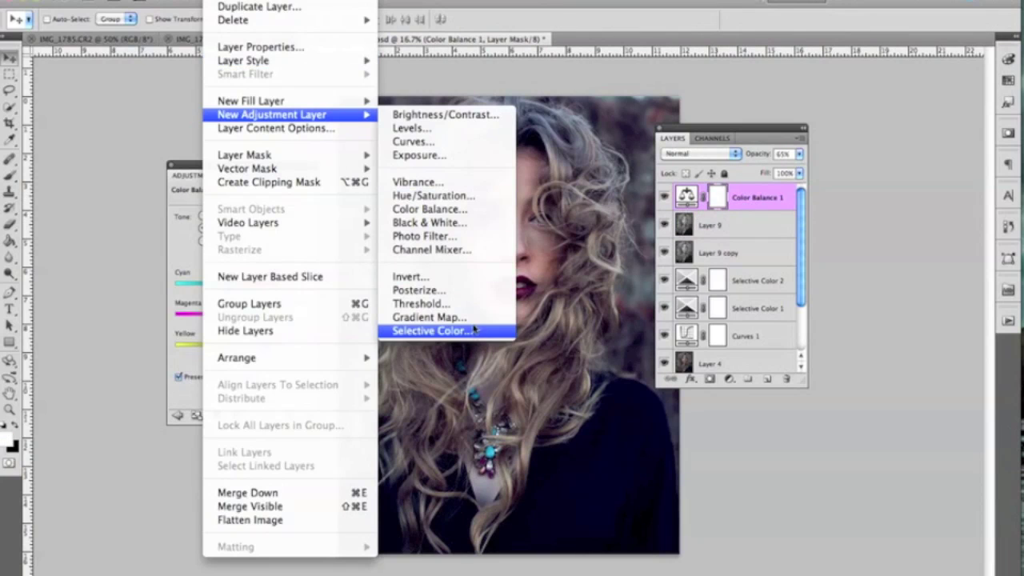
{"action": "left_click", "coordinate": [432, 317]}
{"action": "key", "text": "Return"}
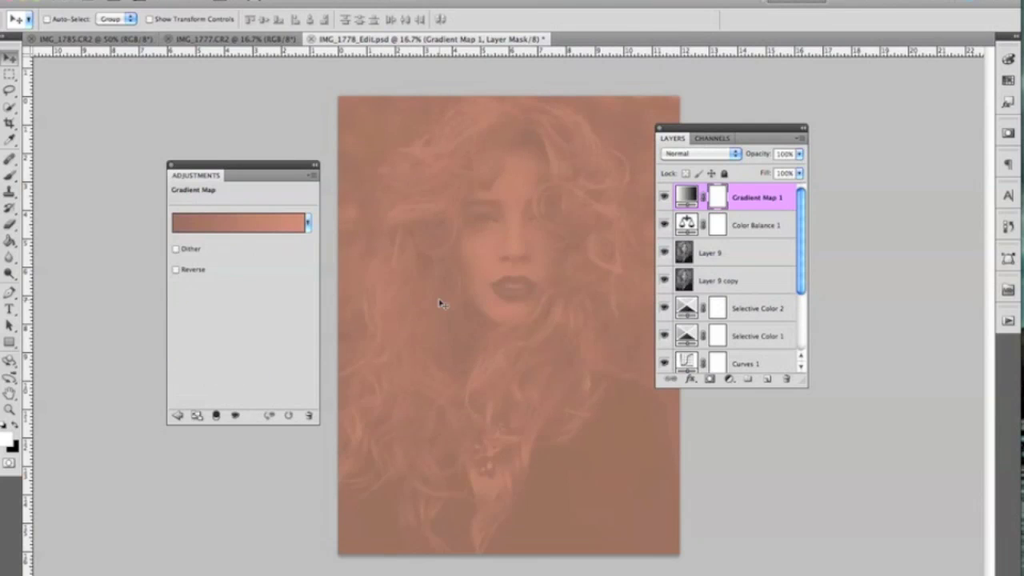
Try several gradient presets for Gradient Map 1 and apply the one running from dark purple through orange and yellow to white.
{"action": "left_click", "coordinate": [200, 273]}
{"action": "left_click", "coordinate": [233, 228]}
{"action": "left_click_drag", "start_coordinate": [613, 300], "coordinate": [613, 325]}
{"action": "left_click", "coordinate": [572, 305]}
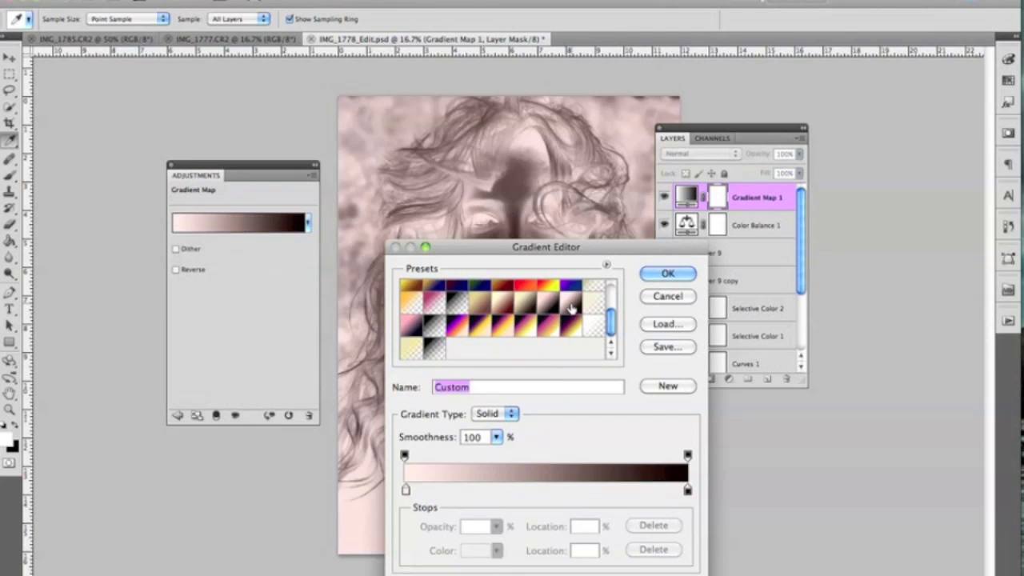
{"action": "left_click", "coordinate": [492, 328]}
{"action": "left_click_drag", "start_coordinate": [532, 246], "coordinate": [198, 175]}
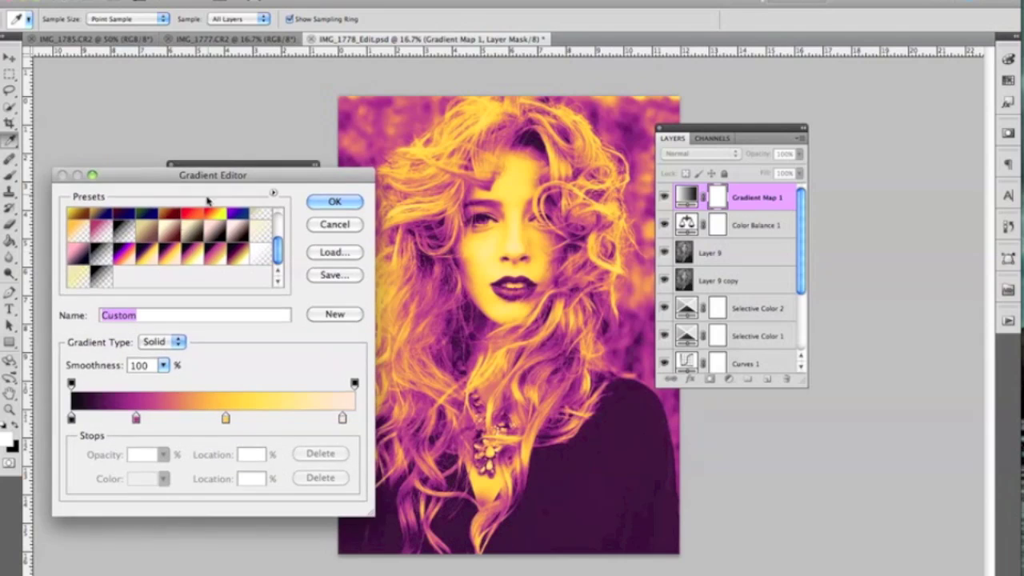
{"action": "left_click", "coordinate": [209, 256]}
{"action": "left_click", "coordinate": [210, 258]}
{"action": "left_click", "coordinate": [198, 258]}
{"action": "left_click", "coordinate": [347, 205]}
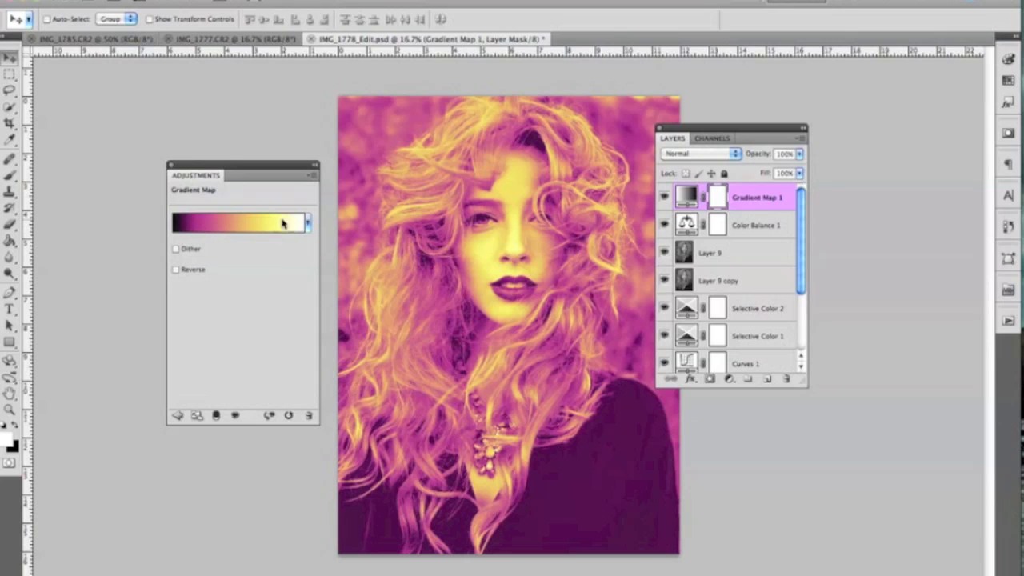
Set Gradient Map 1's blend mode to Color and reduce its opacity to 16%.
{"action": "left_click_drag", "start_coordinate": [764, 154], "coordinate": [568, 192]}
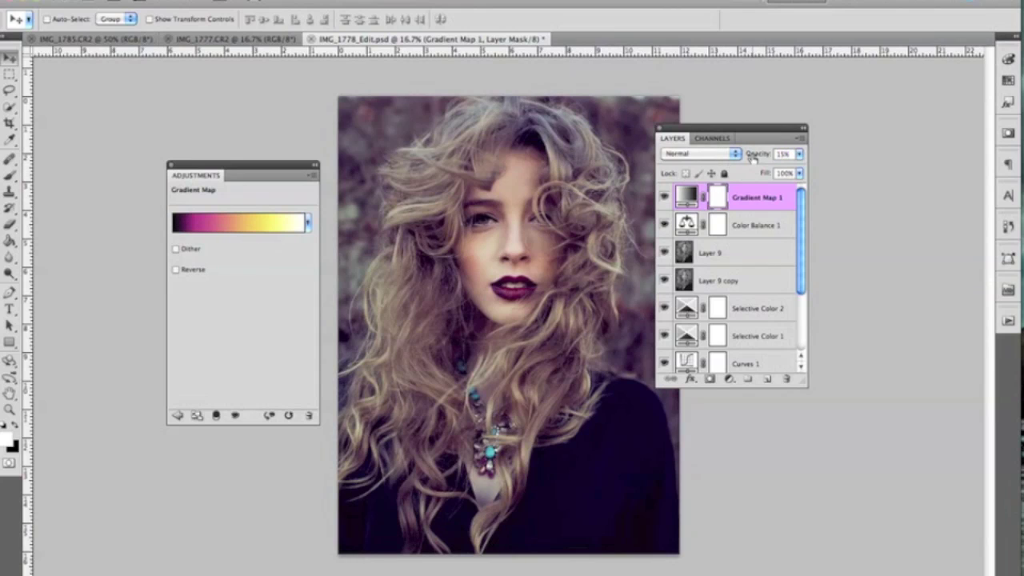
{"action": "left_click", "coordinate": [728, 155]}
{"action": "left_click", "coordinate": [782, 164]}
{"action": "left_click", "coordinate": [664, 199]}
{"action": "left_click", "coordinate": [665, 198]}
{"action": "left_click_drag", "start_coordinate": [758, 153], "coordinate": [764, 152]}
{"action": "left_click", "coordinate": [704, 153]}
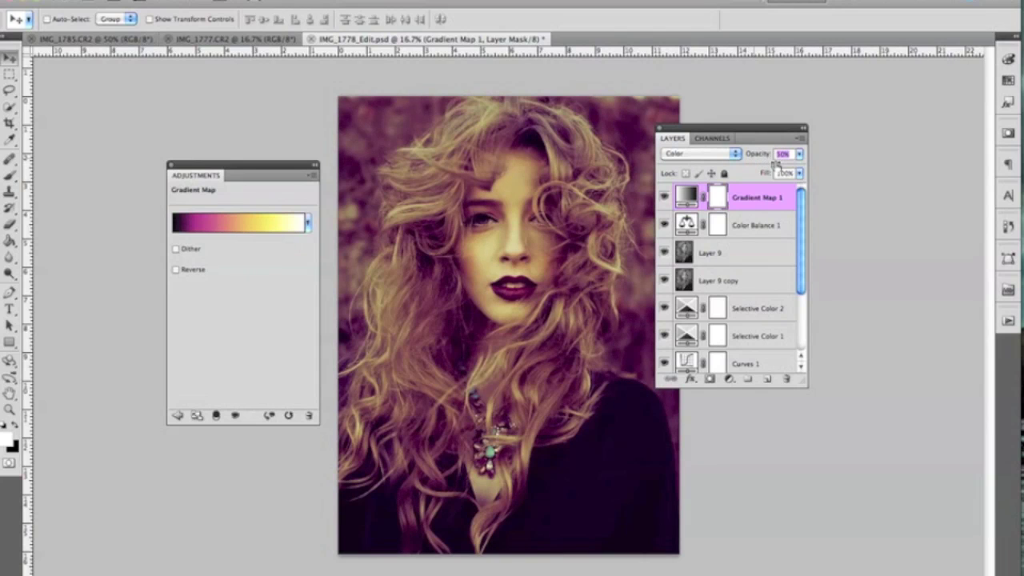
{"action": "left_click", "coordinate": [664, 198]}
{"action": "left_click", "coordinate": [664, 197]}
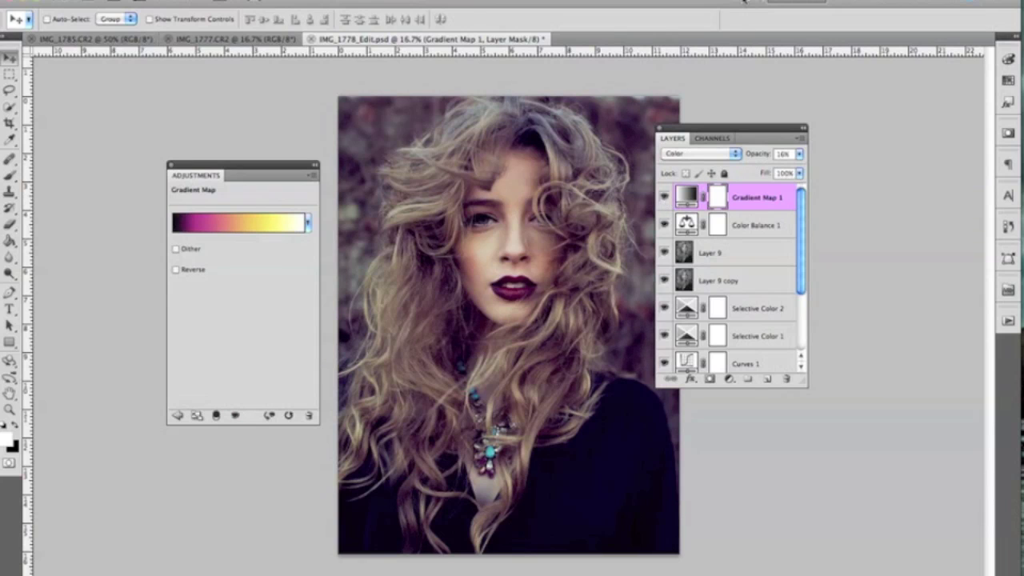
Compare the portrait with and without Gradient Map 1 at several magnifications.
{"action": "key", "text": "super+minus"}
{"action": "key", "text": "super+minus"}
{"action": "key", "text": "super+minus"}
{"action": "left_click", "coordinate": [664, 196]}
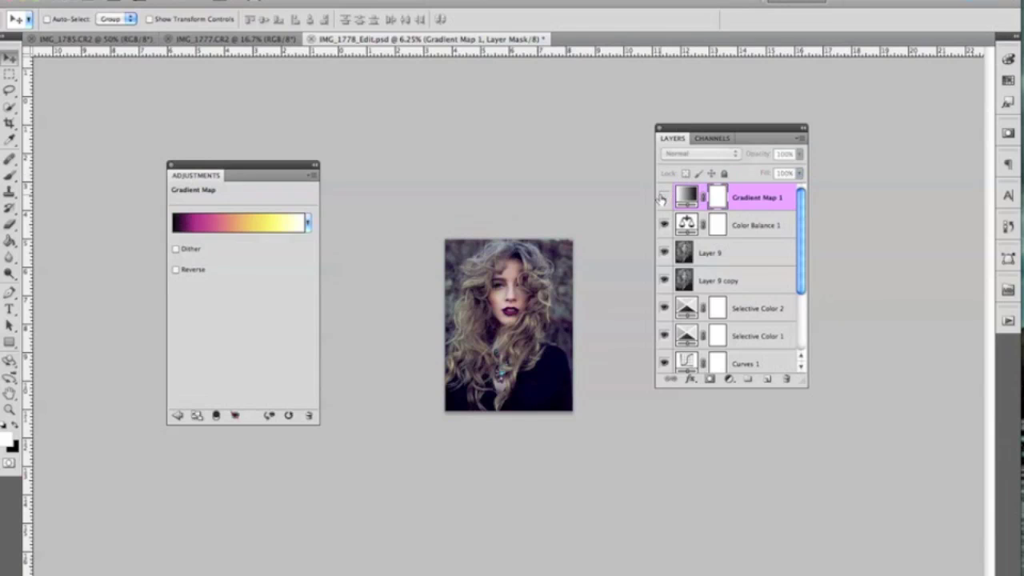
{"action": "key", "text": "super+plus"}
{"action": "key", "text": "super+plus"}
{"action": "key", "text": "super+plus"}
{"action": "key", "text": "super+plus"}
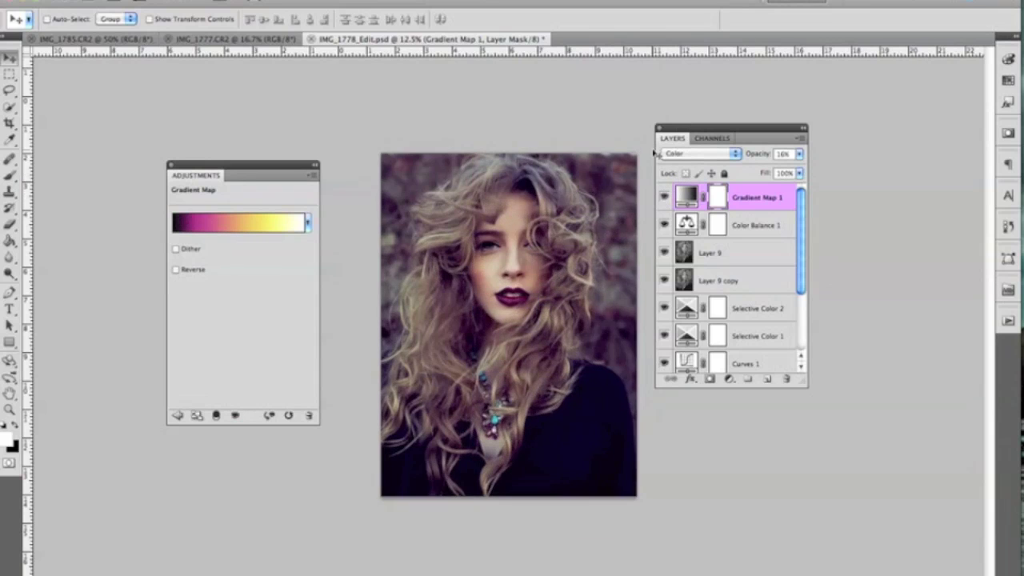
{"action": "key", "text": "super+minus"}
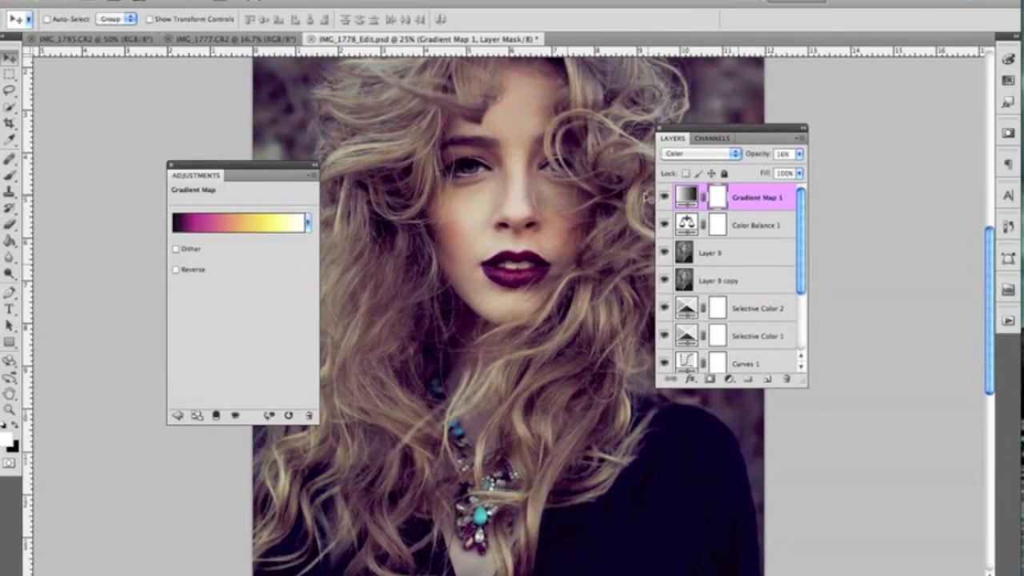
{"action": "left_click", "coordinate": [664, 198]}
{"action": "left_click", "coordinate": [664, 200]}
{"action": "key", "text": "super+minus"}
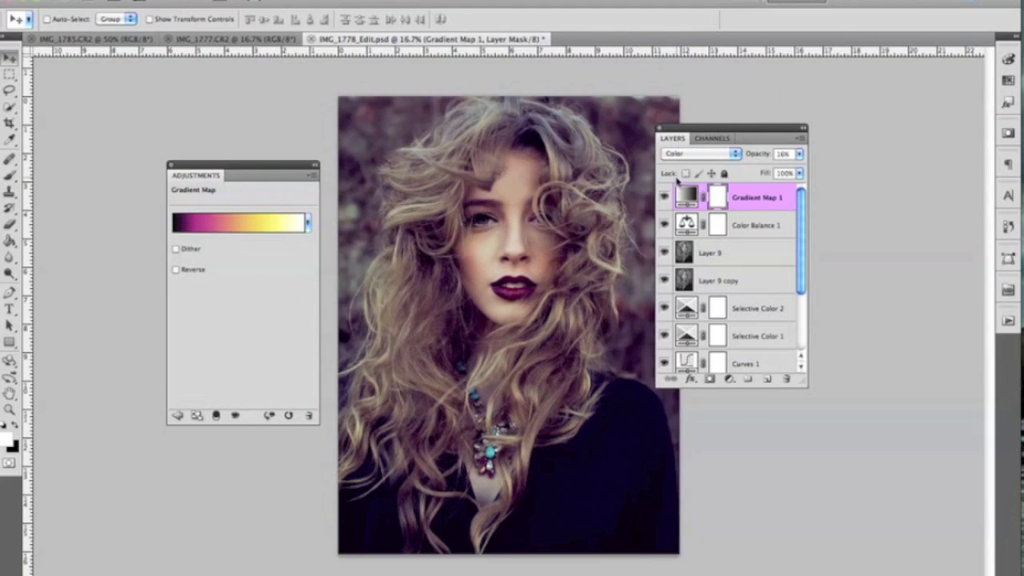
{"action": "left_click", "coordinate": [664, 198]}
{"action": "left_click", "coordinate": [664, 199]}
Add a Black & White adjustment layer directly above Layer 4 and reduce its opacity to 10%.
{"action": "scroll", "coordinate": [800, 239], "scroll_direction": "down", "scroll_amount": 2}
{"action": "left_click", "coordinate": [733, 340]}
{"action": "left_click", "coordinate": [232, 1]}
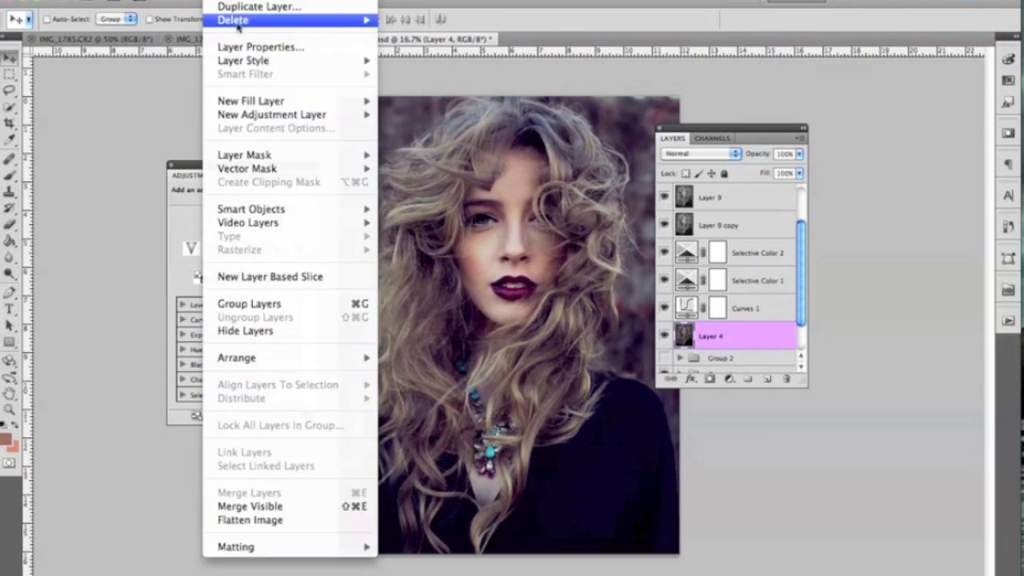
{"action": "mouse_move", "coordinate": [280, 116]}
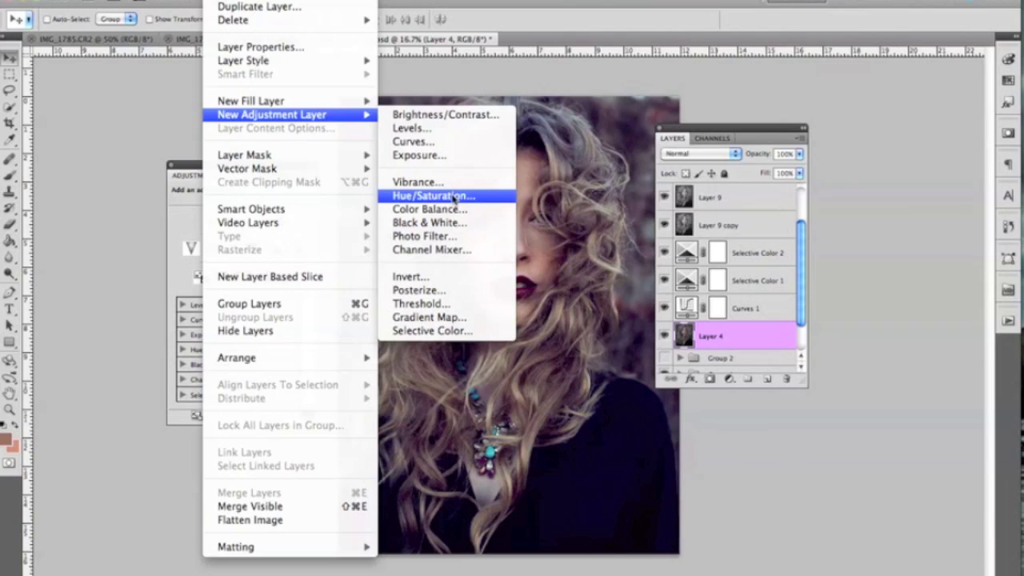
{"action": "left_click", "coordinate": [456, 223]}
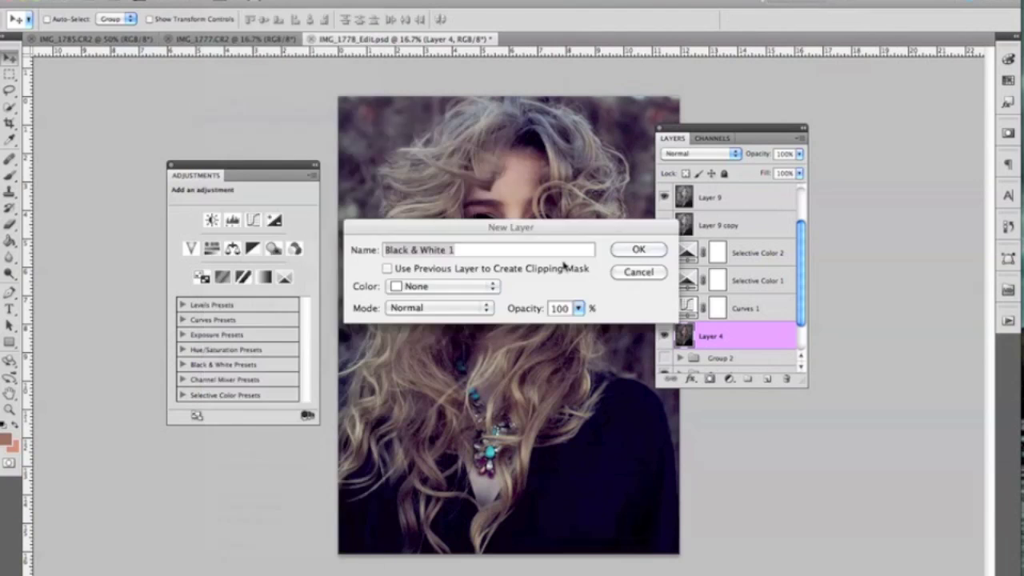
{"action": "left_click", "coordinate": [641, 249]}
{"action": "left_click_drag", "start_coordinate": [763, 156], "coordinate": [706, 159]}
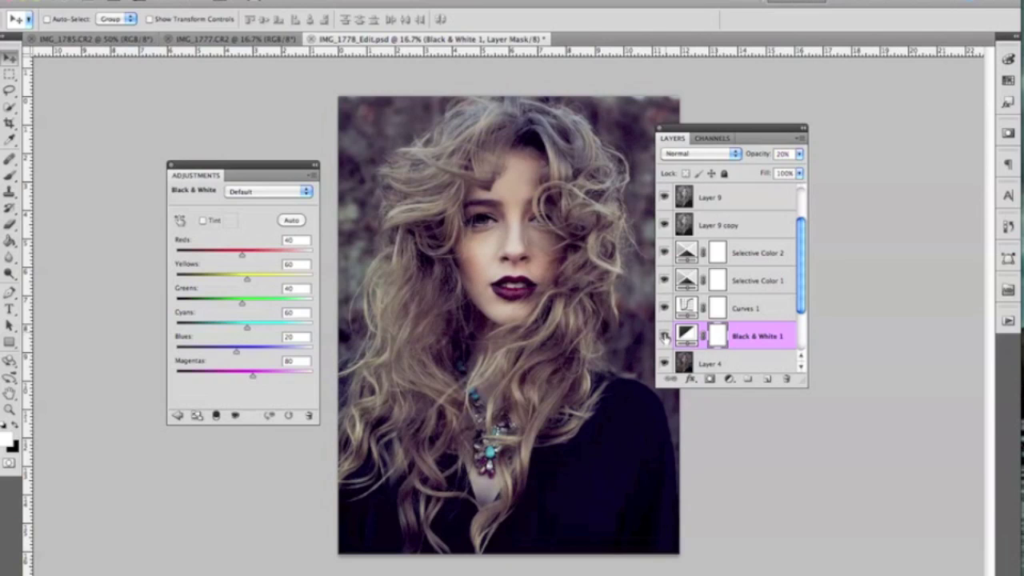
{"action": "left_click_drag", "start_coordinate": [761, 156], "coordinate": [752, 157]}
Check the individual effects of Black & White 1, Curves 1, the Selective Color layers and Gradient Map 1 on the portrait.
{"action": "left_click", "coordinate": [665, 336]}
{"action": "left_click", "coordinate": [665, 336]}
{"action": "left_click", "coordinate": [663, 308]}
{"action": "left_click", "coordinate": [664, 309]}
{"action": "left_click", "coordinate": [663, 281]}
{"action": "left_click", "coordinate": [663, 282]}
{"action": "scroll", "coordinate": [729, 248], "scroll_direction": "up", "scroll_amount": 2}
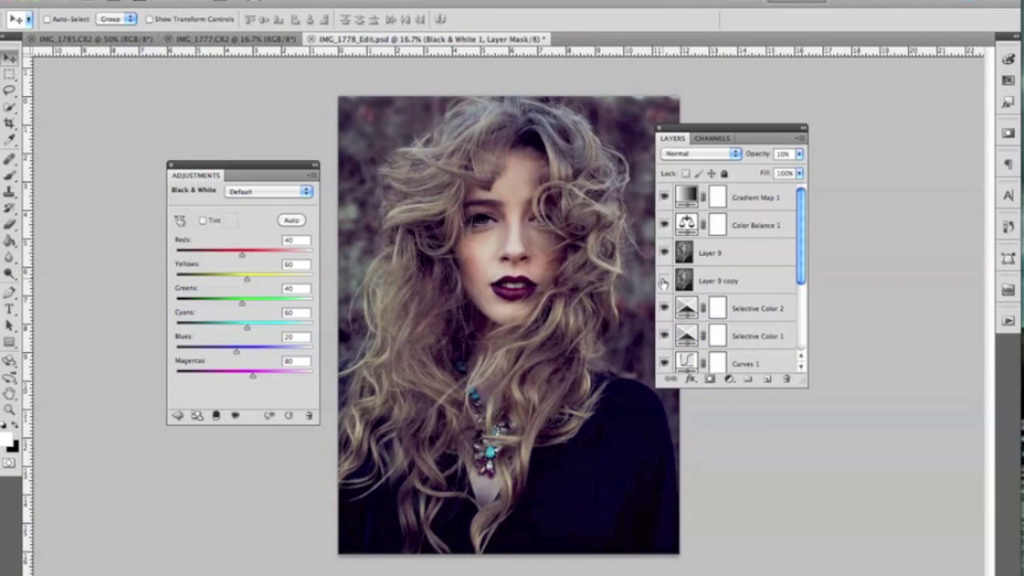
{"action": "left_click", "coordinate": [680, 252]}
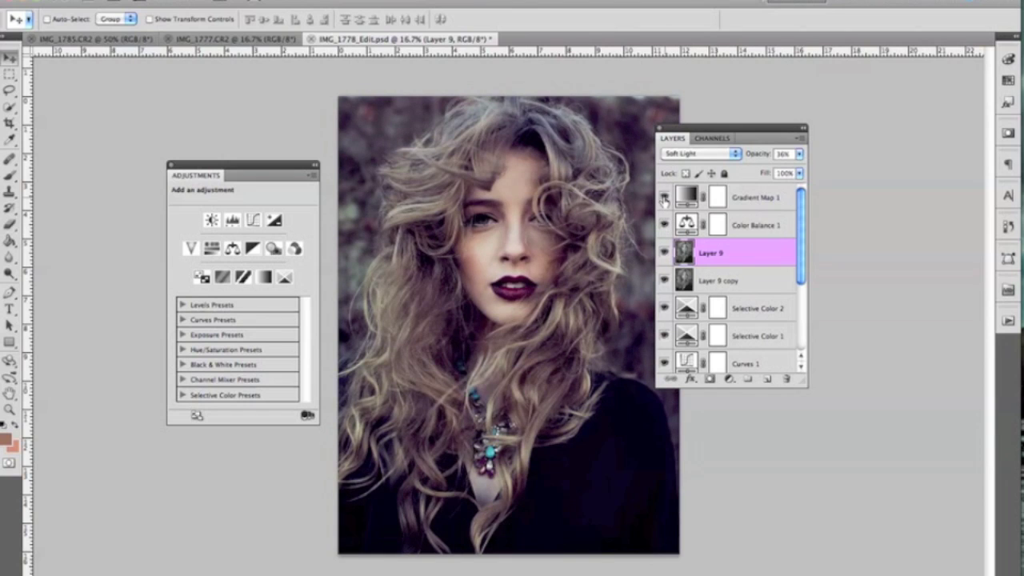
{"action": "left_click", "coordinate": [663, 199]}
Duplicate Layer 4 to the top of the layer stack, compare it with the graded image, and leave the copy hidden.
{"action": "scroll", "coordinate": [804, 214], "scroll_direction": "down", "scroll_amount": 5}
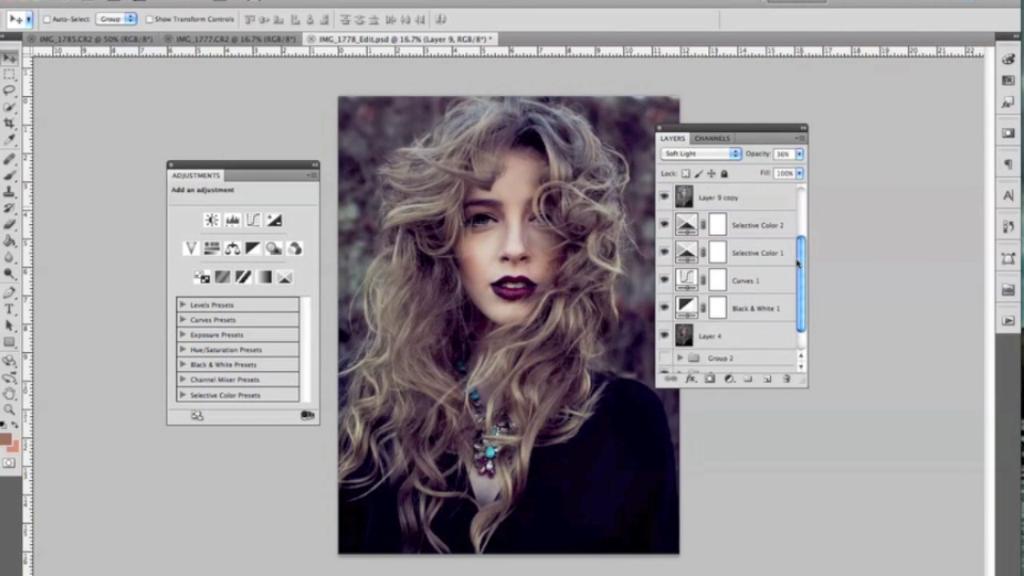
{"action": "left_click", "coordinate": [709, 302]}
{"action": "left_click_drag", "start_coordinate": [748, 294], "coordinate": [751, 186]}
{"action": "left_click", "coordinate": [663, 199]}
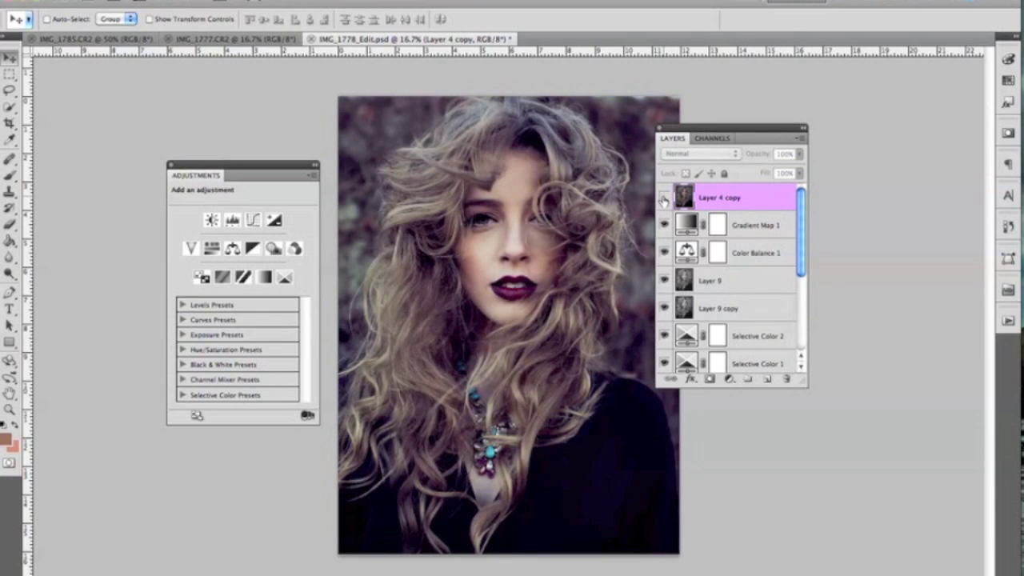
{"action": "left_click", "coordinate": [663, 200]}
{"action": "left_click", "coordinate": [663, 201]}
Reduce Gradient Map 1's opacity to 9% and add a new layer named "lens flare" above it.
{"action": "left_click", "coordinate": [726, 227]}
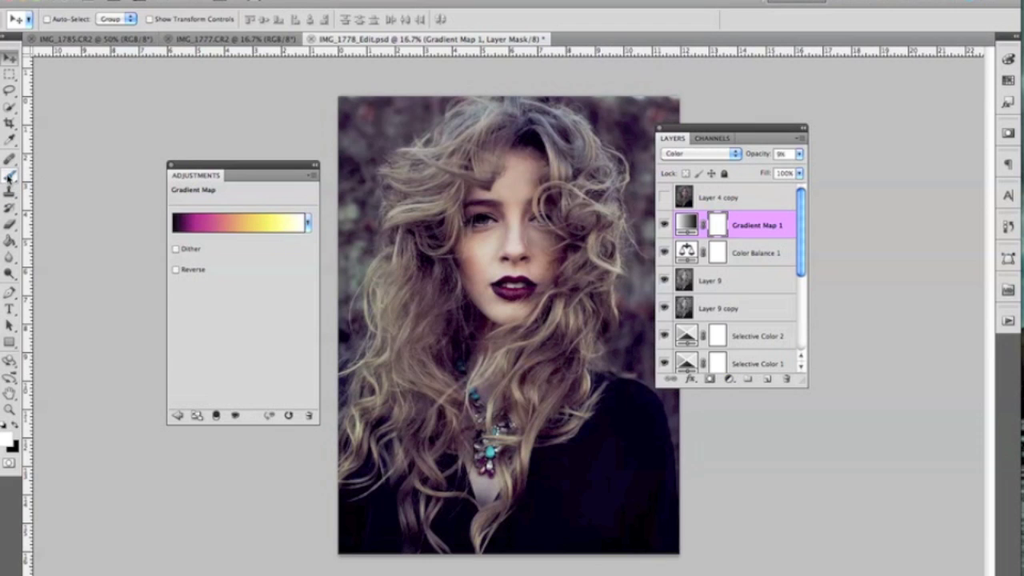
{"action": "left_click", "coordinate": [8, 178]}
{"action": "key", "text": "ctrl+shift+n"}
{"action": "type", "text": "lens flare"}
{"action": "key", "text": "Return"}
Set the Brush tool to 1600 px with a white foreground color and 33% opacity.
{"action": "key", "text": "bracketright"}
{"action": "key", "text": "bracketright"}
{"action": "key", "text": "bracketright"}
{"action": "key", "text": "bracketright"}
{"action": "key", "text": "bracketright"}
{"action": "key", "text": "bracketright"}
{"action": "key", "text": "bracketright"}
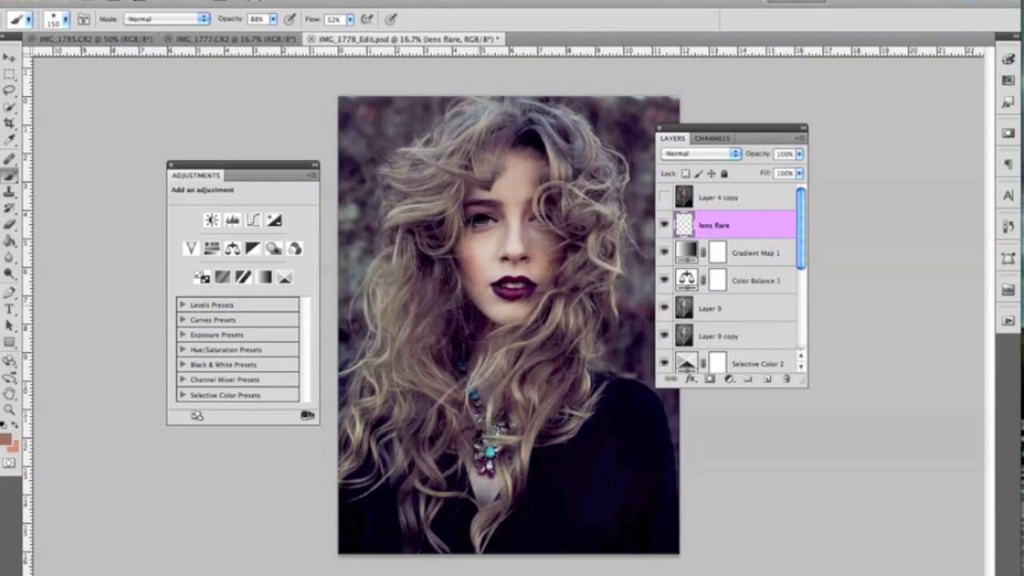
{"action": "key", "text": "bracketright"}
{"action": "key", "text": "bracketright"}
{"action": "key", "text": "bracketright"}
{"action": "key", "text": "bracketright"}
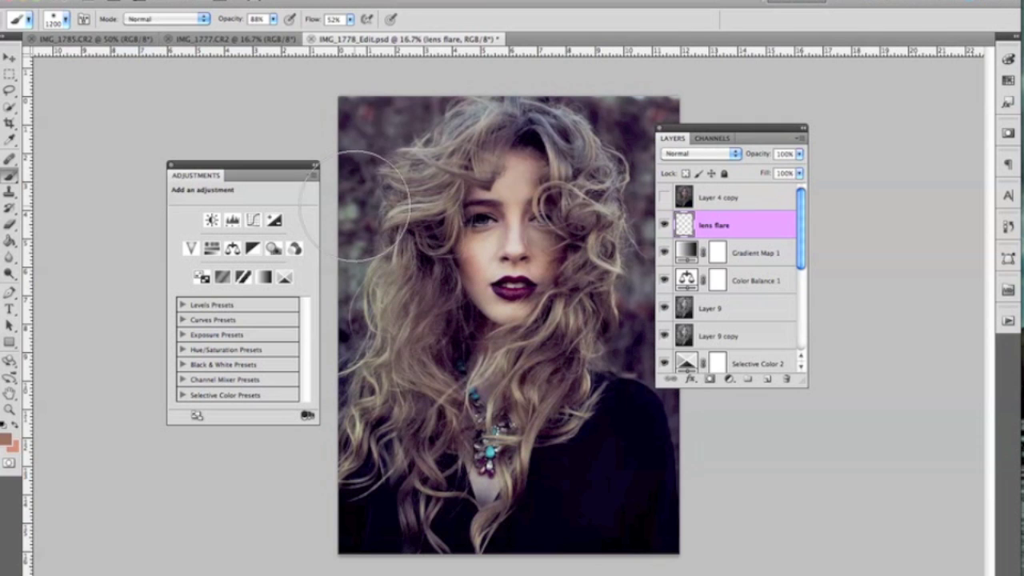
{"action": "key", "text": "ctrl+minus"}
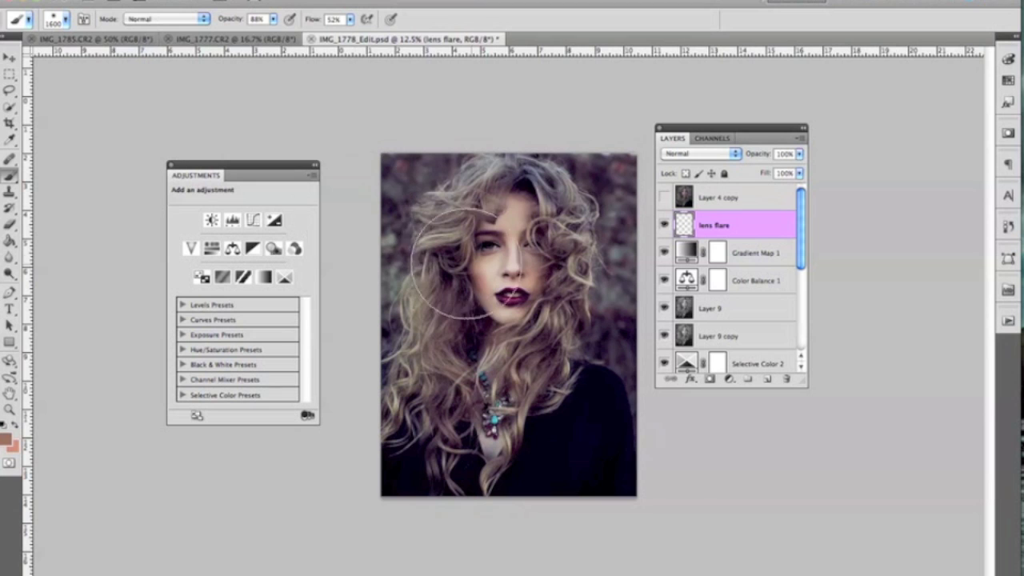
{"action": "key", "text": "d"}
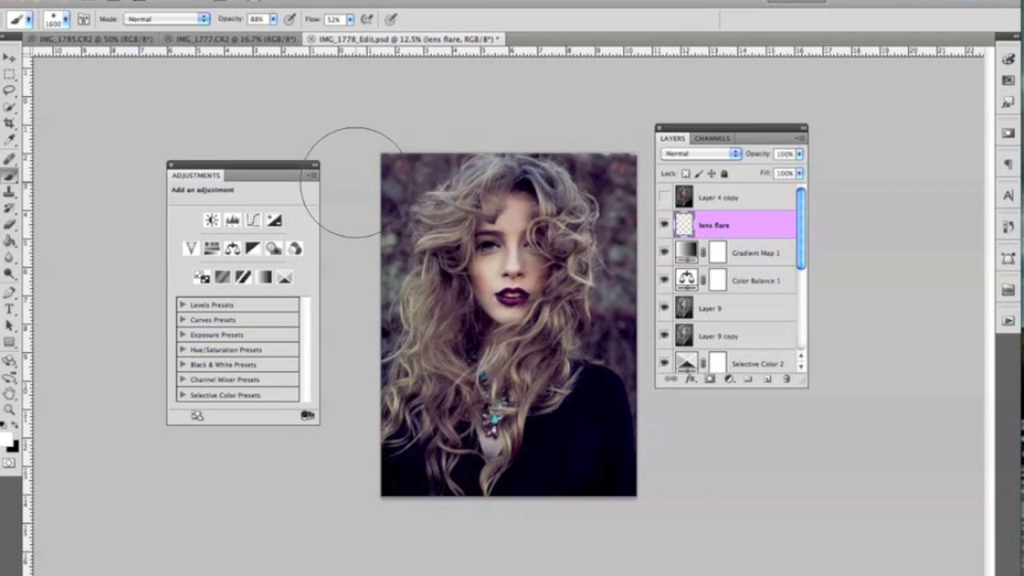
{"action": "key", "text": "3"}
{"action": "key", "text": "3"}
Paint a soft white haze over the hair and dark shoulder on the lens flare layer and reduce its opacity to 45%.
{"action": "left_click_drag", "start_coordinate": [384, 247], "coordinate": [783, 480]}
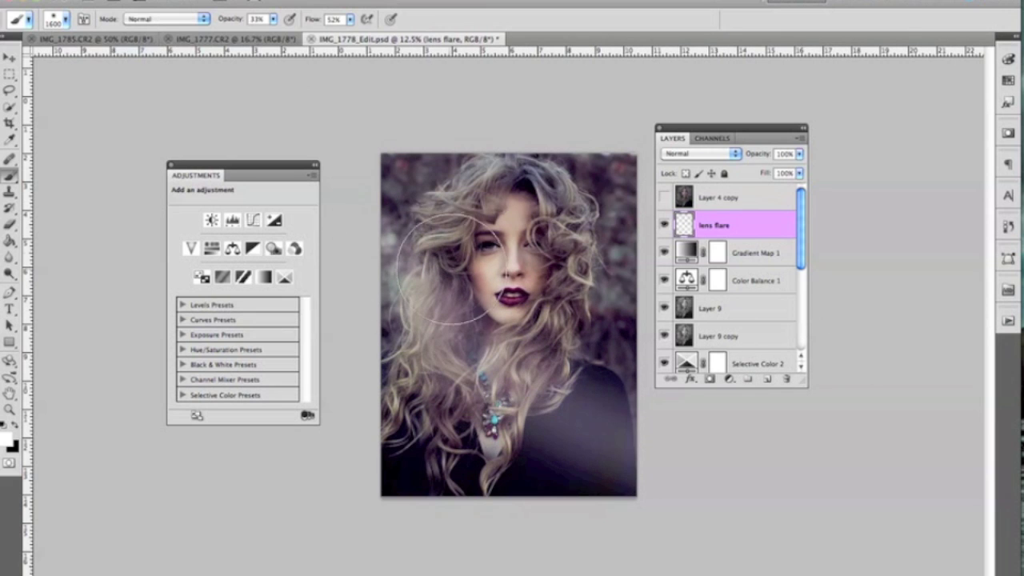
{"action": "left_click_drag", "start_coordinate": [440, 264], "coordinate": [348, 142]}
{"action": "left_click_drag", "start_coordinate": [754, 156], "coordinate": [729, 156]}
{"action": "left_click_drag", "start_coordinate": [404, 233], "coordinate": [817, 459]}
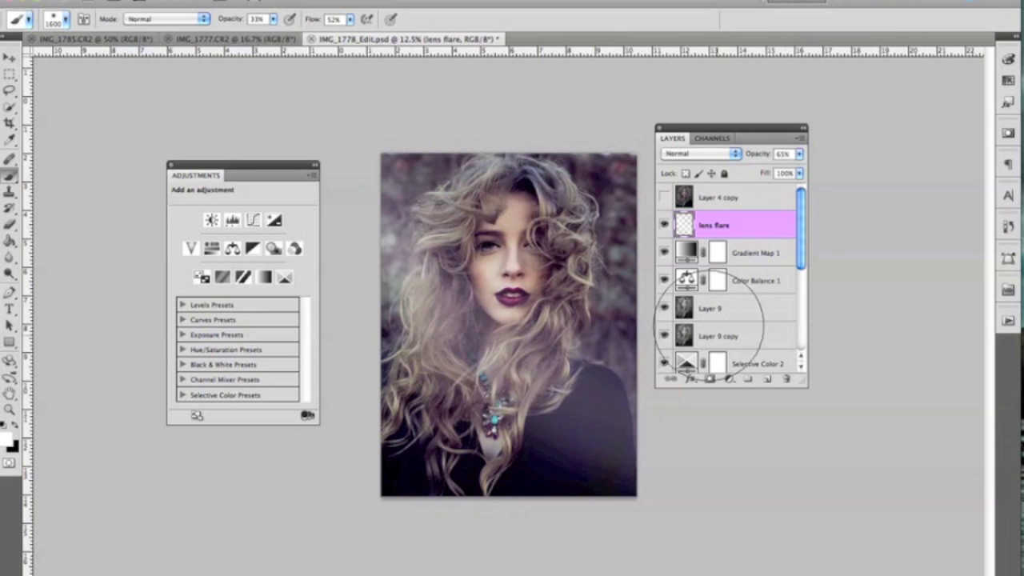
{"action": "left_click_drag", "start_coordinate": [749, 160], "coordinate": [745, 160]}
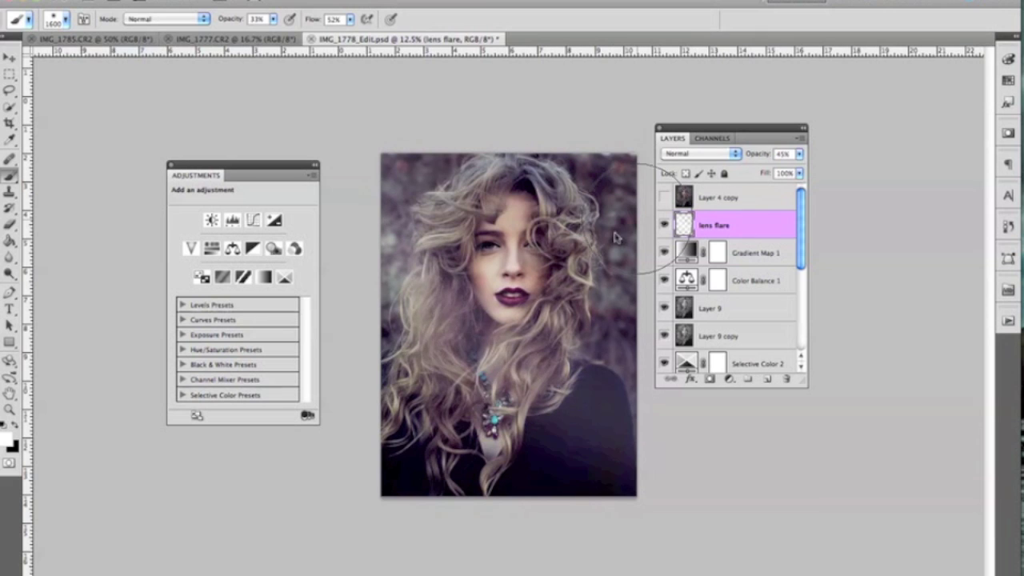
Sample a beige tone from the hair as the foreground color and add a new Screen-mode layer above lens flare.
{"action": "left_click", "coordinate": [422, 341]}
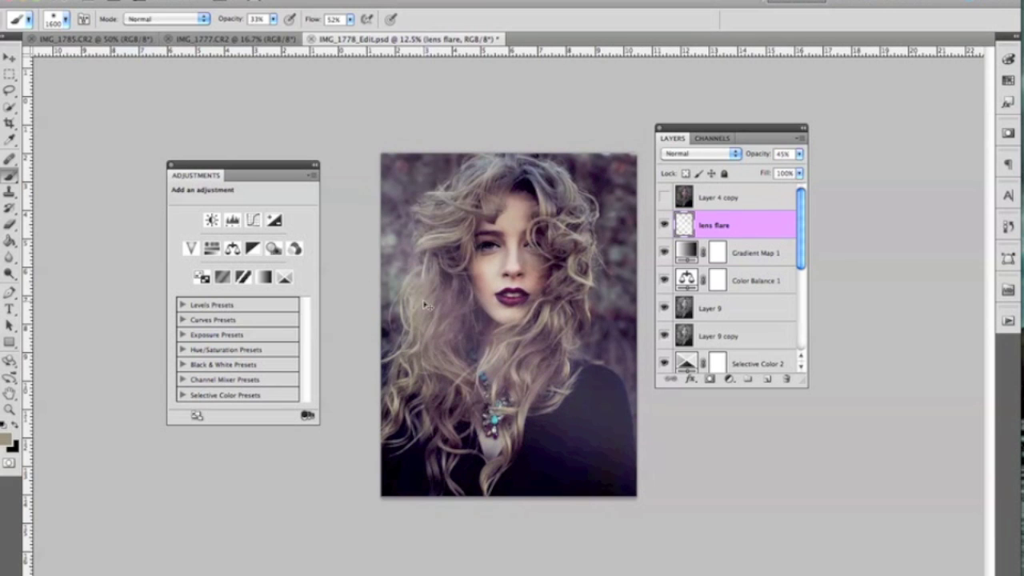
{"action": "key", "text": "ctrl+shift+n"}
{"action": "key", "text": "Return"}
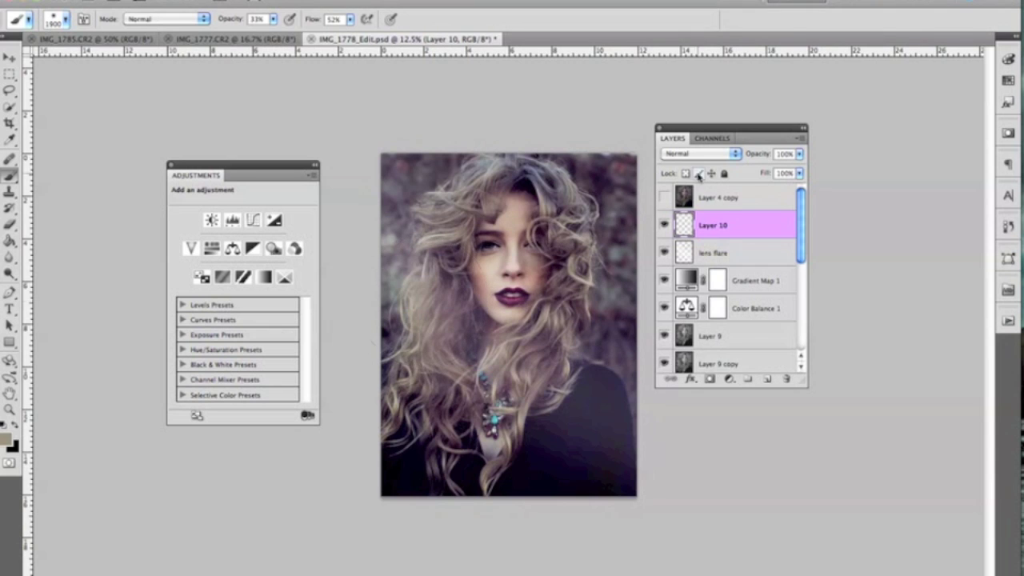
{"action": "left_click", "coordinate": [700, 154]}
{"action": "left_click", "coordinate": [696, 244]}
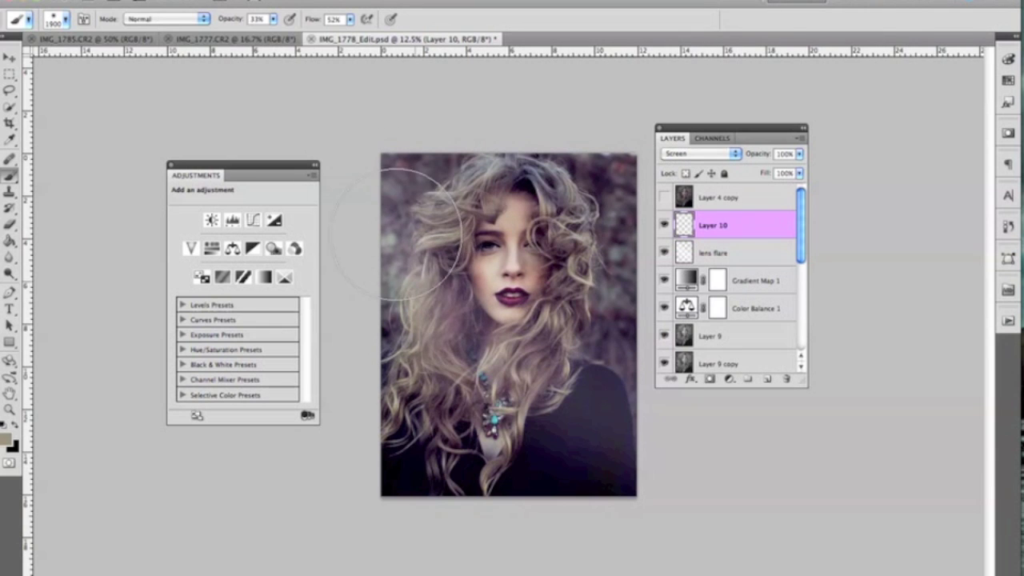
Paint a beige haze over the hair, background and shoulder on Layer 10 with a 1900 px brush, undoing and repainting one stroke.
{"action": "left_click", "coordinate": [448, 313]}
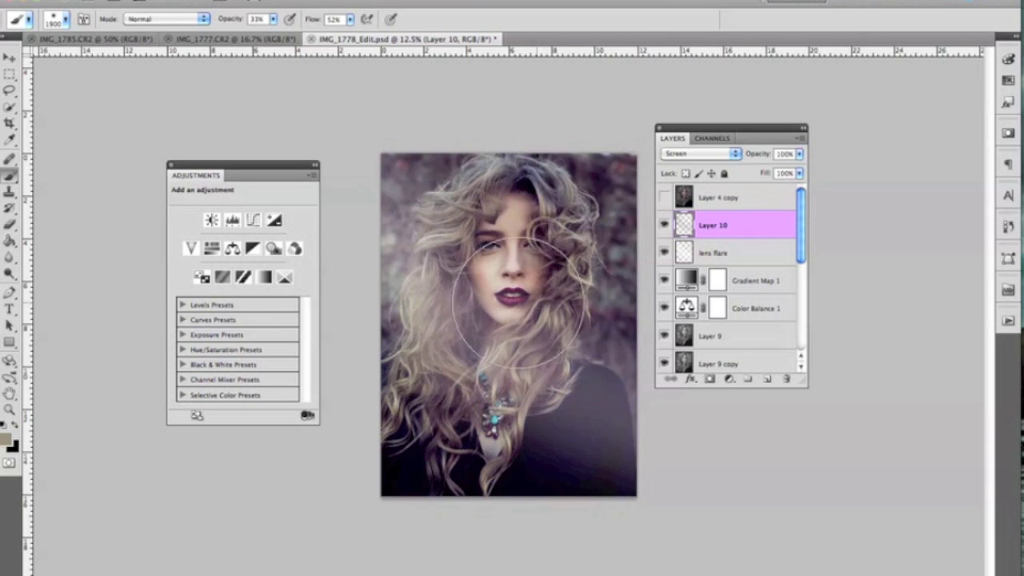
{"action": "left_click", "coordinate": [398, 178]}
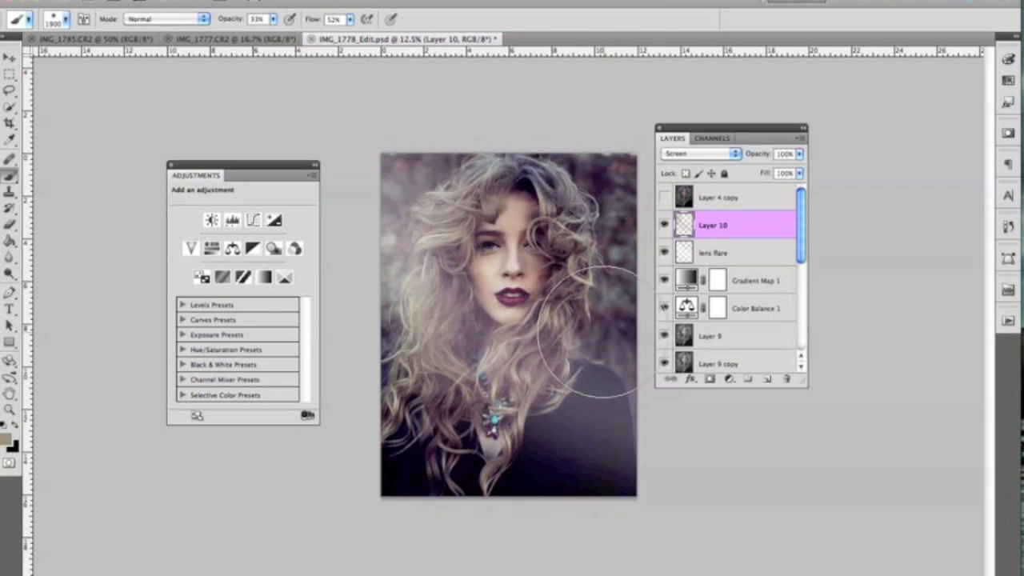
{"action": "left_click", "coordinate": [646, 369]}
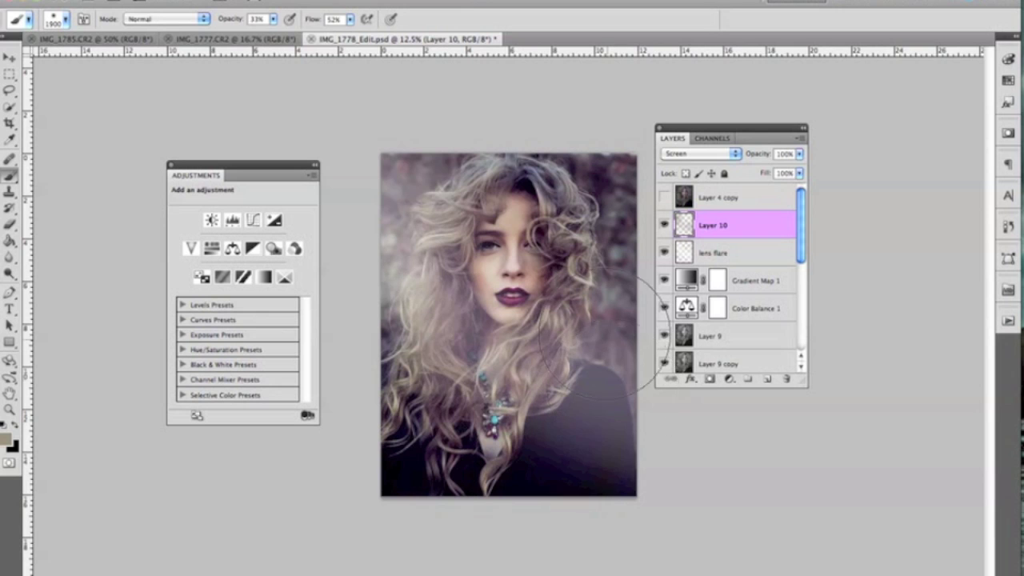
{"action": "key", "text": "super+plus"}
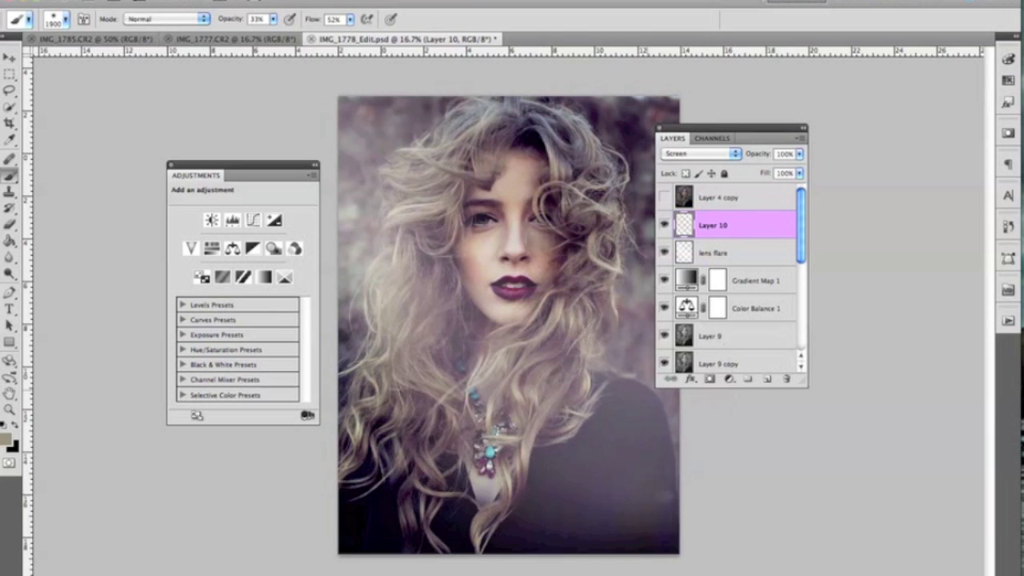
{"action": "key", "text": "super+minus"}
{"action": "key", "text": "super+z"}
{"action": "left_click", "coordinate": [608, 315]}
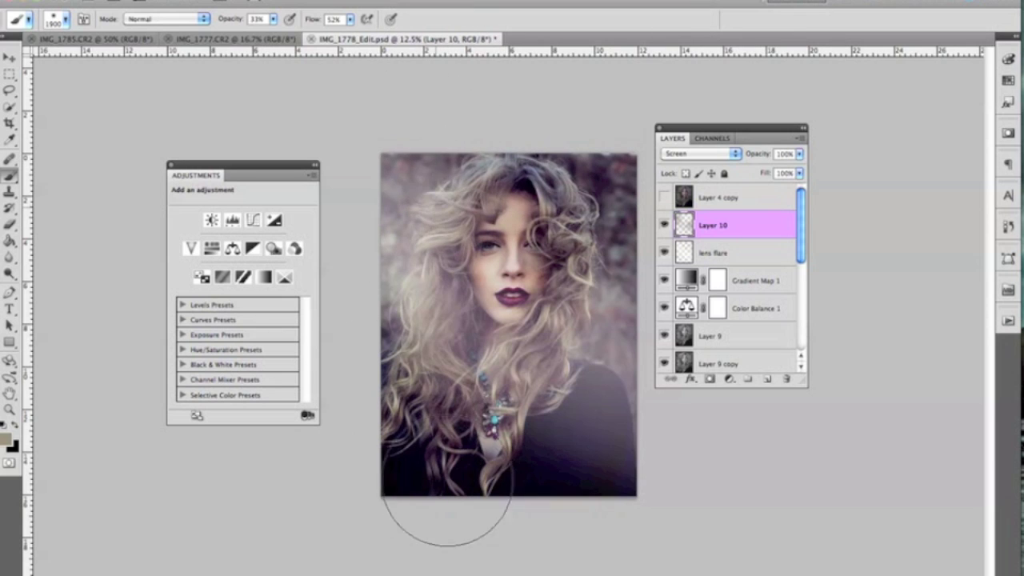
Add a new layer above Layer 10 and set its blend mode to Overlay.
{"action": "key", "text": "super+shift+n"}
{"action": "key", "text": "Return"}
{"action": "left_click", "coordinate": [691, 154]}
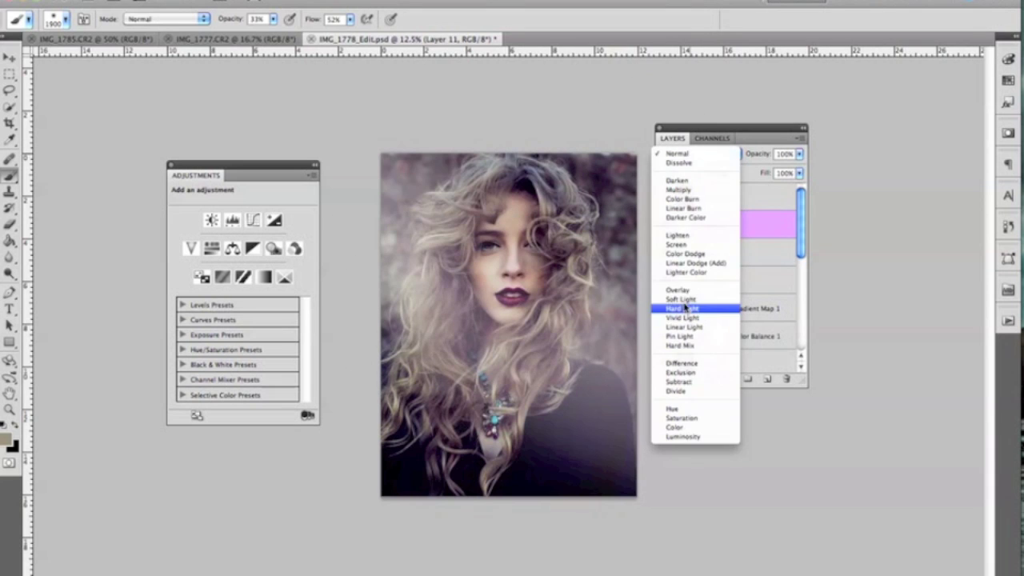
{"action": "left_click", "coordinate": [688, 292]}
Paint a beige haze over the hair, background and shoulder on Layer 11 with 88% brush opacity, undoing the last stroke.
{"action": "left_click", "coordinate": [430, 300]}
{"action": "left_click", "coordinate": [417, 408]}
{"action": "left_click", "coordinate": [605, 300]}
{"action": "left_click", "coordinate": [600, 412]}
{"action": "left_click", "coordinate": [514, 146]}
{"action": "key", "text": "super+z"}
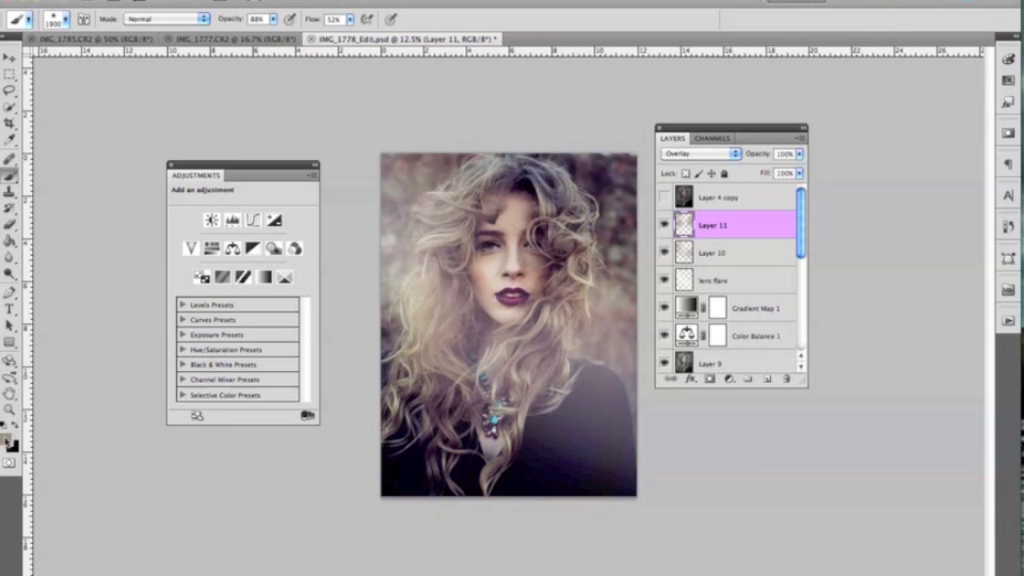
{"action": "left_click", "coordinate": [9, 441]}
{"action": "left_click_drag", "start_coordinate": [627, 311], "coordinate": [620, 171]}
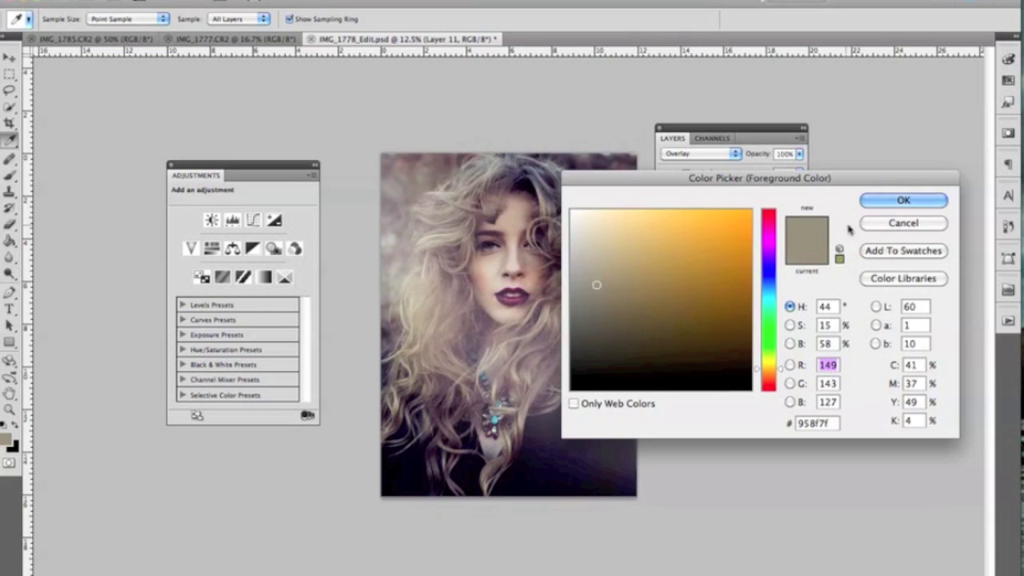
{"action": "left_click", "coordinate": [877, 224]}
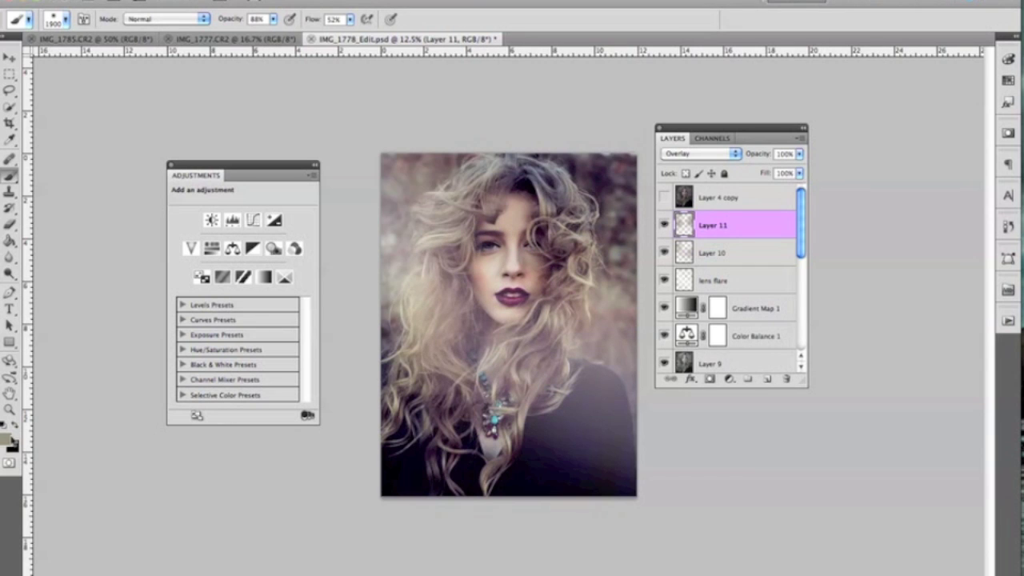
Compare the portrait with and without the painted haze on Layer 11 and Layer 10.
{"action": "key", "text": "super+plus"}
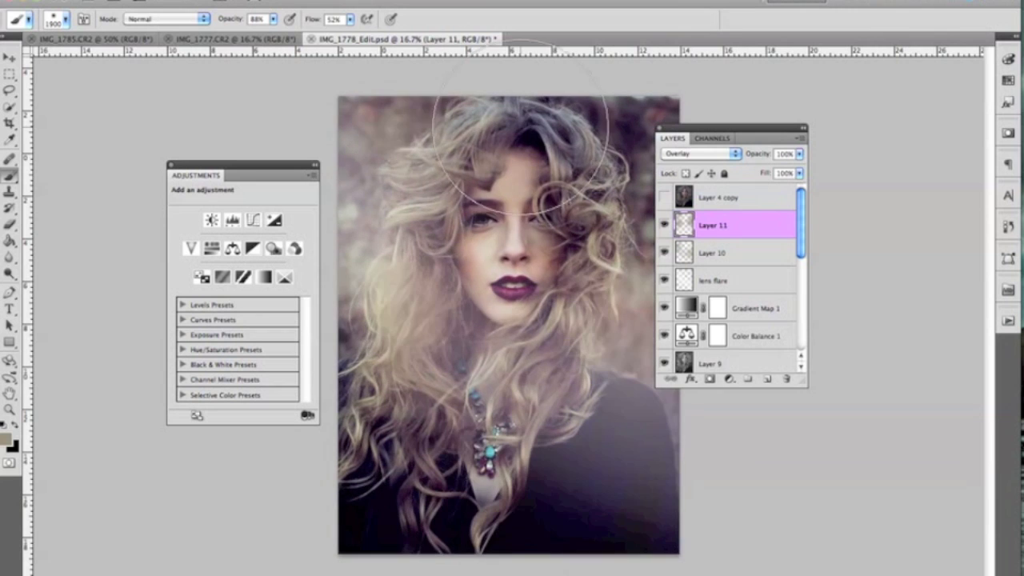
{"action": "key", "text": "super+minus"}
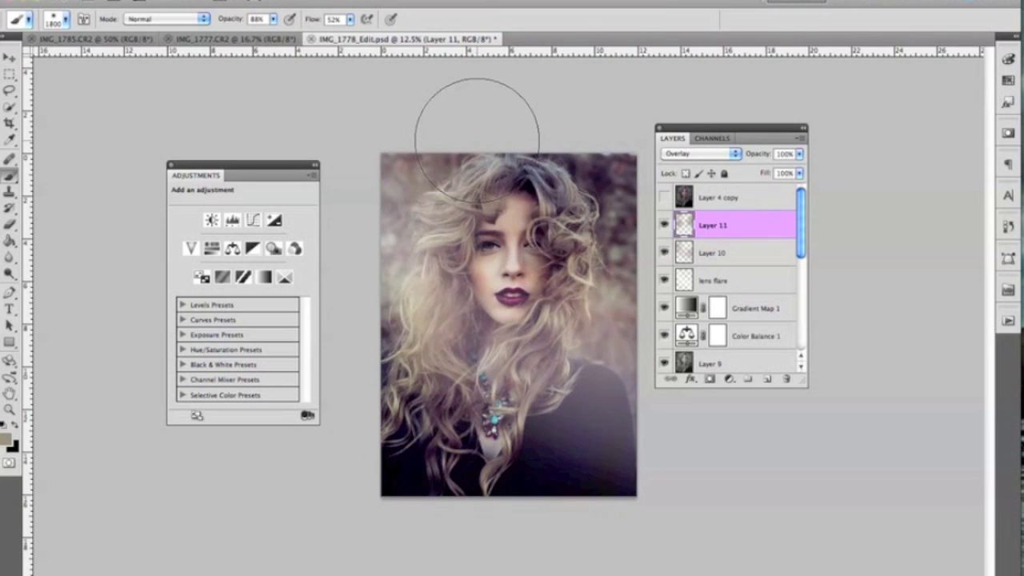
{"action": "left_click", "coordinate": [663, 224]}
{"action": "left_click", "coordinate": [664, 225]}
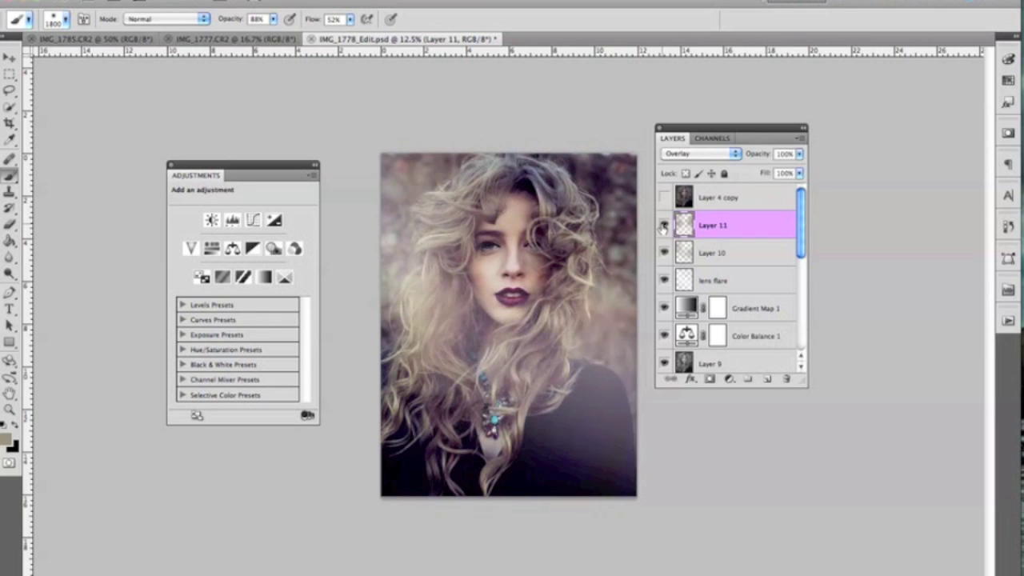
{"action": "left_click", "coordinate": [663, 227]}
{"action": "left_click", "coordinate": [664, 226]}
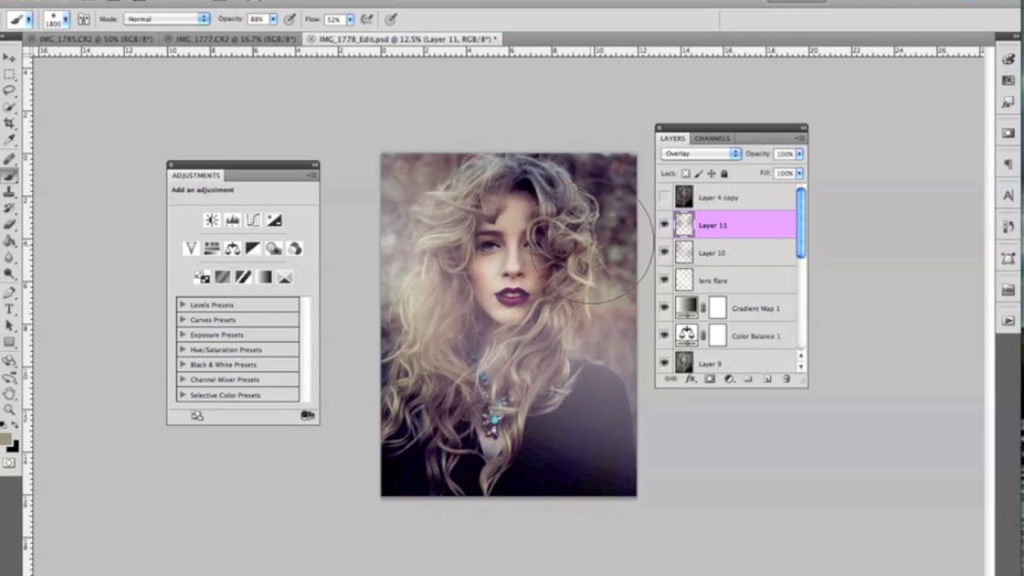
{"action": "left_click", "coordinate": [663, 253]}
{"action": "left_click", "coordinate": [664, 253]}
Group Layer 11, Layer 10 and the lens flare layer together.
{"action": "left_click", "coordinate": [684, 252]}
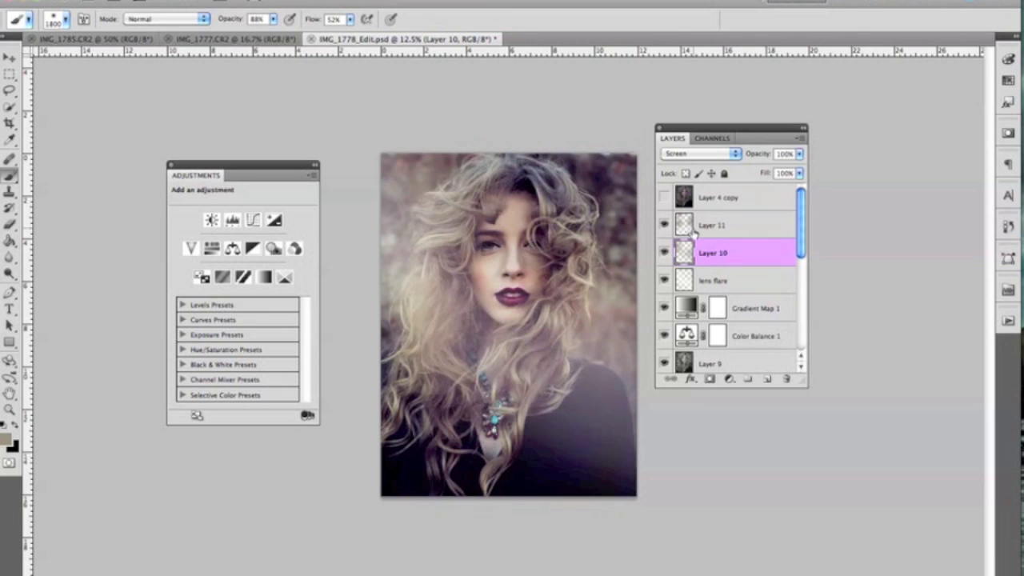
{"action": "left_click", "coordinate": [696, 227], "text": "shift"}
{"action": "left_click", "coordinate": [710, 278], "text": "shift"}
{"action": "key", "text": "ctrl+g"}
Compare the portrait with the haze group hidden and shown, and with Layer 4 copy shown and hidden.
{"action": "left_click", "coordinate": [664, 219]}
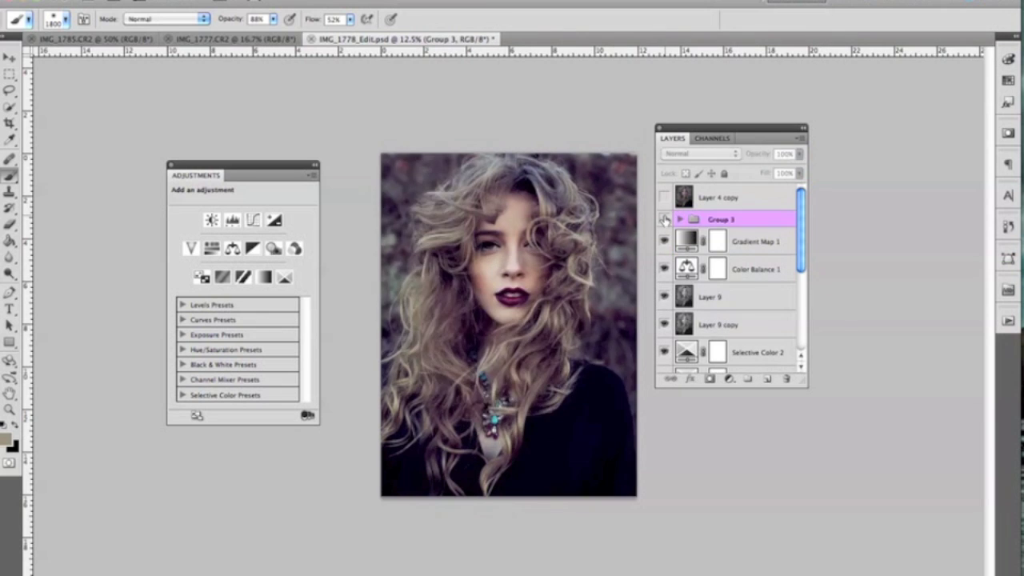
{"action": "left_click", "coordinate": [664, 219]}
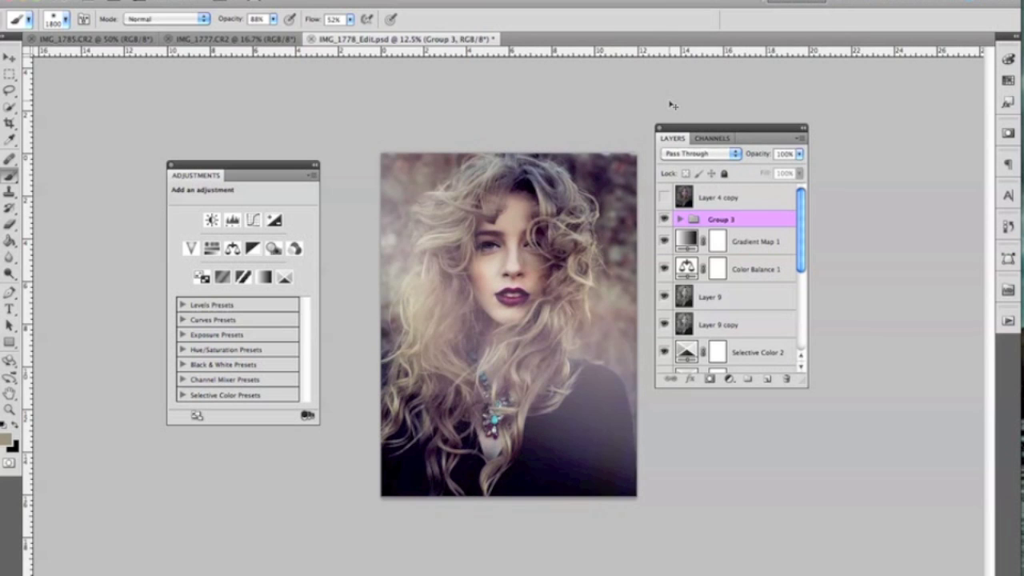
{"action": "key", "text": "ctrl+plus"}
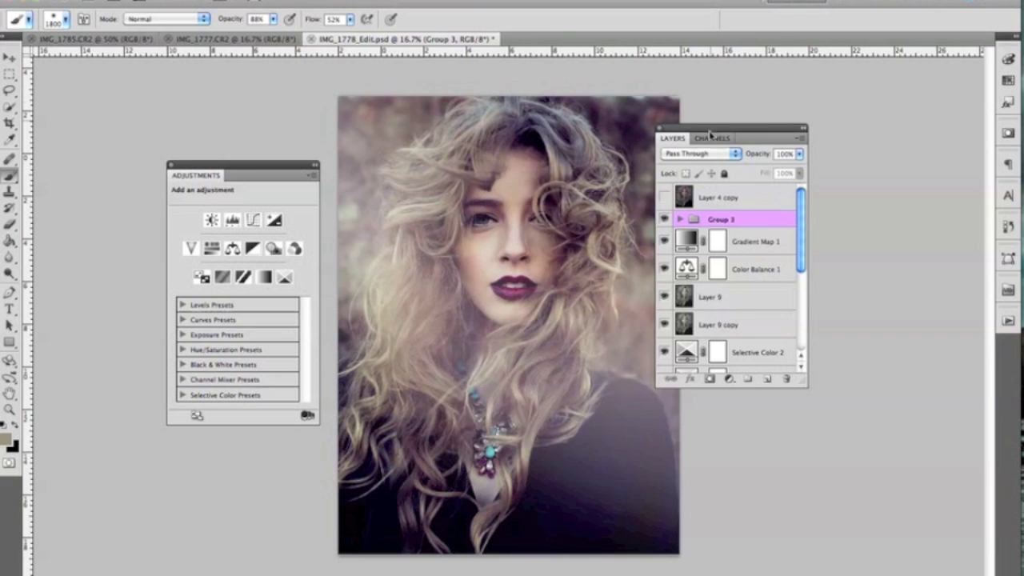
{"action": "left_click_drag", "start_coordinate": [715, 131], "coordinate": [777, 132]}
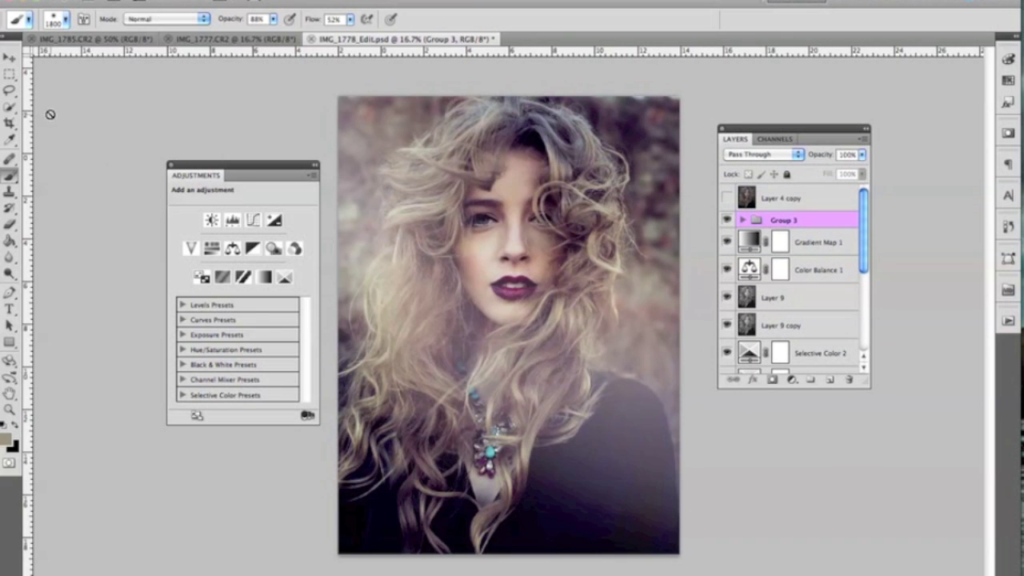
{"action": "key", "text": "v"}
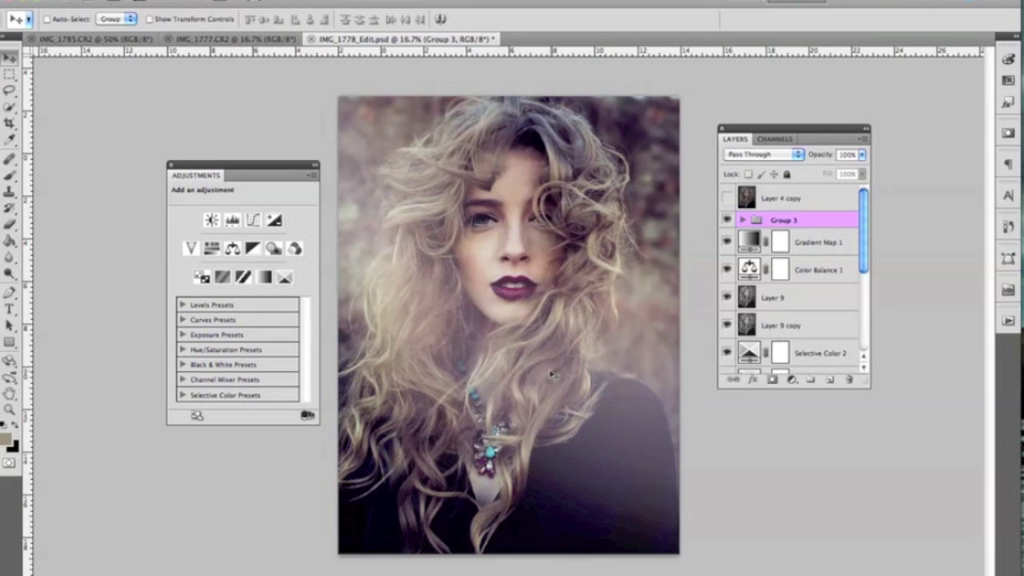
{"action": "left_click", "coordinate": [796, 202]}
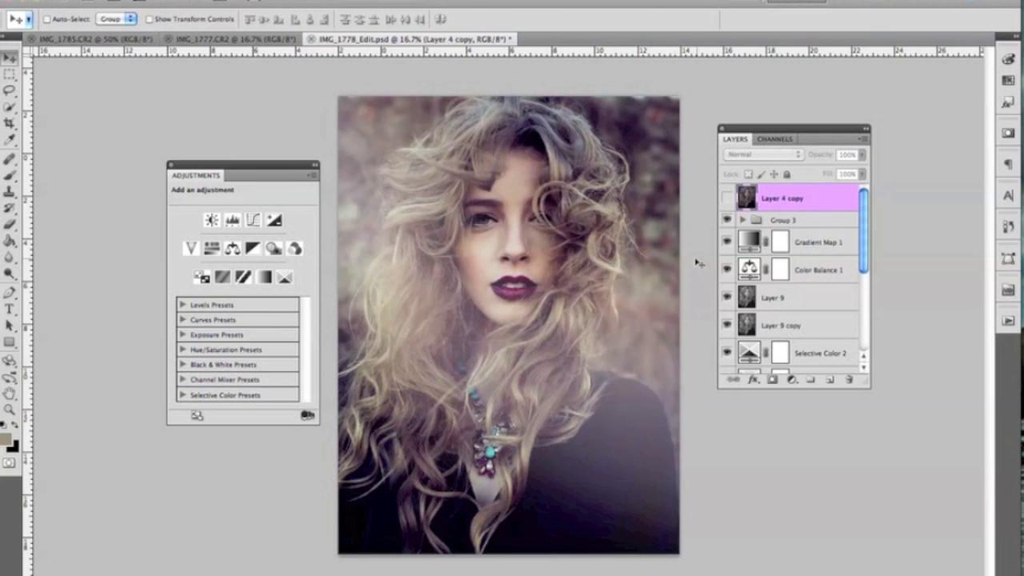
{"action": "left_click", "coordinate": [726, 198]}
{"action": "left_click", "coordinate": [725, 199]}
Review the complete layer stack from Layer 4 copy down to the Background layer.
{"action": "left_click_drag", "start_coordinate": [769, 138], "coordinate": [732, 157]}
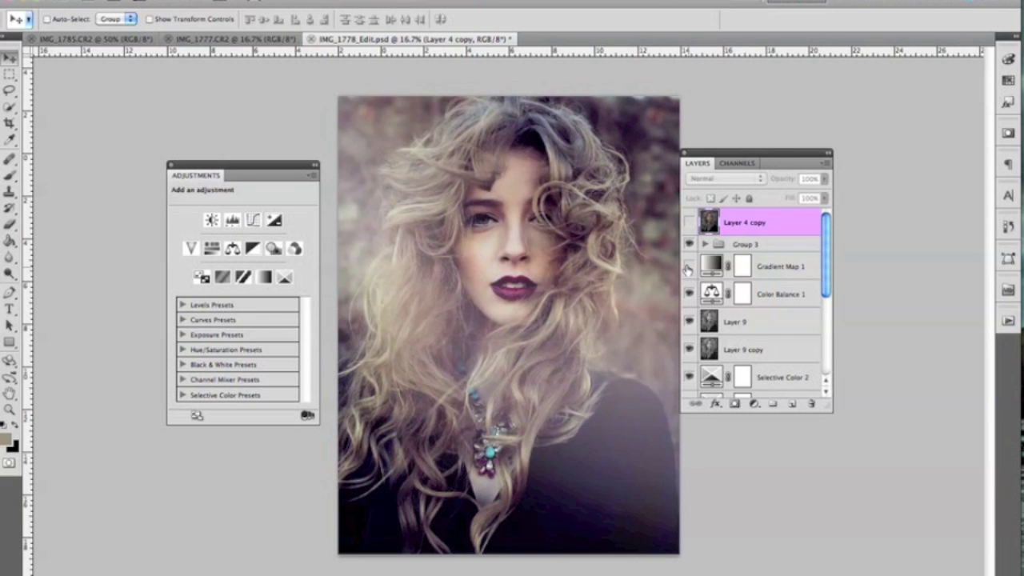
{"action": "scroll", "coordinate": [816, 253], "scroll_direction": "down", "scroll_amount": 3}
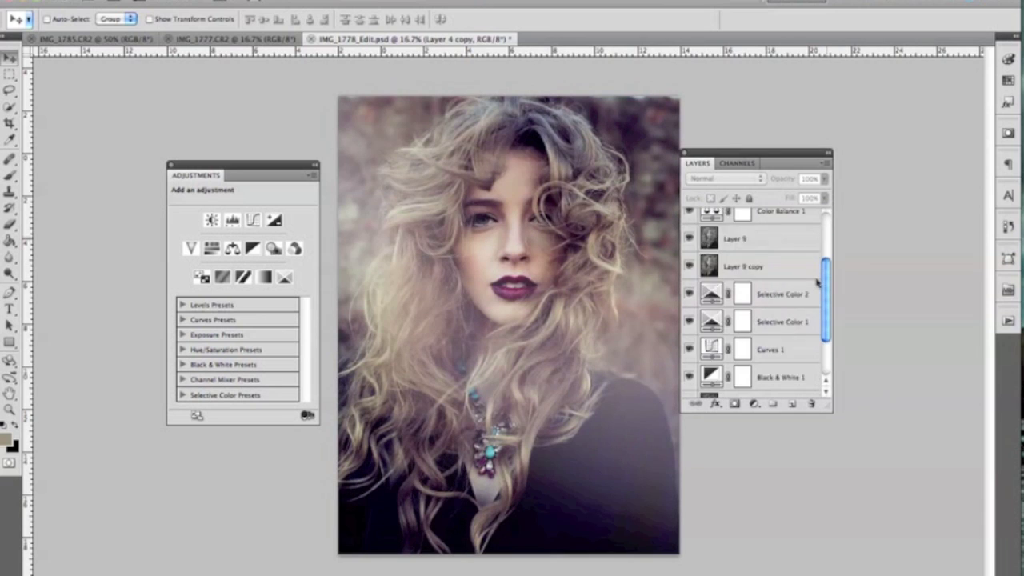
{"action": "scroll", "coordinate": [818, 255], "scroll_direction": "up", "scroll_amount": 2}
{"action": "scroll", "coordinate": [818, 254], "scroll_direction": "down", "scroll_amount": 5}
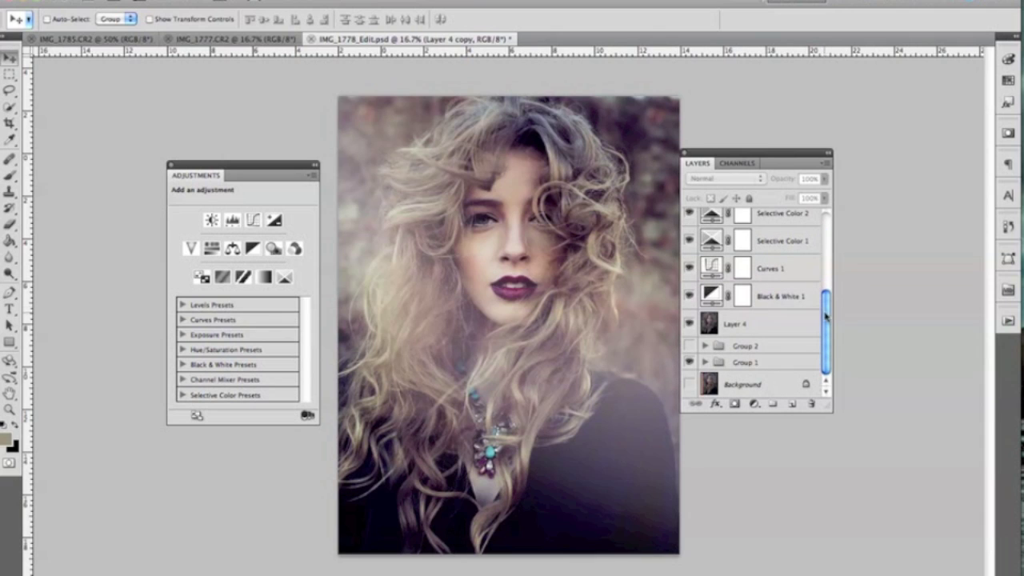
{"action": "left_click_drag", "start_coordinate": [825, 316], "coordinate": [823, 242]}
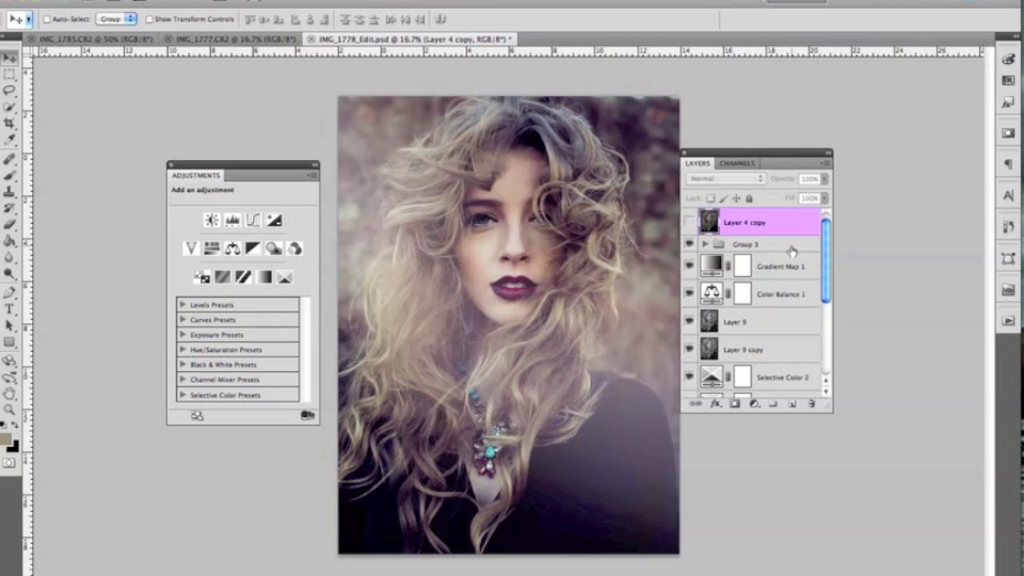